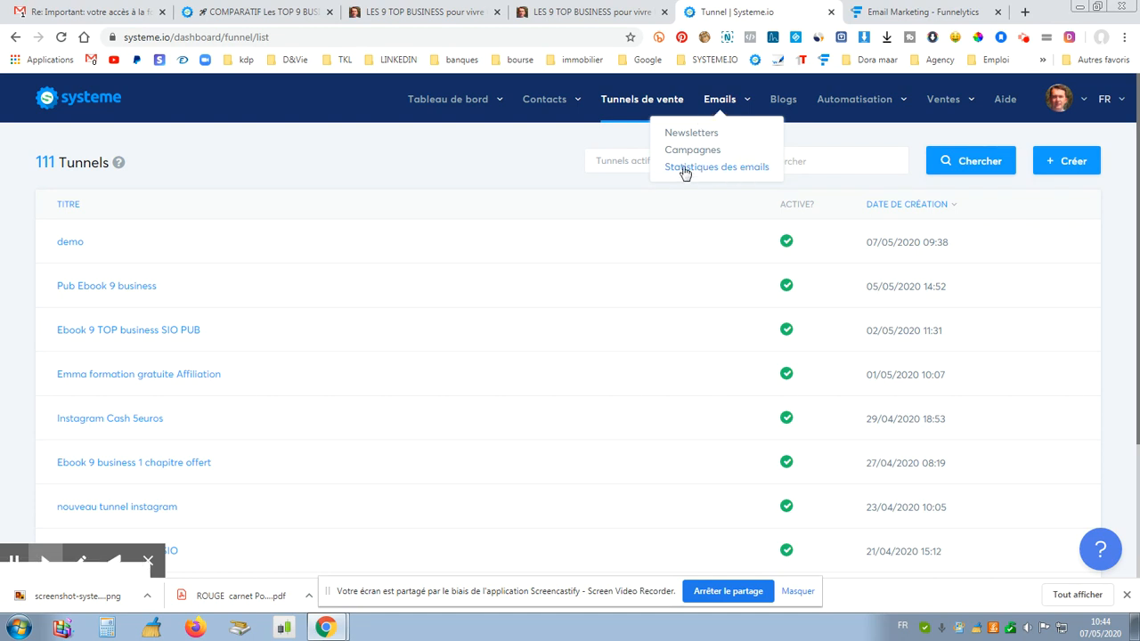
Step: Create a new sales funnel named "demo" of the type "Construisez votre audience", in Euro
{"action": "left_click", "coordinate": [1073, 160]}
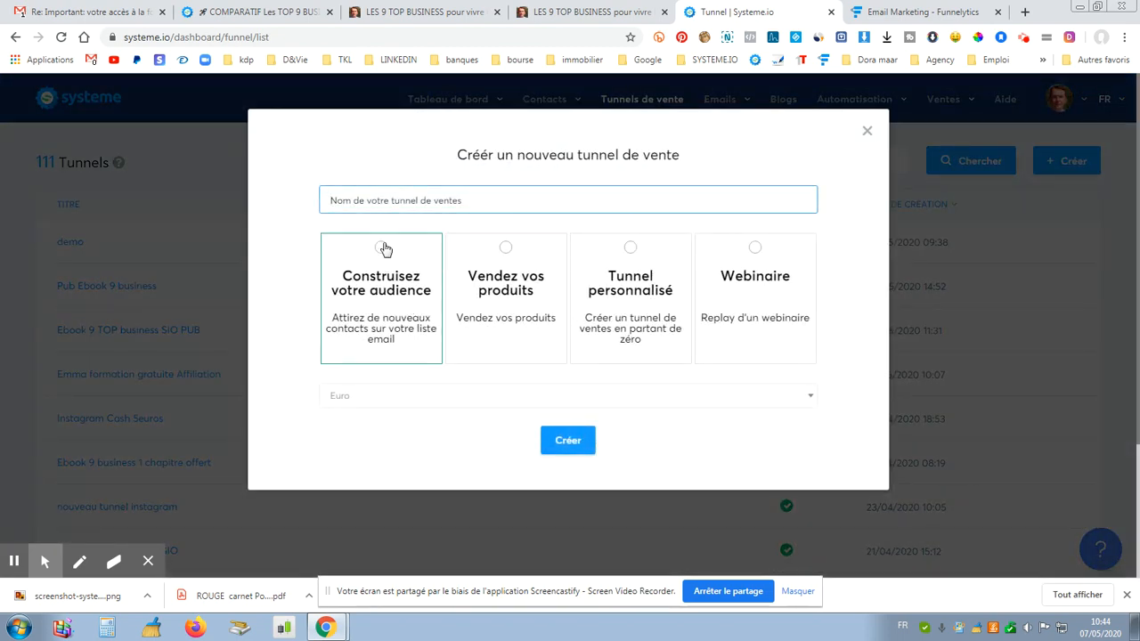
{"action": "left_click", "coordinate": [365, 198]}
{"action": "type", "text": "demo"}
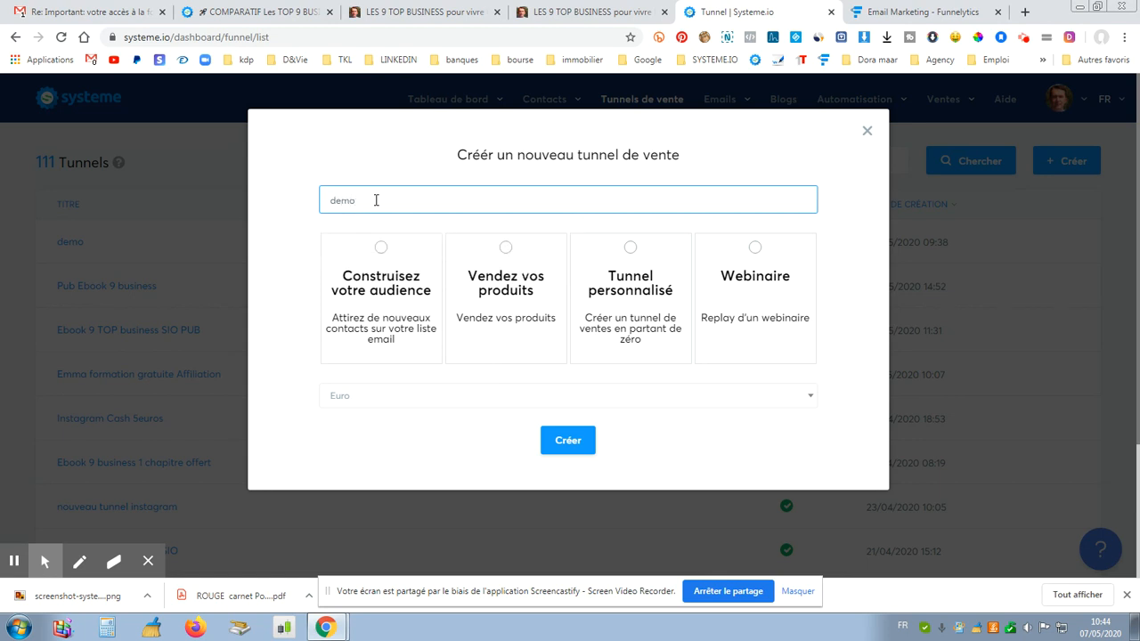
{"action": "left_click", "coordinate": [381, 247]}
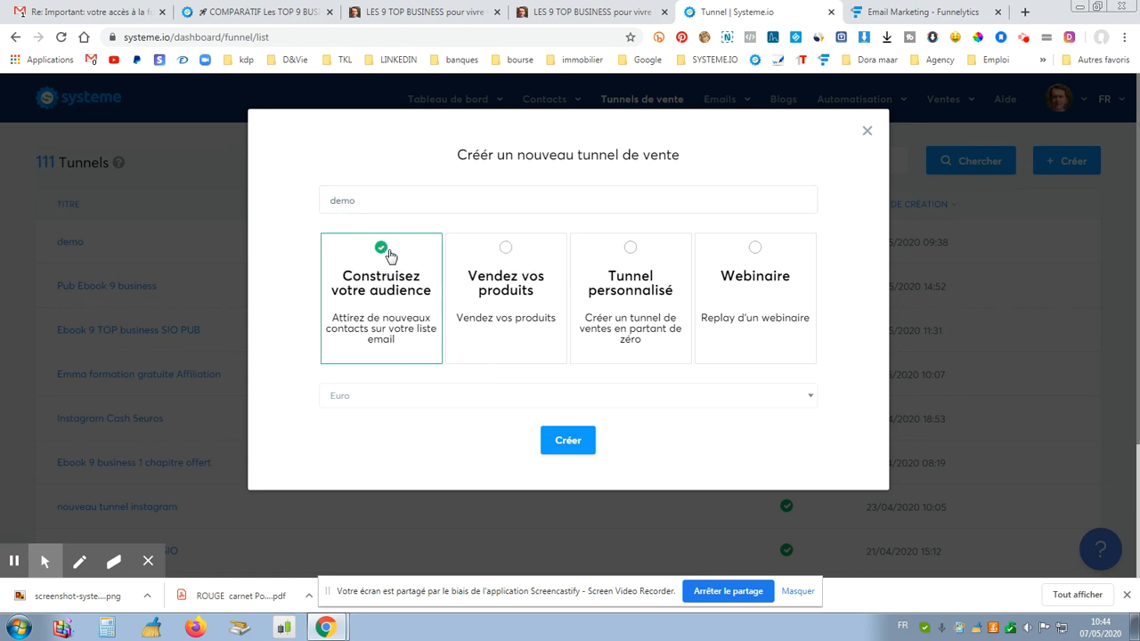
{"action": "left_click", "coordinate": [581, 441]}
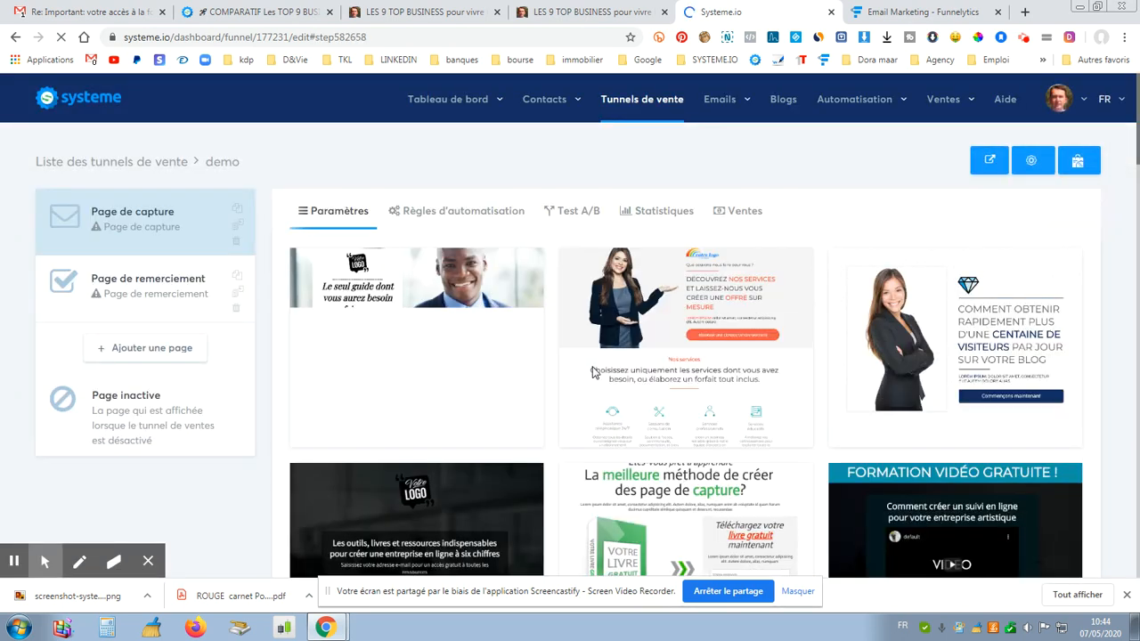
Step: Choose the green free-book template "La meilleure méthode de créer des page de capture?" for the capture page and open it for editing
{"action": "scroll", "coordinate": [617, 295], "scroll_direction": "down", "scroll_amount": 3}
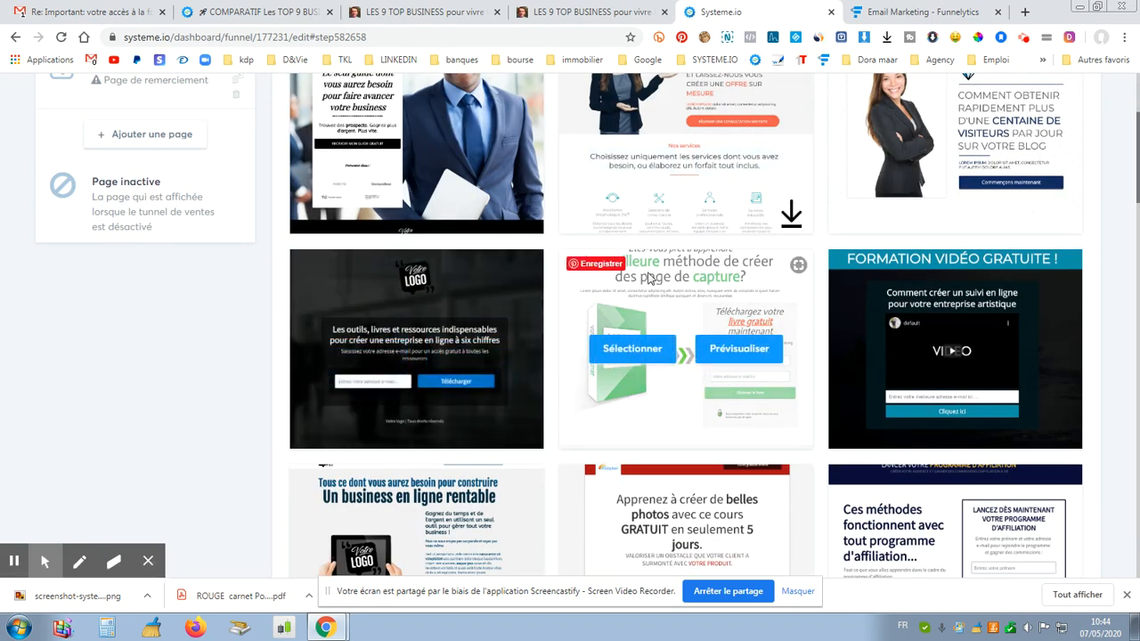
{"action": "left_click", "coordinate": [644, 352]}
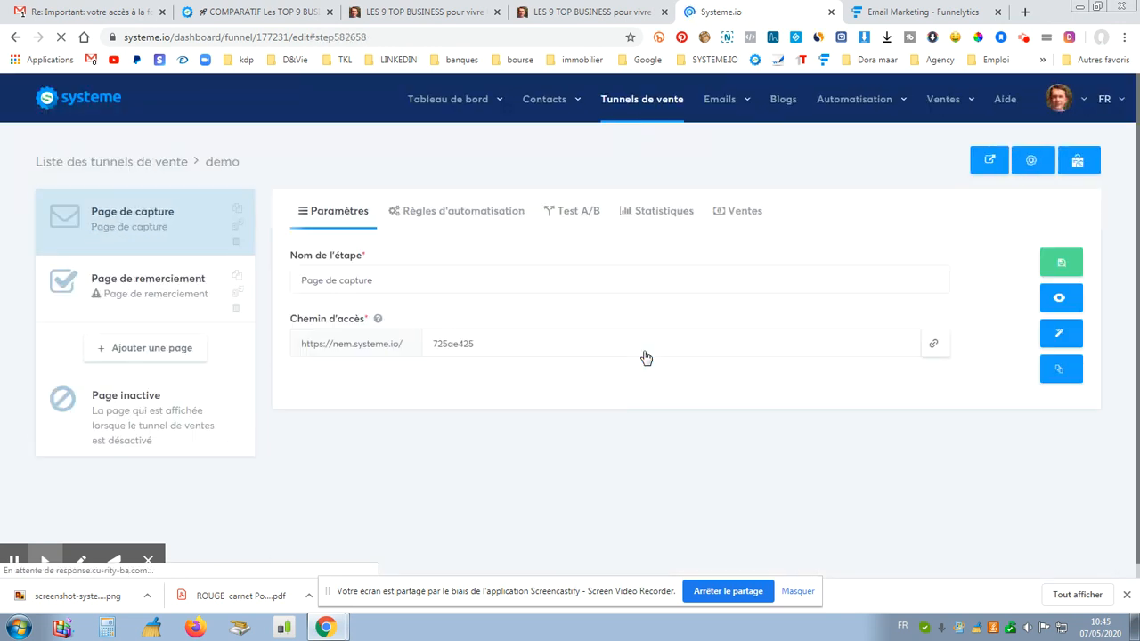
{"action": "left_click", "coordinate": [1061, 344]}
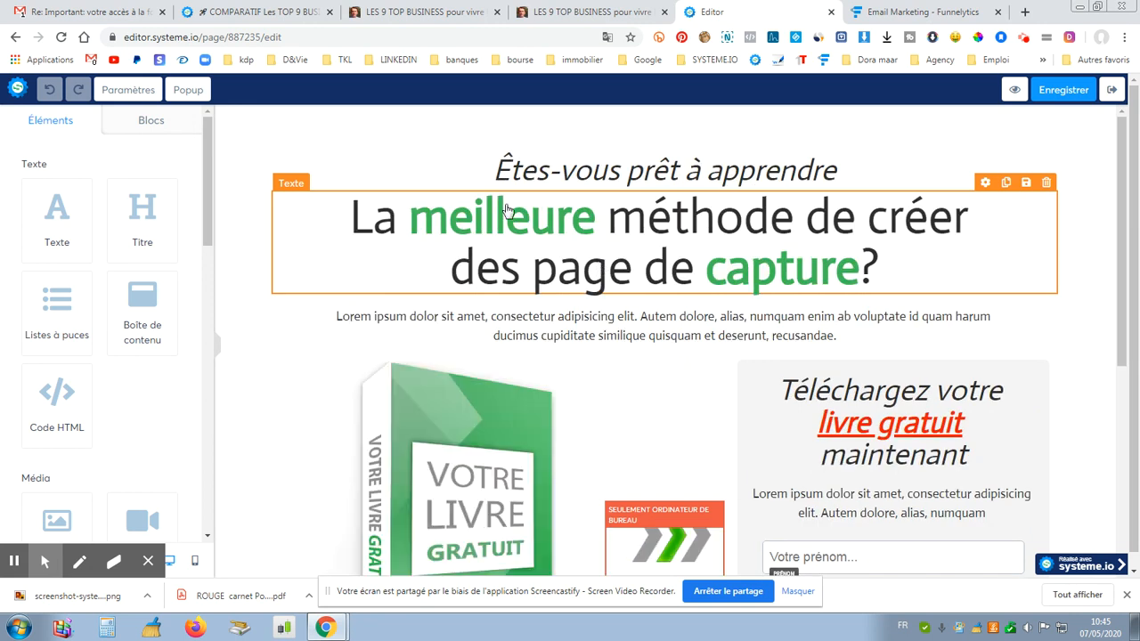
Step: Replace the capture page's large headline text with "1er chapitre offert"
{"action": "left_click", "coordinate": [840, 256]}
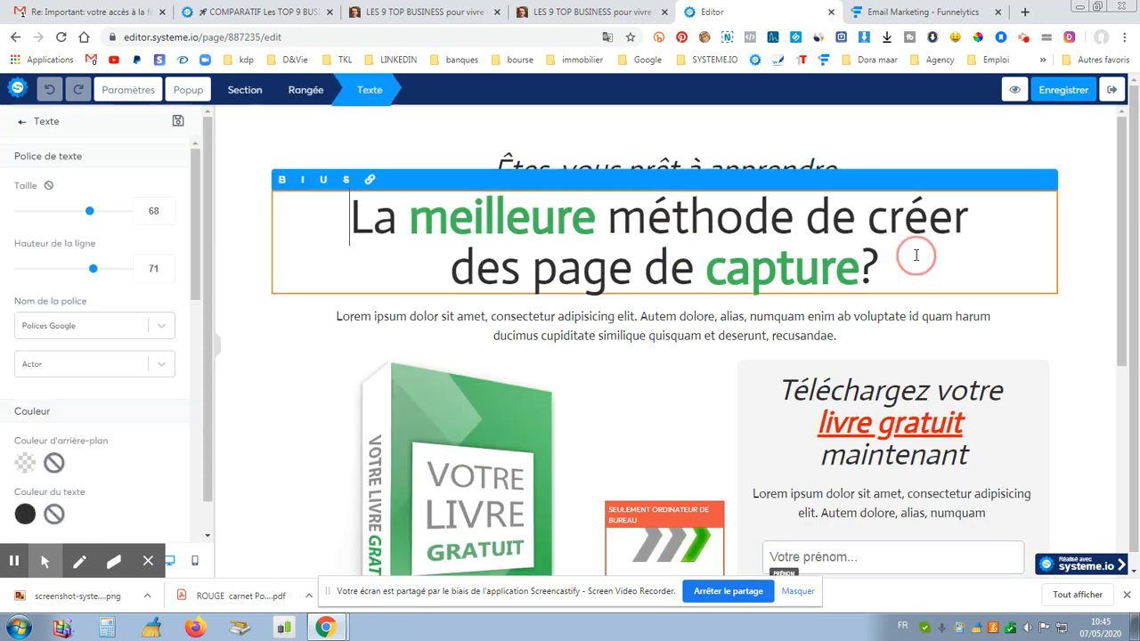
{"action": "left_click_drag", "start_coordinate": [877, 266], "coordinate": [350, 211]}
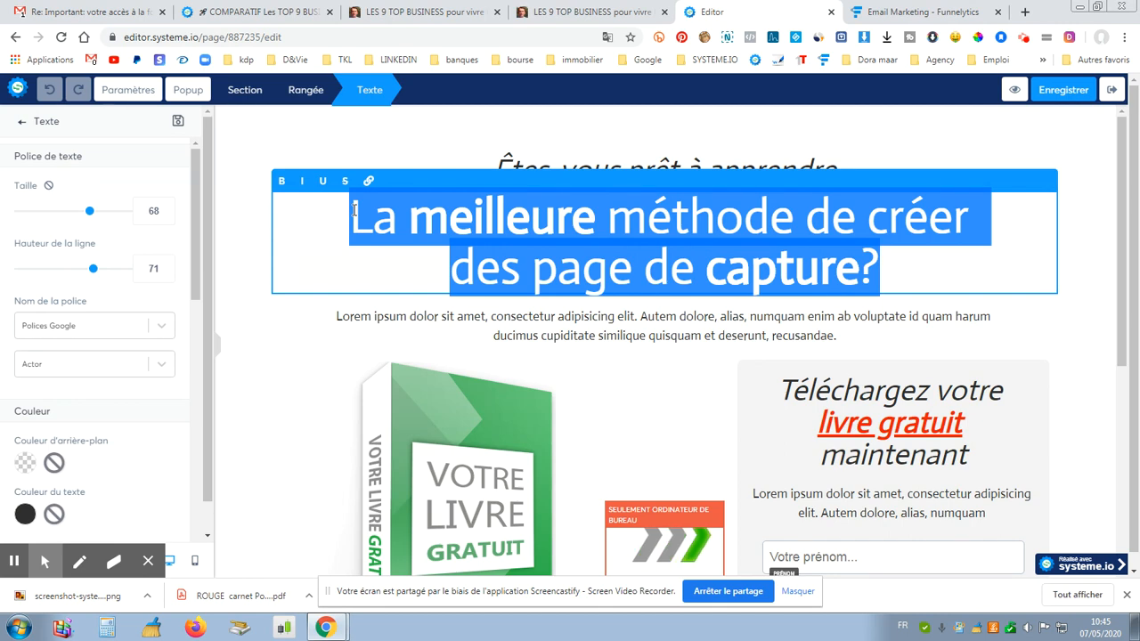
{"action": "type", "text": "1er"}
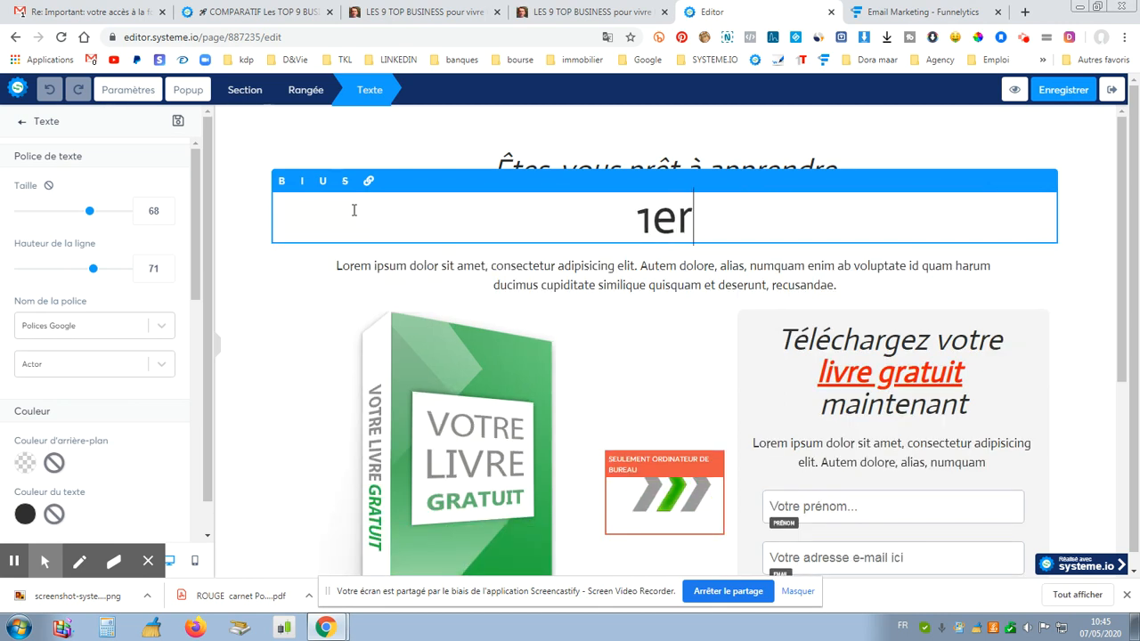
{"action": "type", "text": " chapitr"}
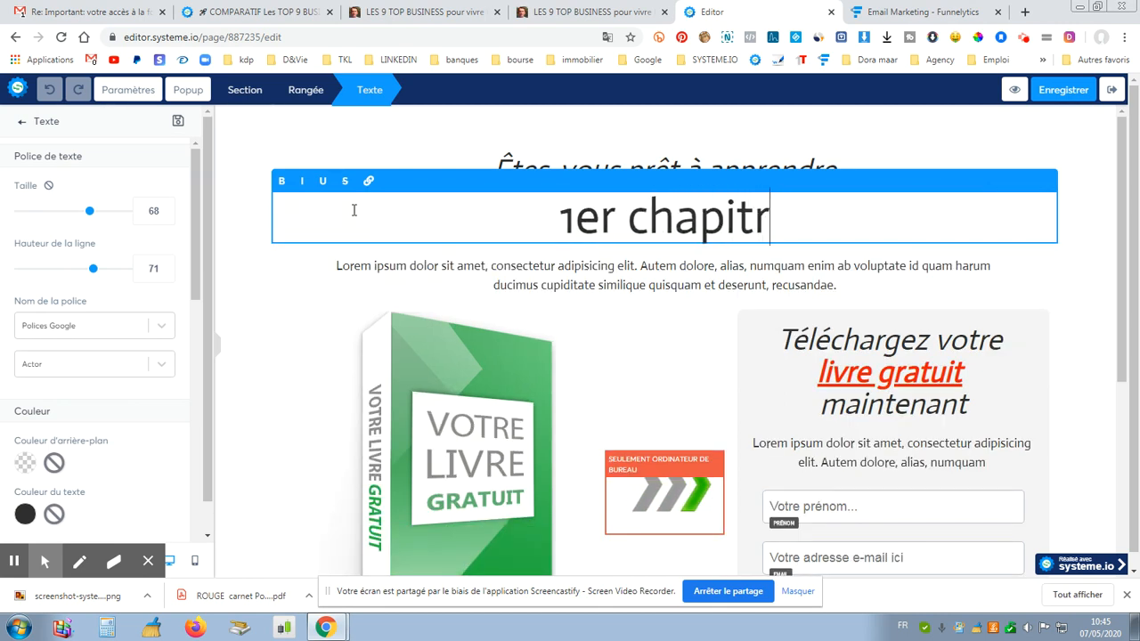
{"action": "type", "text": "e ofrt"}
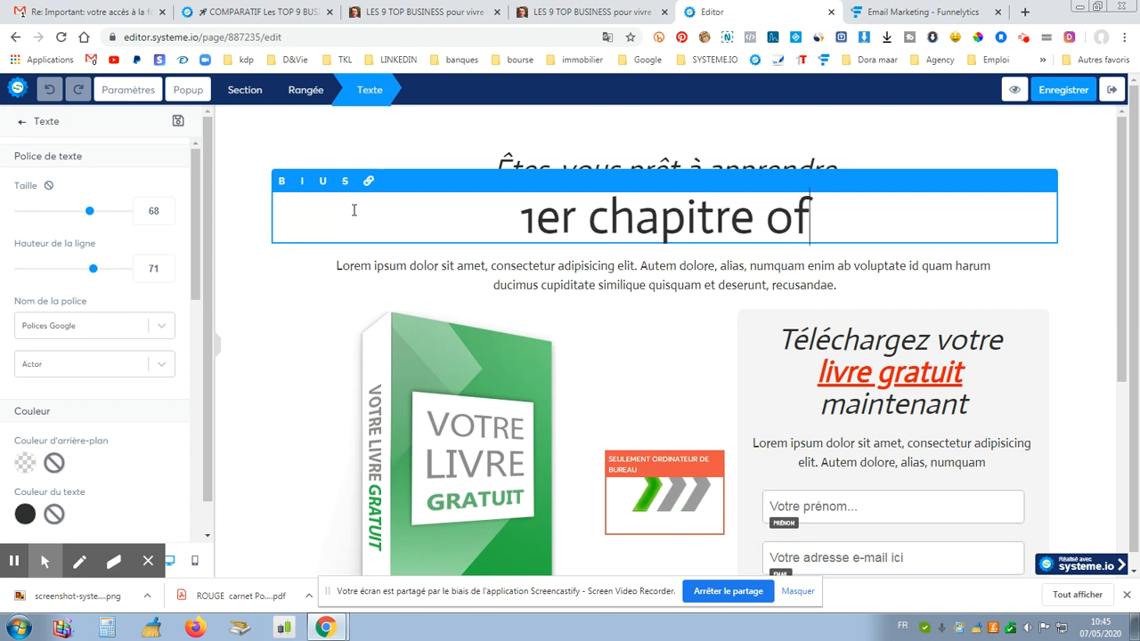
{"action": "key", "text": "BackSpace"}
{"action": "key", "text": "BackSpace"}
{"action": "key", "text": "BackSpace"}
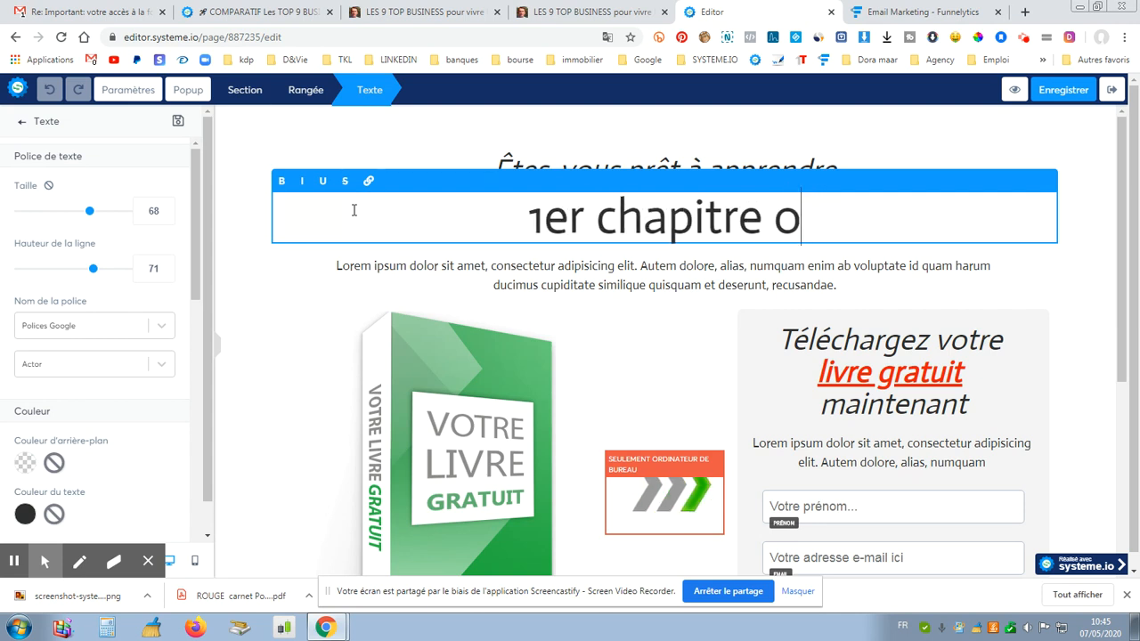
{"action": "type", "text": "ert"}
{"action": "key", "text": "BackSpace"}
{"action": "key", "text": "BackSpace"}
{"action": "key", "text": "BackSpace"}
{"action": "type", "text": "ffert"}
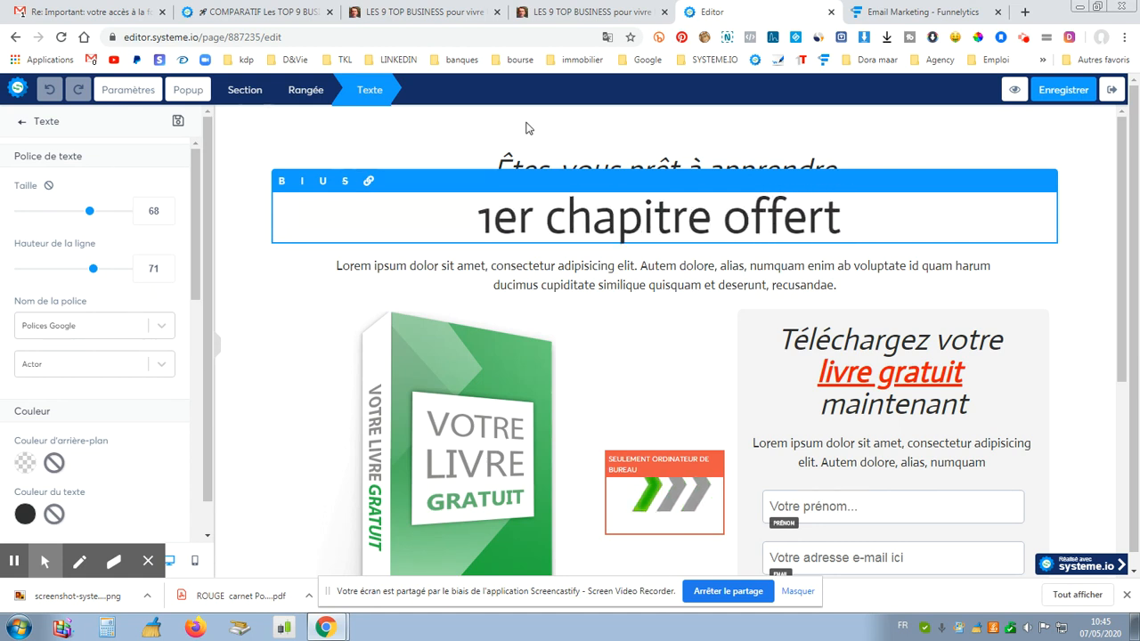
{"action": "left_click", "coordinate": [645, 329]}
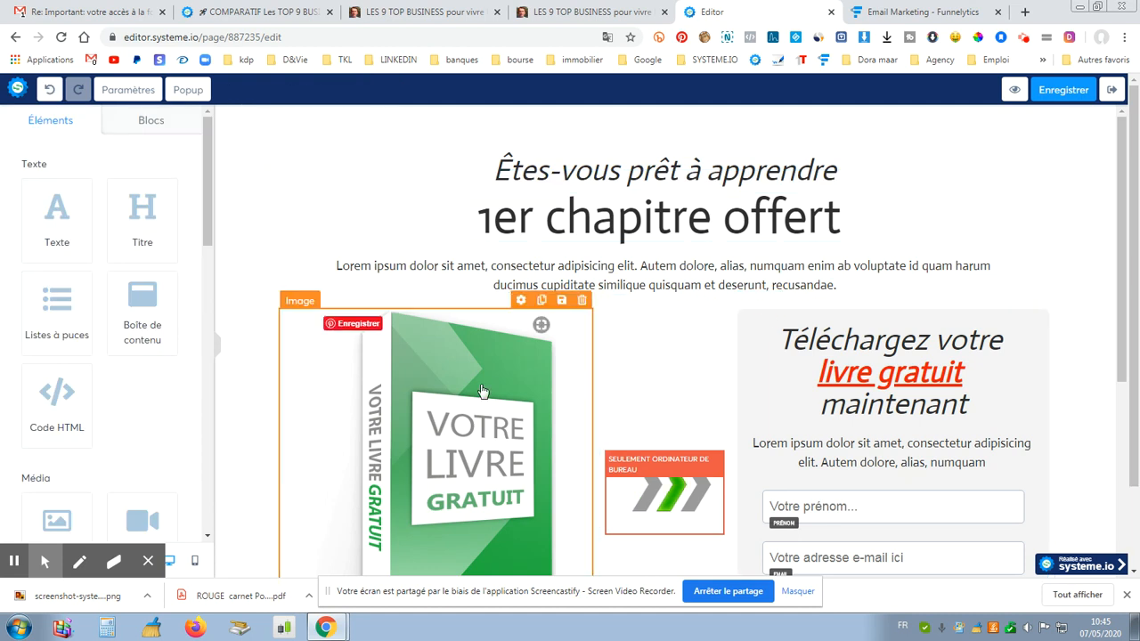
Step: Replace the green book picture with the uploaded image1.png showing the black book and computer mouse
{"action": "left_click", "coordinate": [522, 301]}
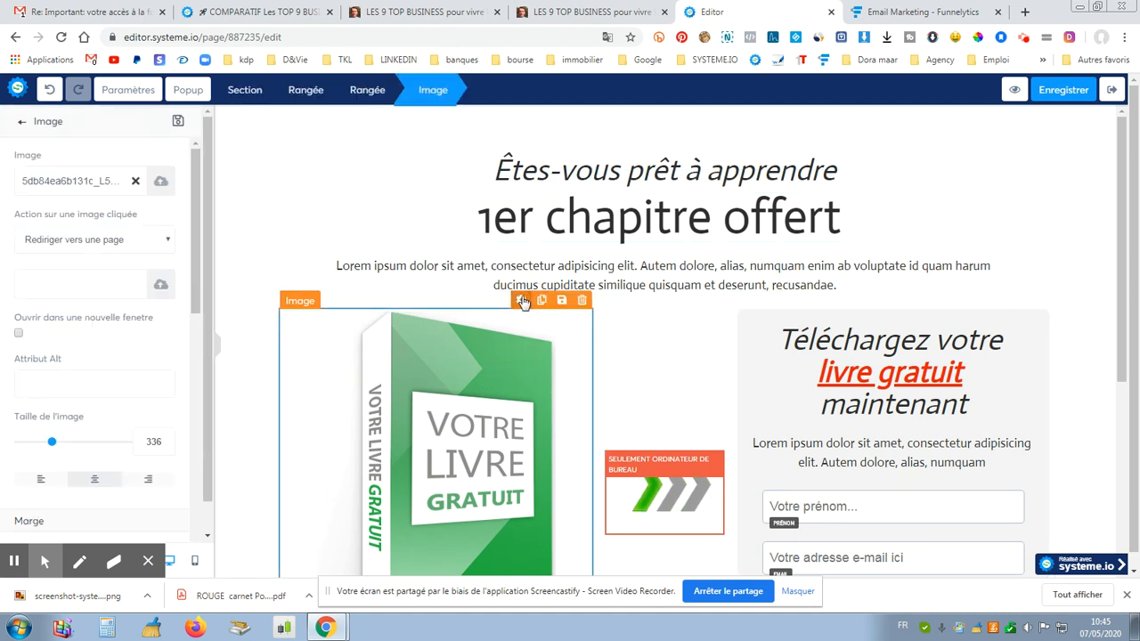
{"action": "left_click", "coordinate": [135, 182]}
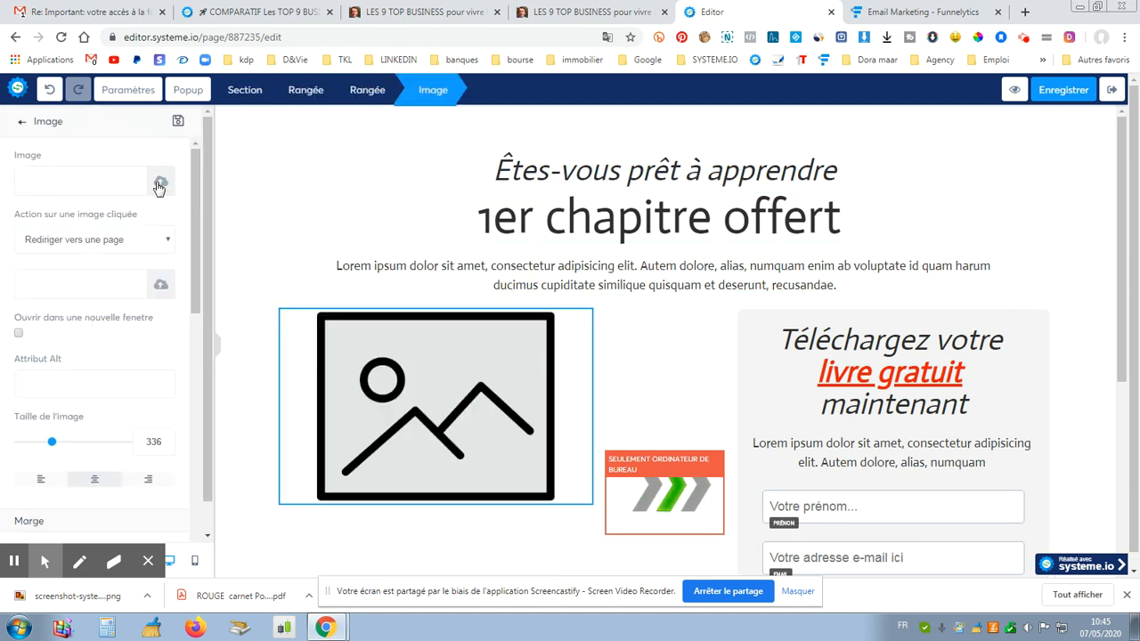
{"action": "left_click", "coordinate": [160, 183]}
{"action": "left_click", "coordinate": [588, 176]}
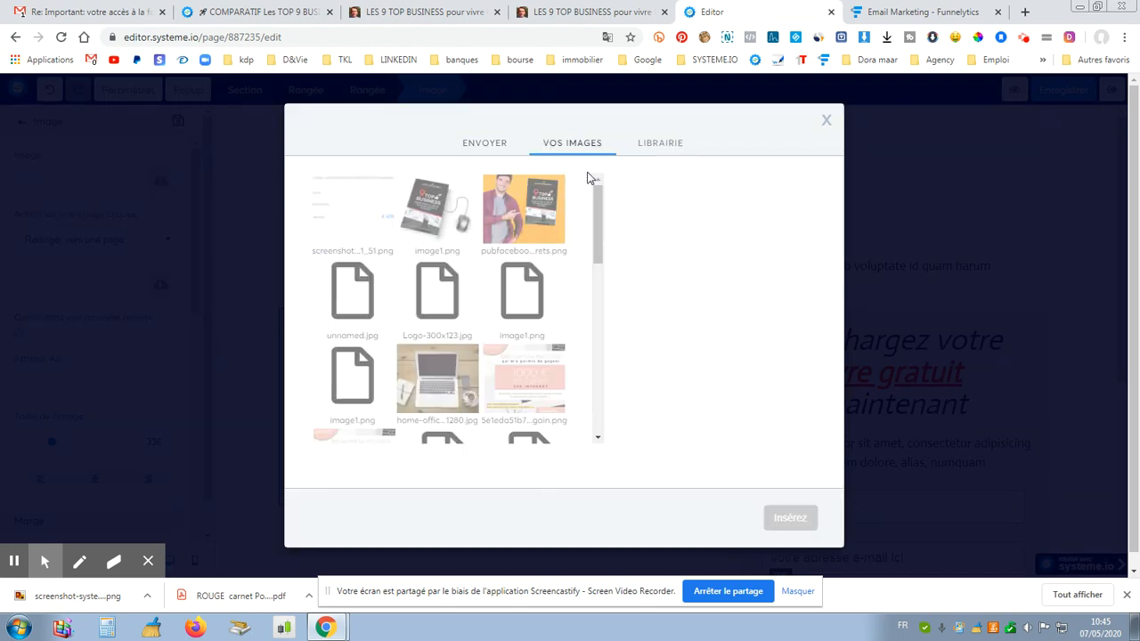
{"action": "left_click", "coordinate": [437, 217]}
{"action": "left_click", "coordinate": [796, 518]}
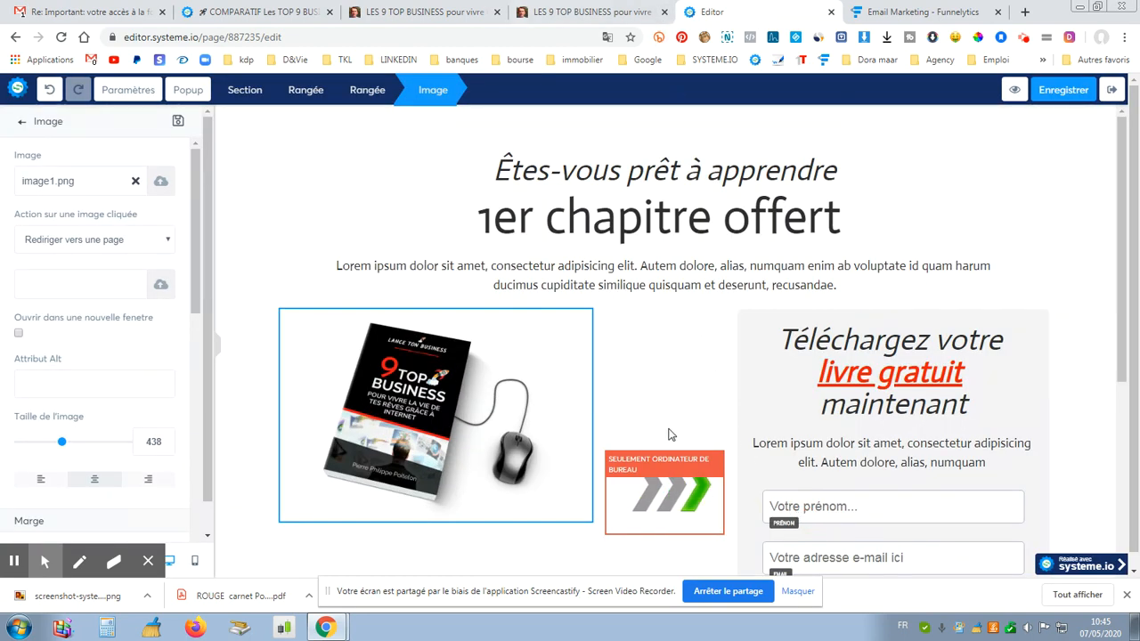
{"action": "scroll", "coordinate": [677, 445], "scroll_direction": "down", "scroll_amount": 1}
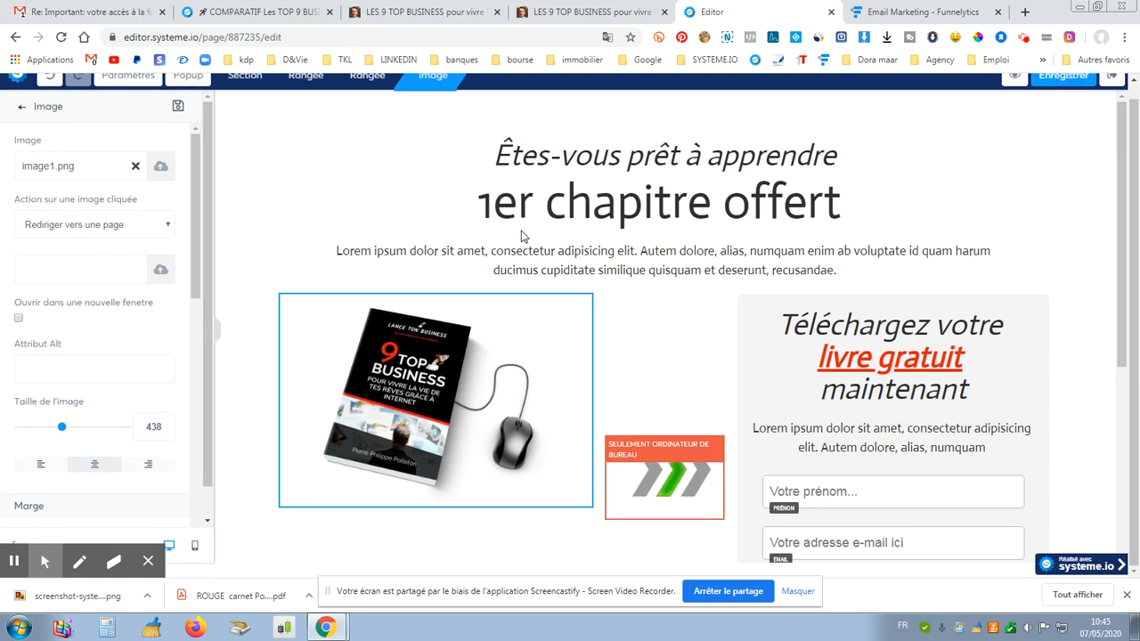
{"action": "scroll", "coordinate": [937, 310], "scroll_direction": "up", "scroll_amount": 1}
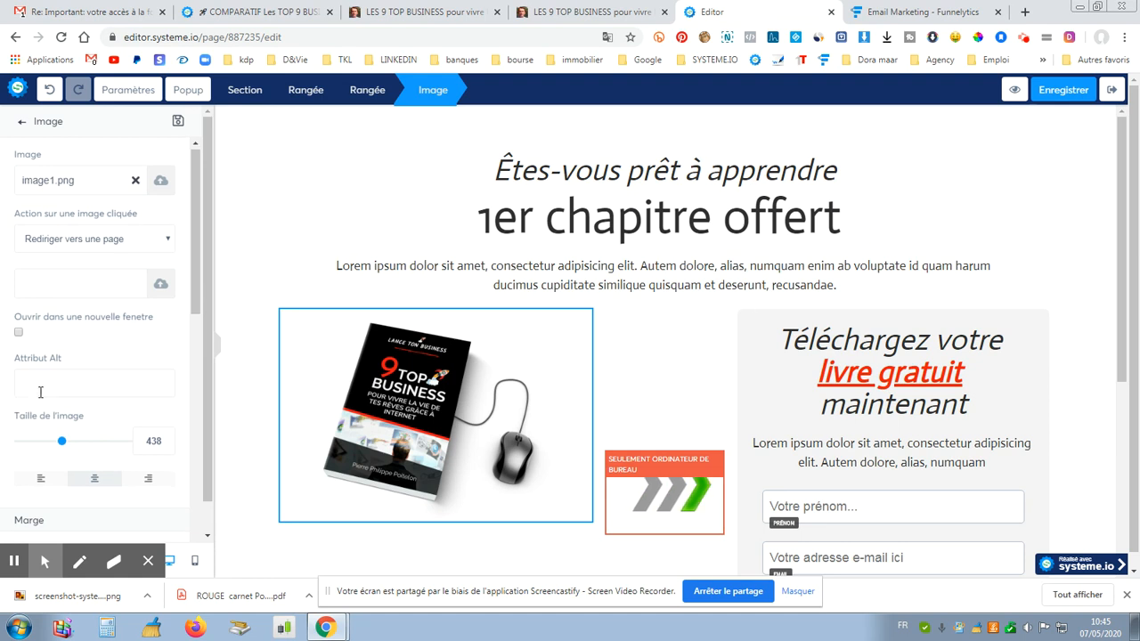
{"action": "scroll", "coordinate": [16, 374], "scroll_direction": "down", "scroll_amount": 3}
{"action": "key", "text": "Escape"}
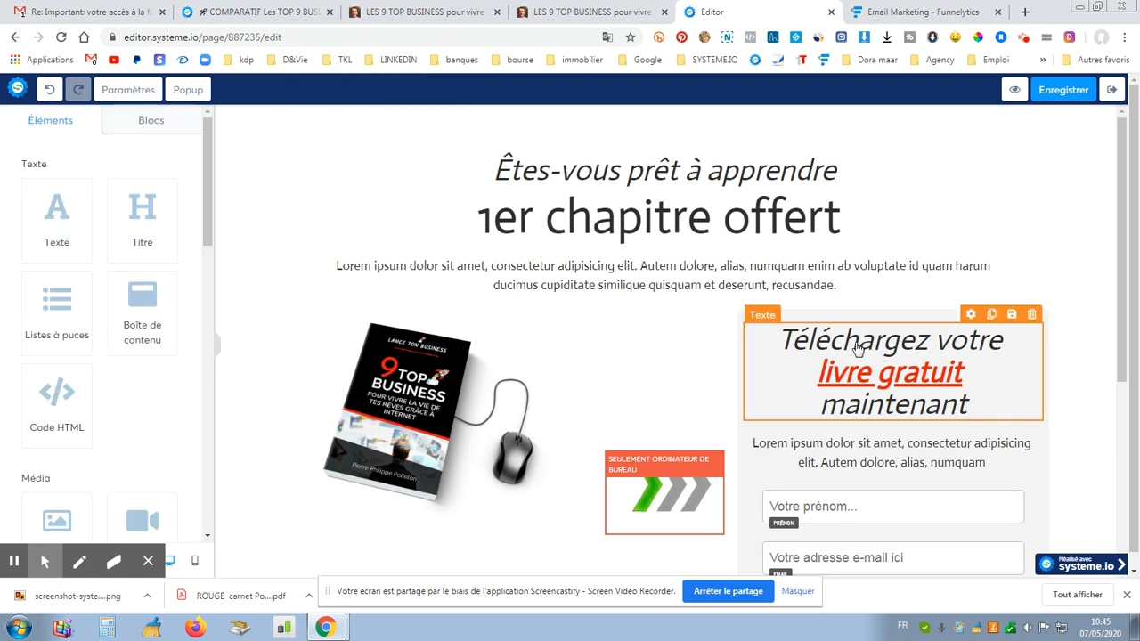
Step: Add "!!" to the end of the italic line "Êtes-vous prêt à apprendre" above the headline
{"action": "scroll", "coordinate": [683, 497], "scroll_direction": "down", "scroll_amount": 2}
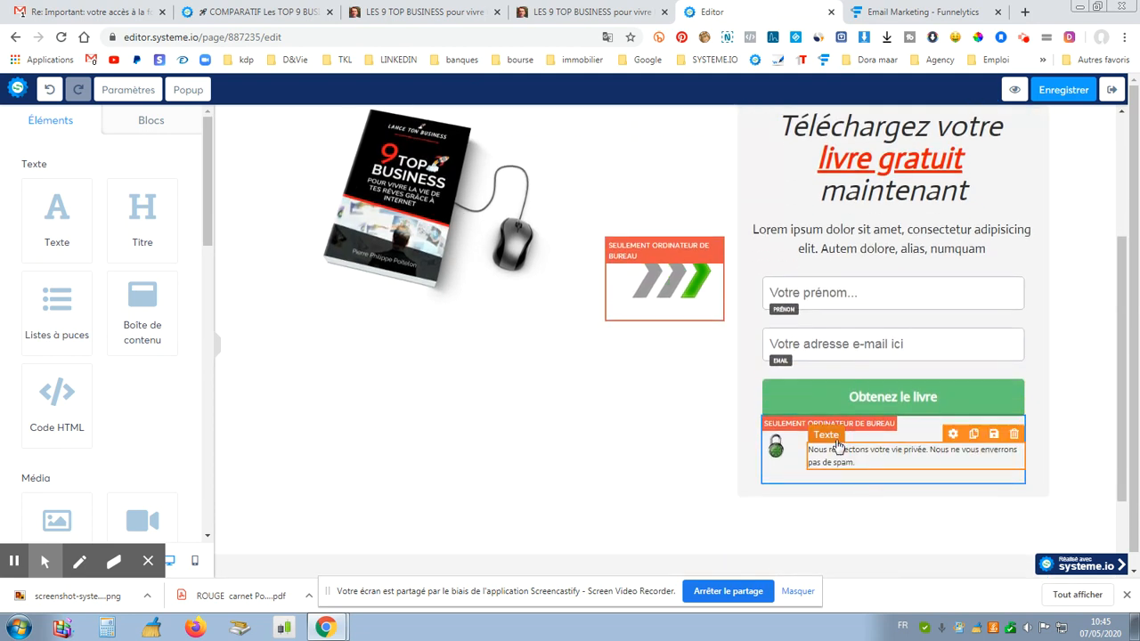
{"action": "scroll", "coordinate": [813, 250], "scroll_direction": "up", "scroll_amount": 2}
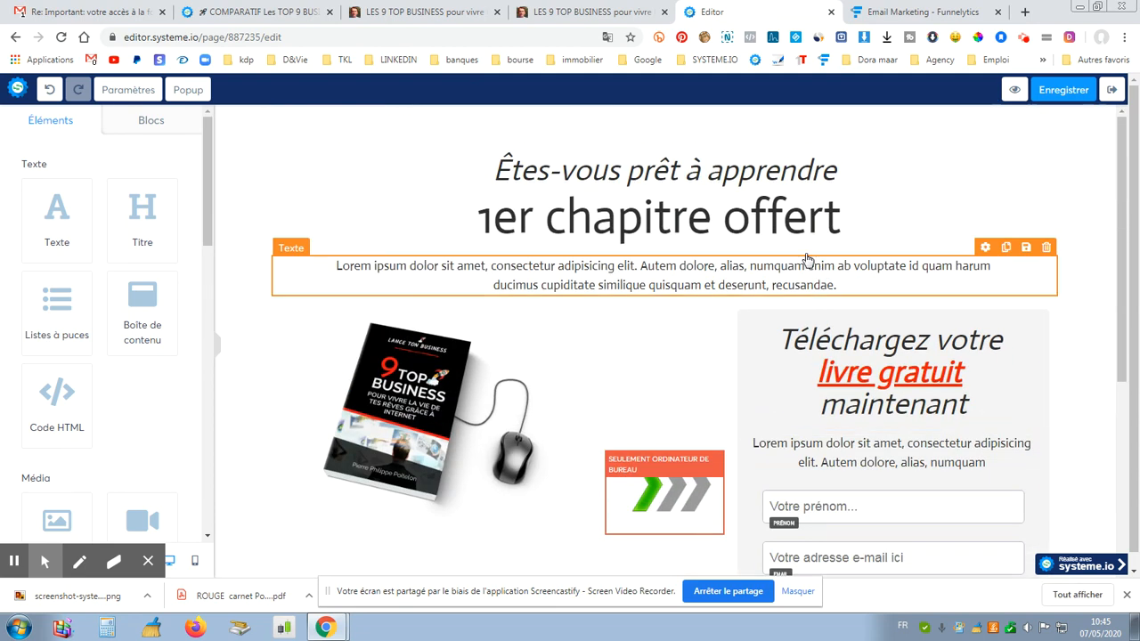
{"action": "left_click", "coordinate": [809, 172]}
{"action": "left_click", "coordinate": [856, 169]}
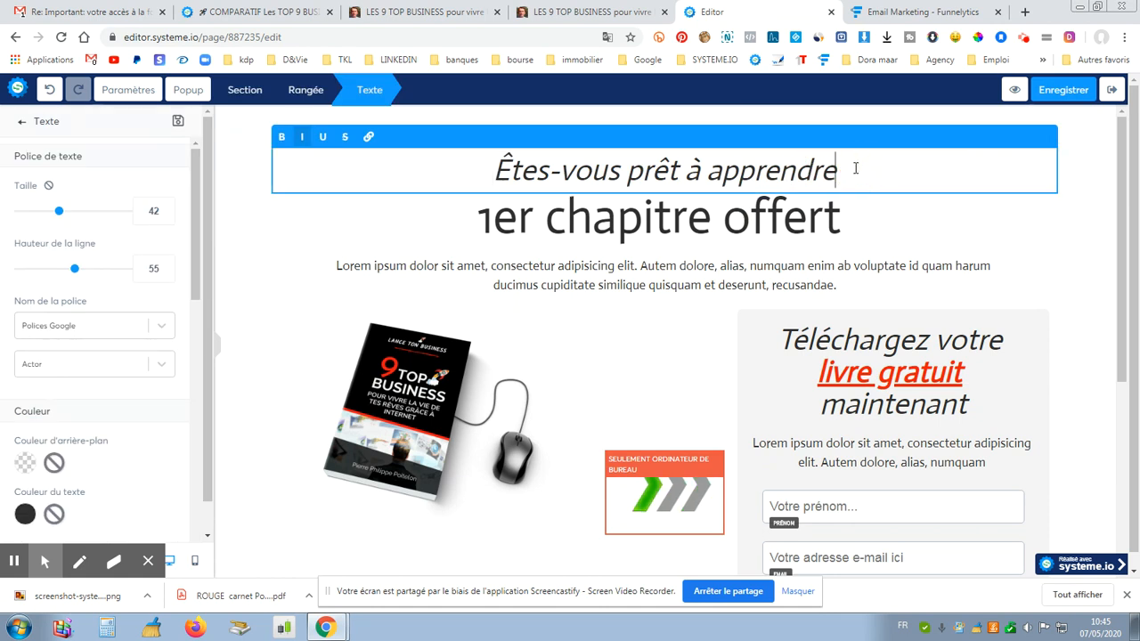
{"action": "type", "text": "!!"}
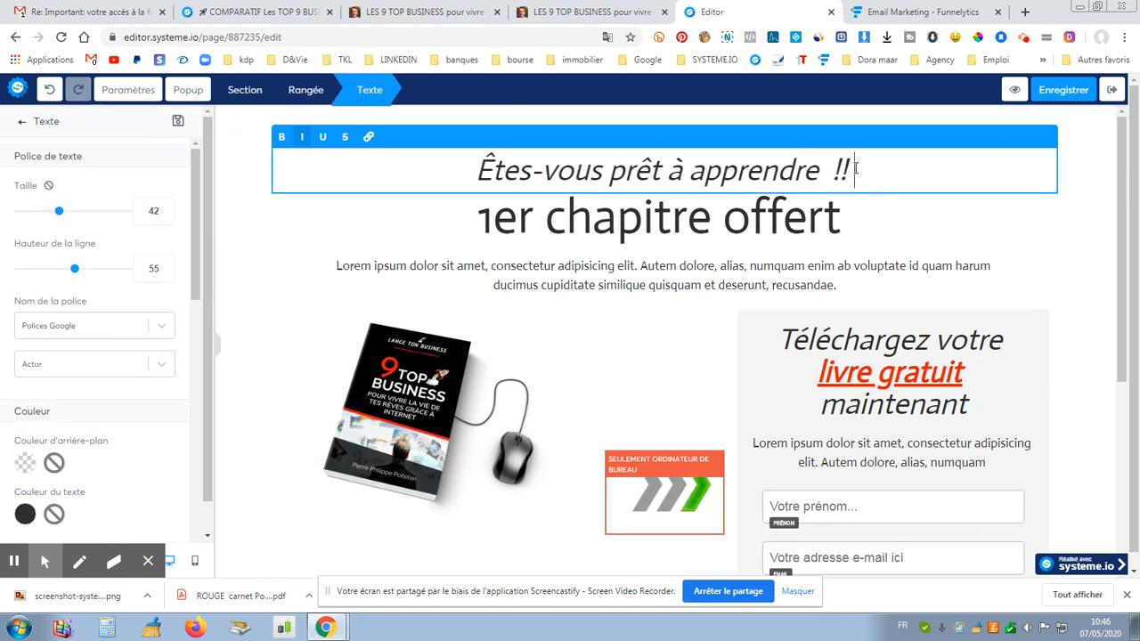
{"action": "key", "text": "Escape"}
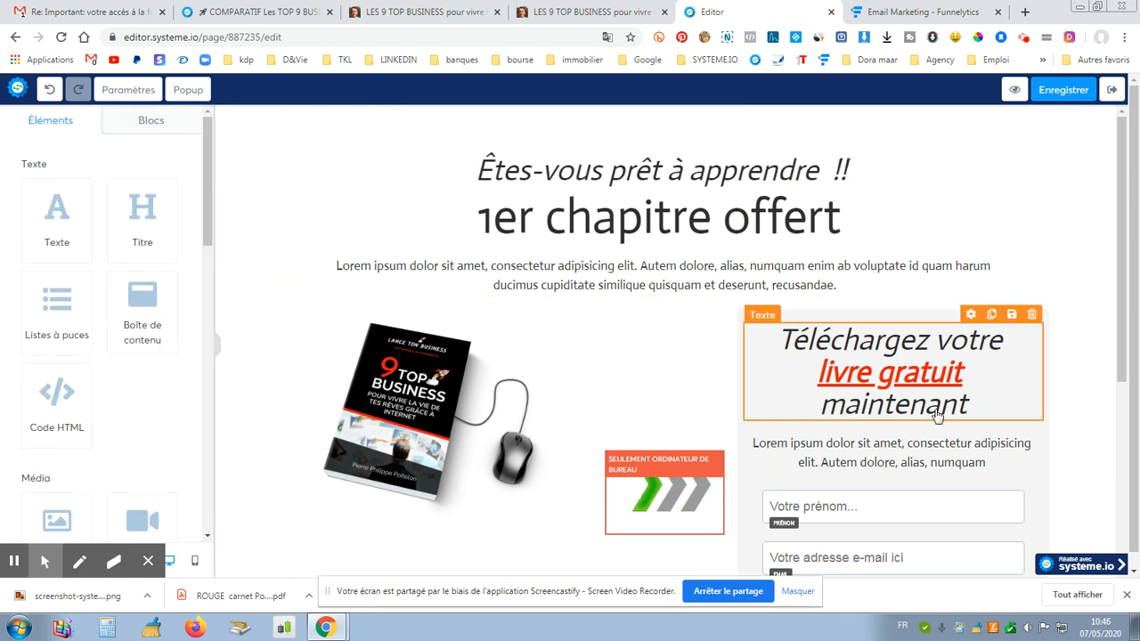
Step: Save the edited capture page and exit the page editor
{"action": "left_click", "coordinate": [1063, 90]}
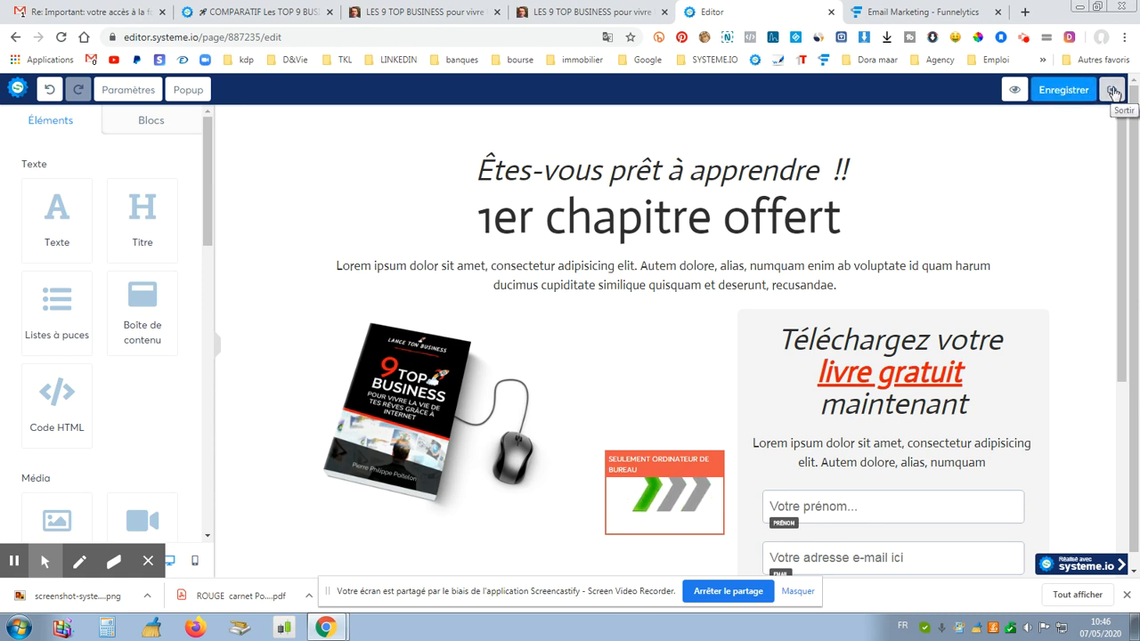
{"action": "left_click", "coordinate": [1113, 91]}
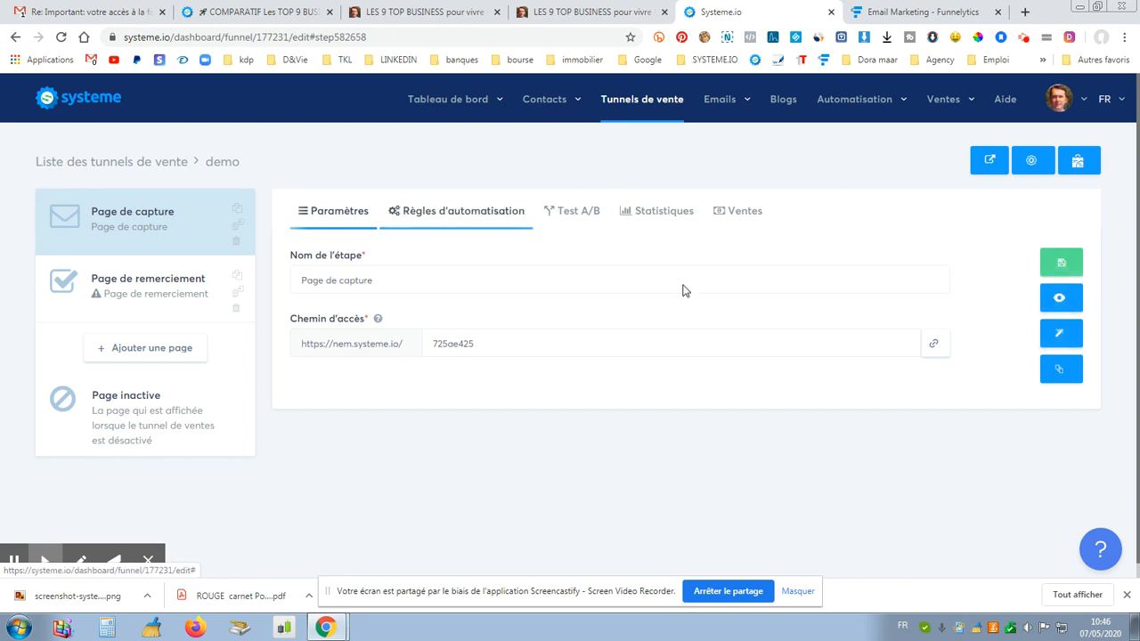
Step: Add an "Envoyer un email" action to the capture page's automation rule triggered by "Inscription sur la page (optin)"
{"action": "left_click", "coordinate": [458, 213]}
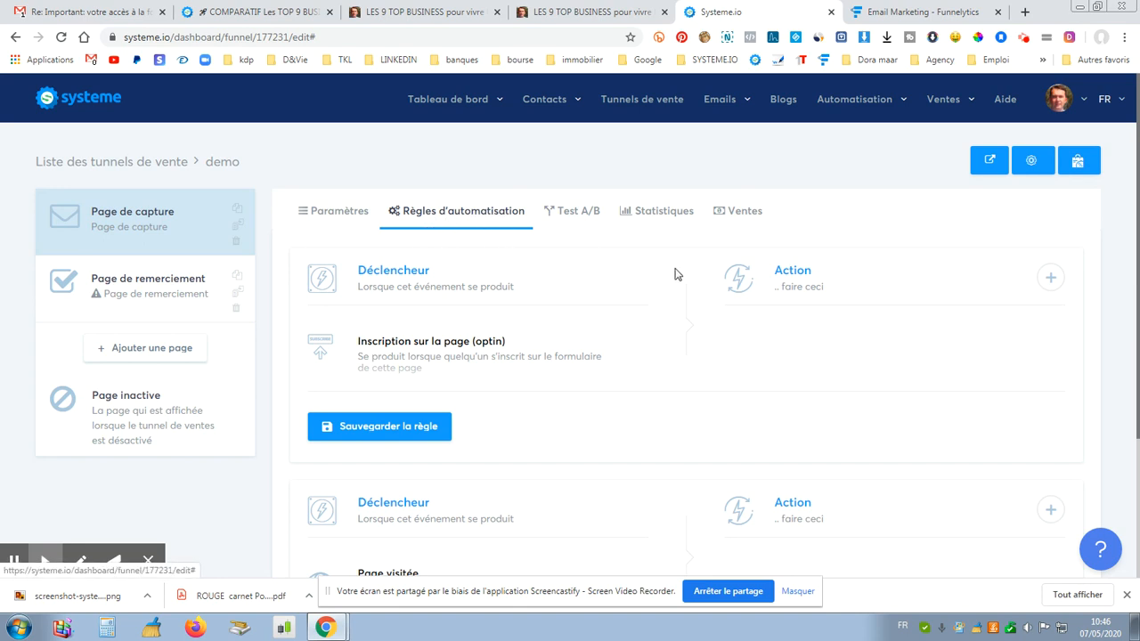
{"action": "left_click", "coordinate": [1052, 280]}
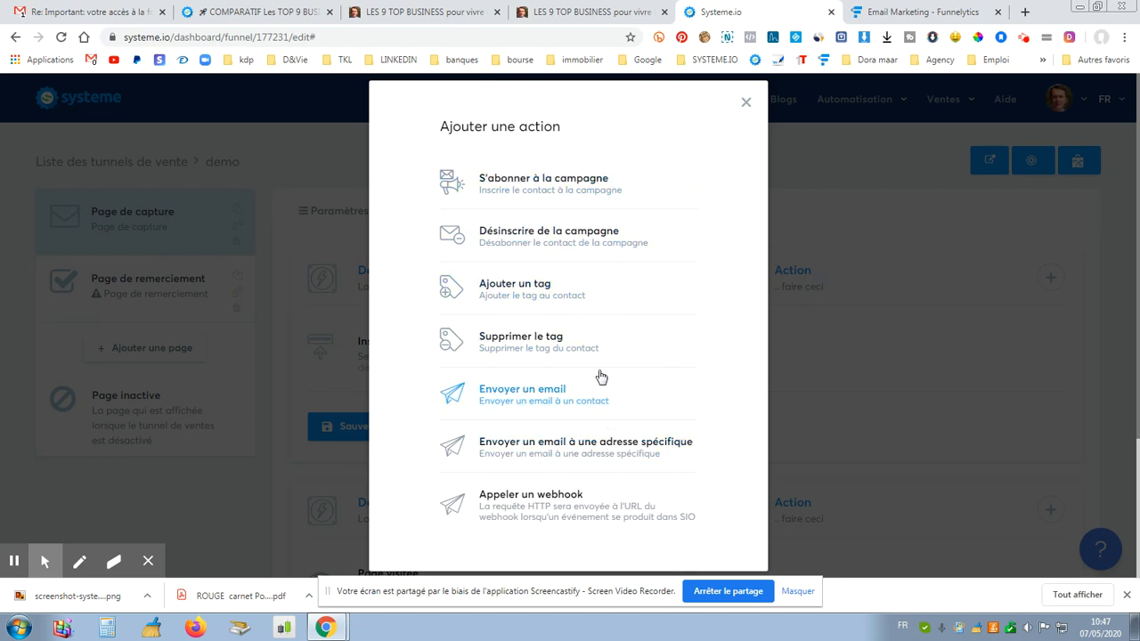
{"action": "left_click", "coordinate": [538, 397]}
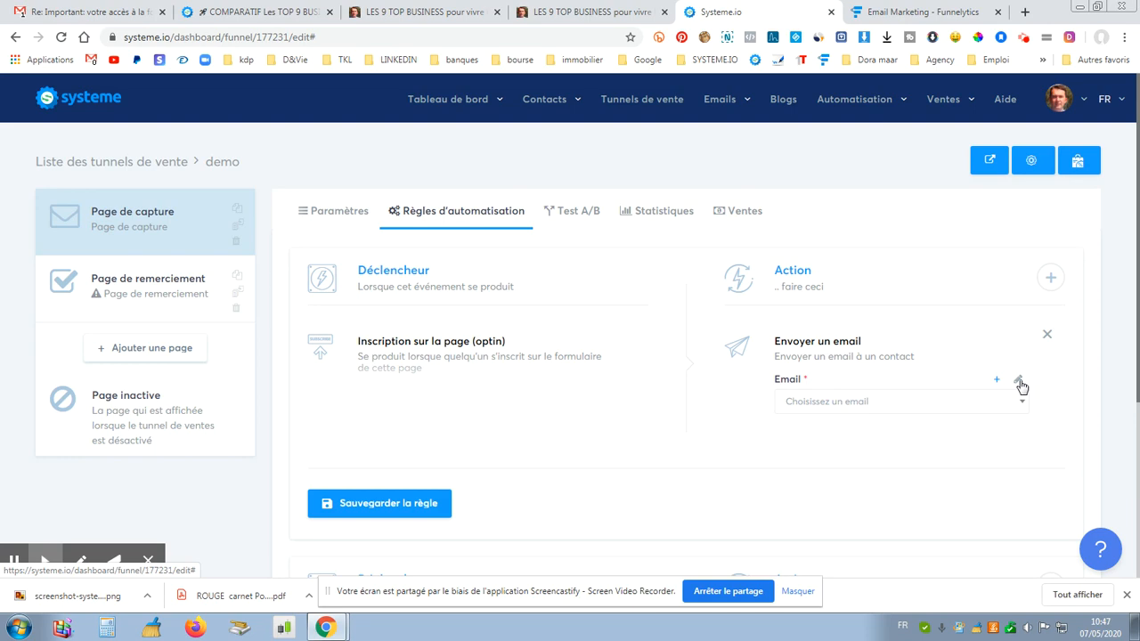
Step: Create the action's email with the subject "ton premier chapitre offert .." and start its body with "bonjour"
{"action": "left_click", "coordinate": [1020, 381]}
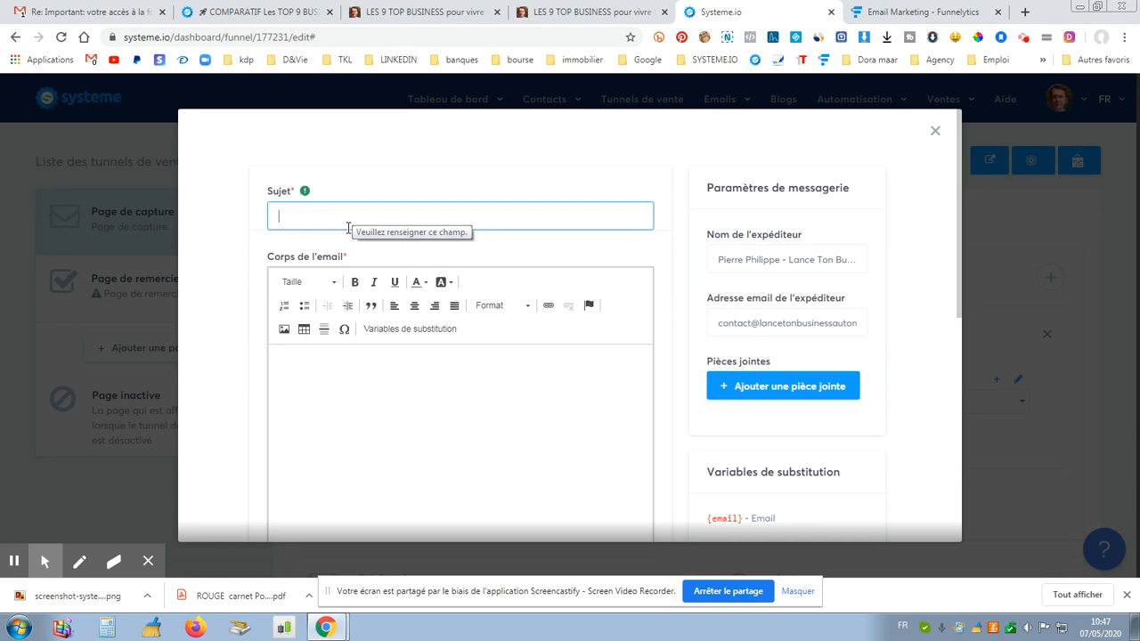
{"action": "type", "text": "ton premier chapitre offert .."}
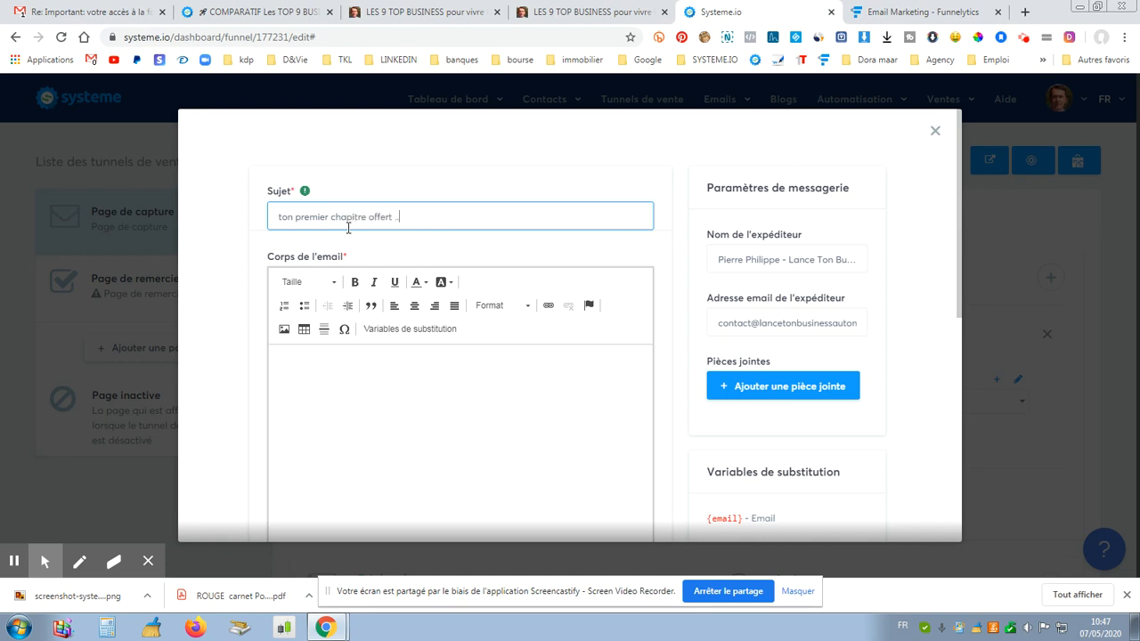
{"action": "scroll", "coordinate": [457, 318], "scroll_direction": "down", "scroll_amount": 2}
{"action": "left_click", "coordinate": [396, 246]}
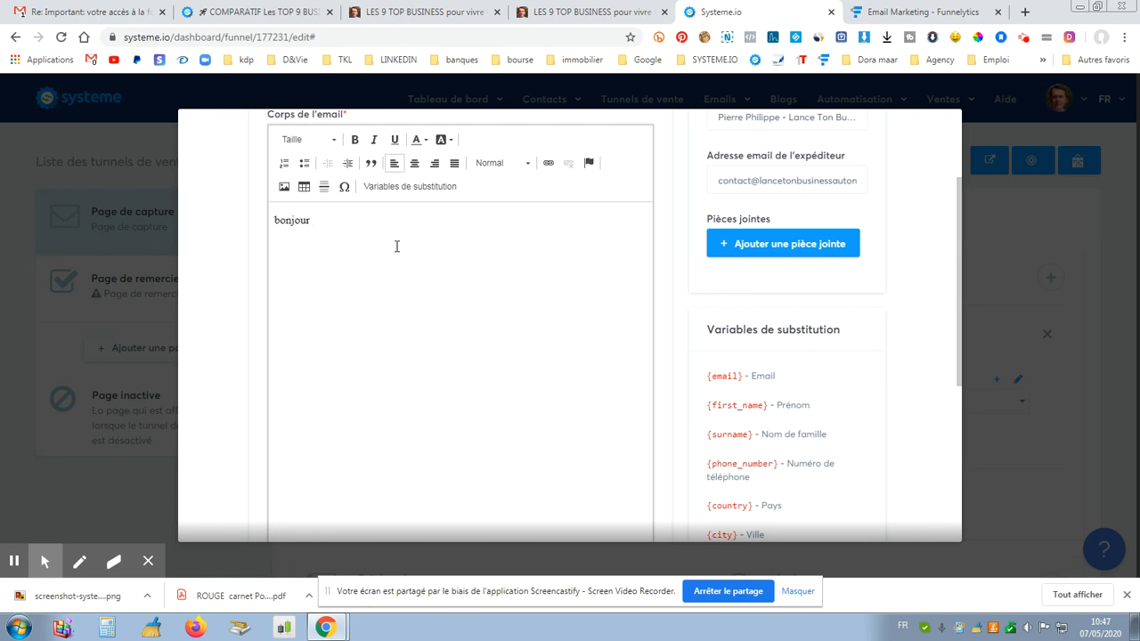
Step: Move "bonjour" down one line in the email body and write "voici le premier chaptre offert" below it
{"action": "left_click", "coordinate": [277, 219]}
{"action": "key", "text": "Return"}
{"action": "left_click", "coordinate": [331, 247]}
{"action": "type", "text": "ton"}
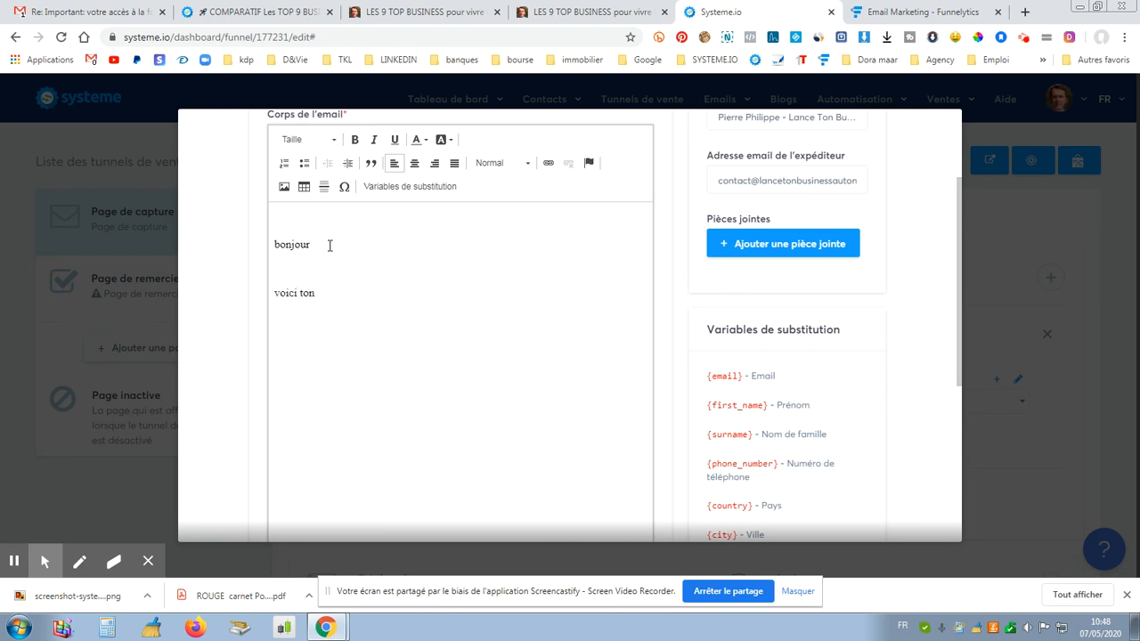
{"action": "key", "text": "BackSpace"}
{"action": "key", "text": "BackSpace"}
{"action": "key", "text": "BackSpace"}
{"action": "key", "text": "BackSpace"}
{"action": "key", "text": "BackSpace"}
{"action": "key", "text": "BackSpace"}
{"action": "key", "text": "BackSpace"}
{"action": "key", "text": "BackSpace"}
{"action": "type", "text": "le premier chaptre offert"}
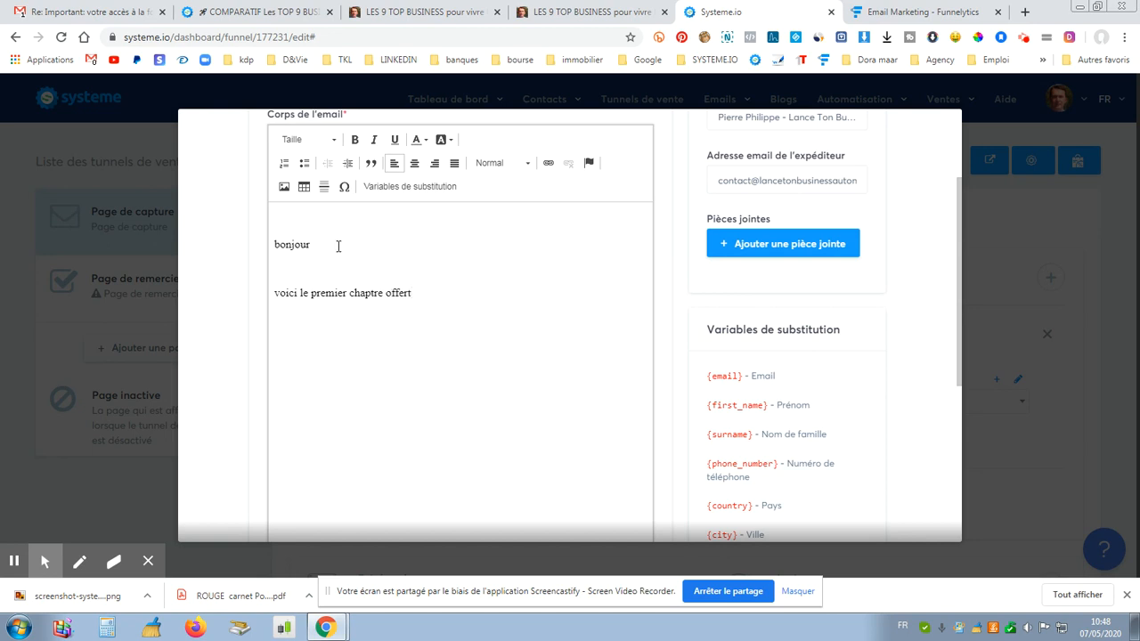
Step: Rework the end of the second body line so that it reads "chaptre offert : tu peux telecharger ici"
{"action": "double_click", "coordinate": [371, 295]}
{"action": "type", "text": "it"}
{"action": "key", "text": "BackSpace"}
{"action": "key", "text": "BackSpace"}
{"action": "type", "text": "chapitre "}
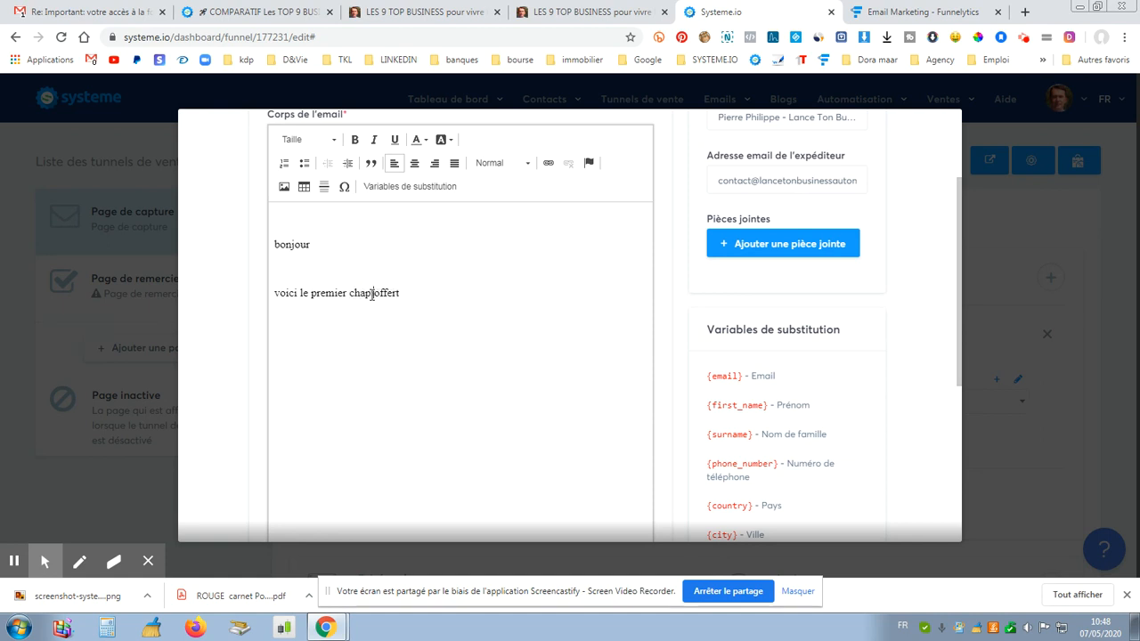
{"action": "type", "text": "offert"}
{"action": "key", "text": "Delete"}
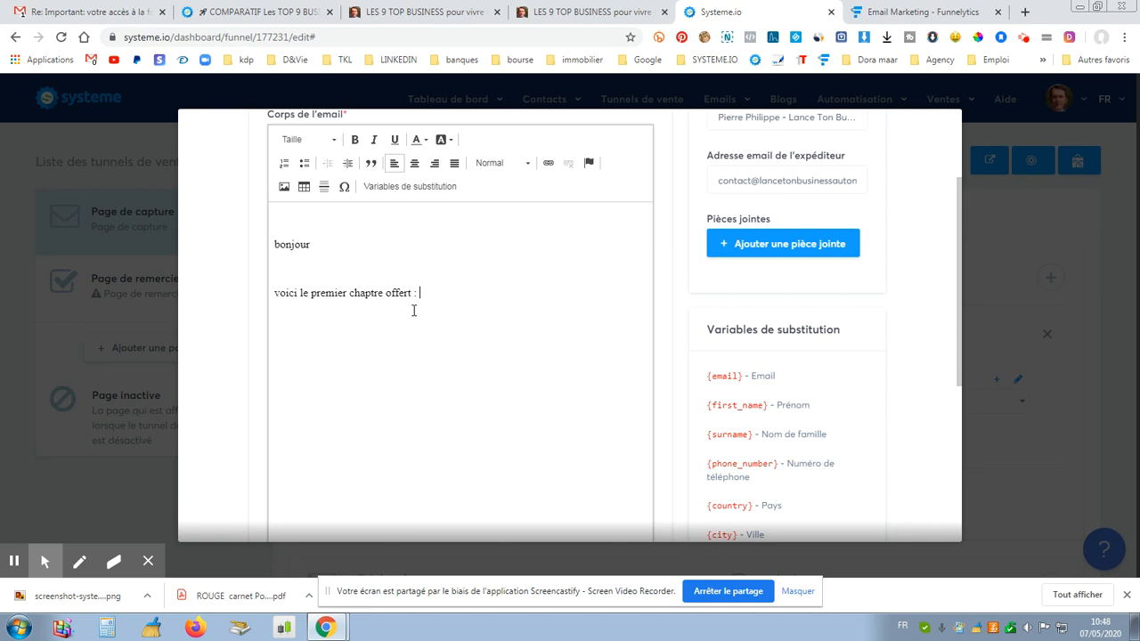
{"action": "type", "text": "peux telecharger ici"}
{"action": "left_click_drag", "start_coordinate": [419, 293], "coordinate": [537, 294]}
{"action": "left_click", "coordinate": [549, 163]}
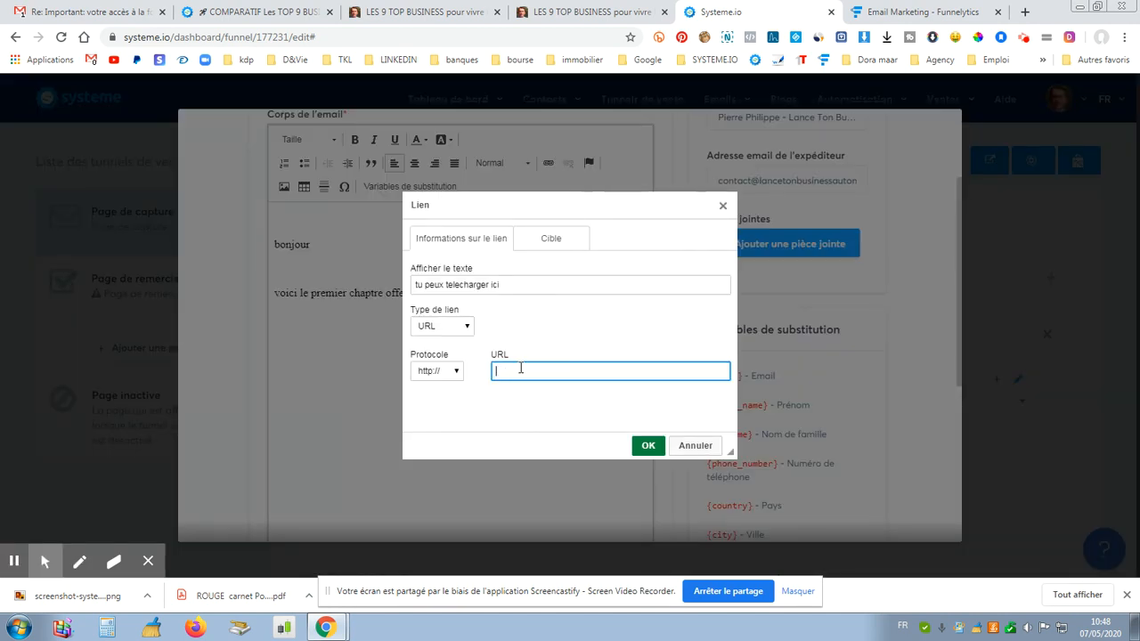
{"action": "left_click", "coordinate": [722, 206]}
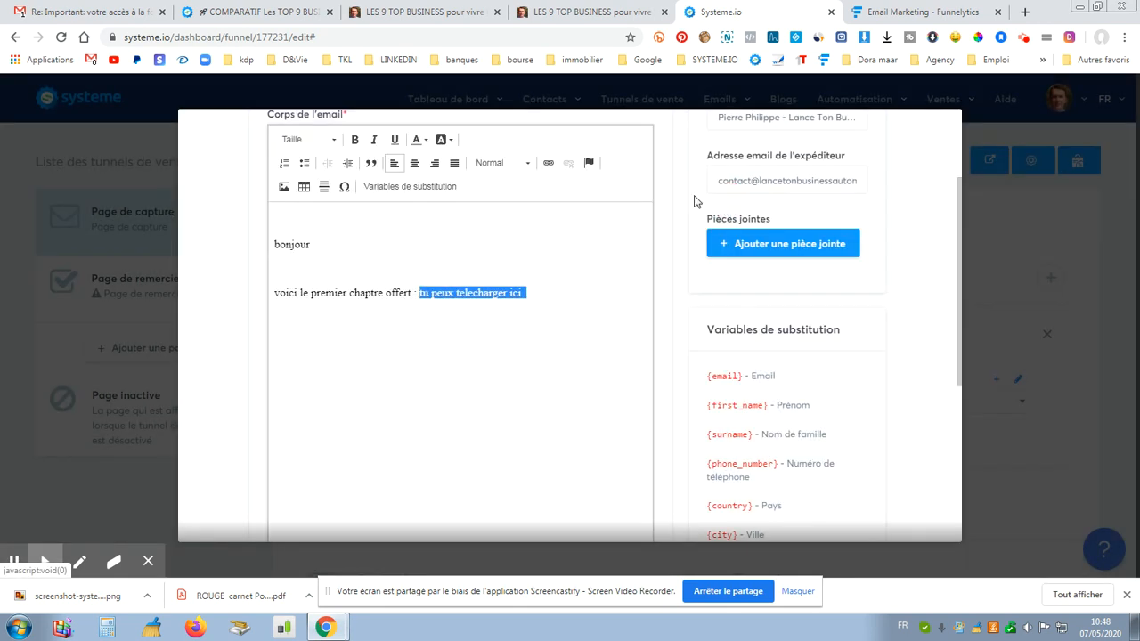
Step: Copy the full web address of the ebook-chapitre1offert opt-in page and check the marketplace listing's links
{"action": "left_click", "coordinate": [414, 7]}
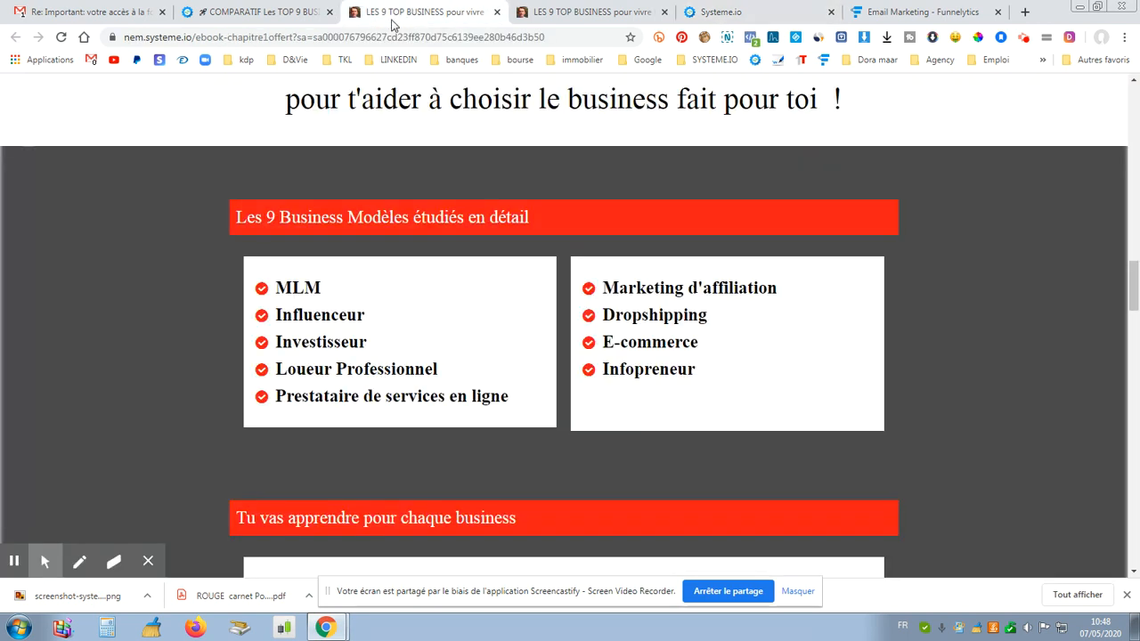
{"action": "left_click", "coordinate": [556, 36]}
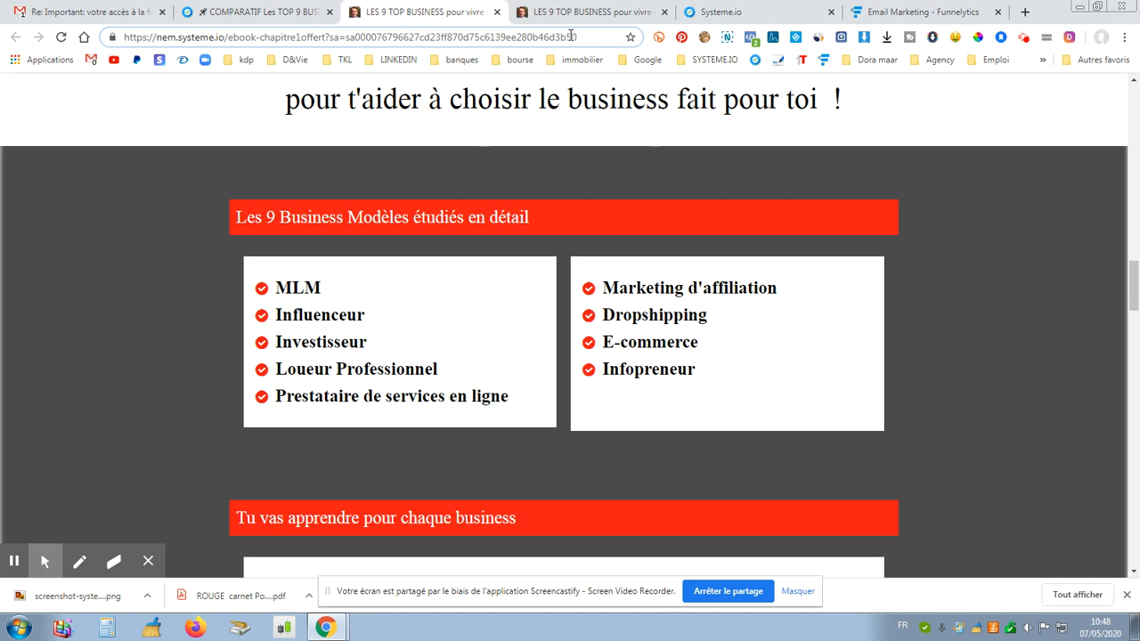
{"action": "left_click_drag", "start_coordinate": [599, 34], "coordinate": [230, 49]}
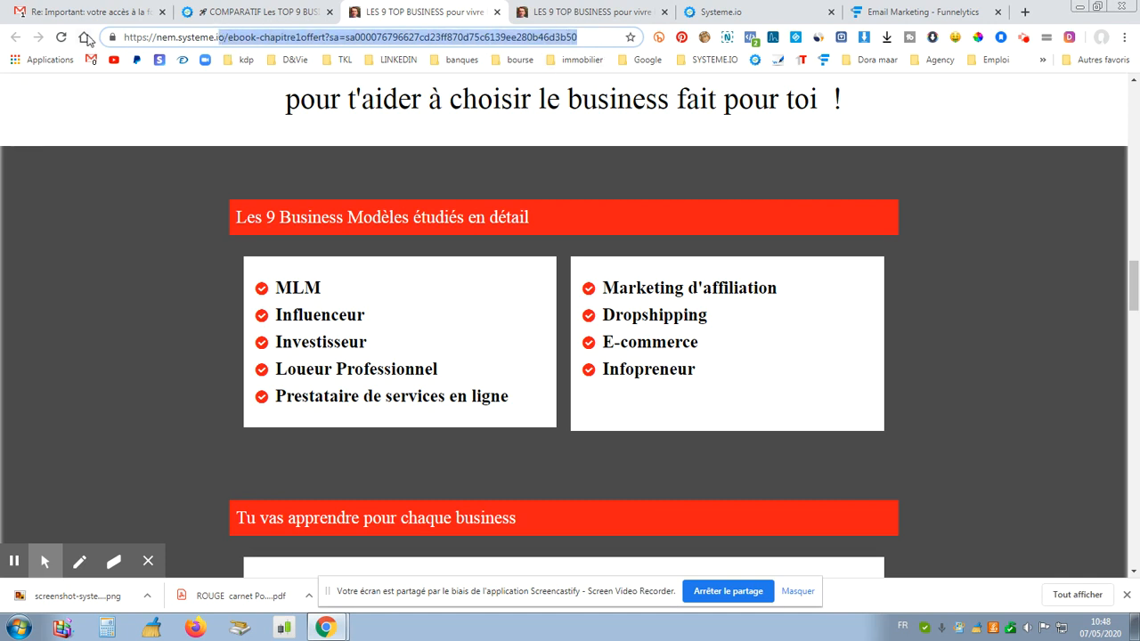
{"action": "left_click", "coordinate": [586, 37]}
{"action": "double_click", "coordinate": [586, 36]}
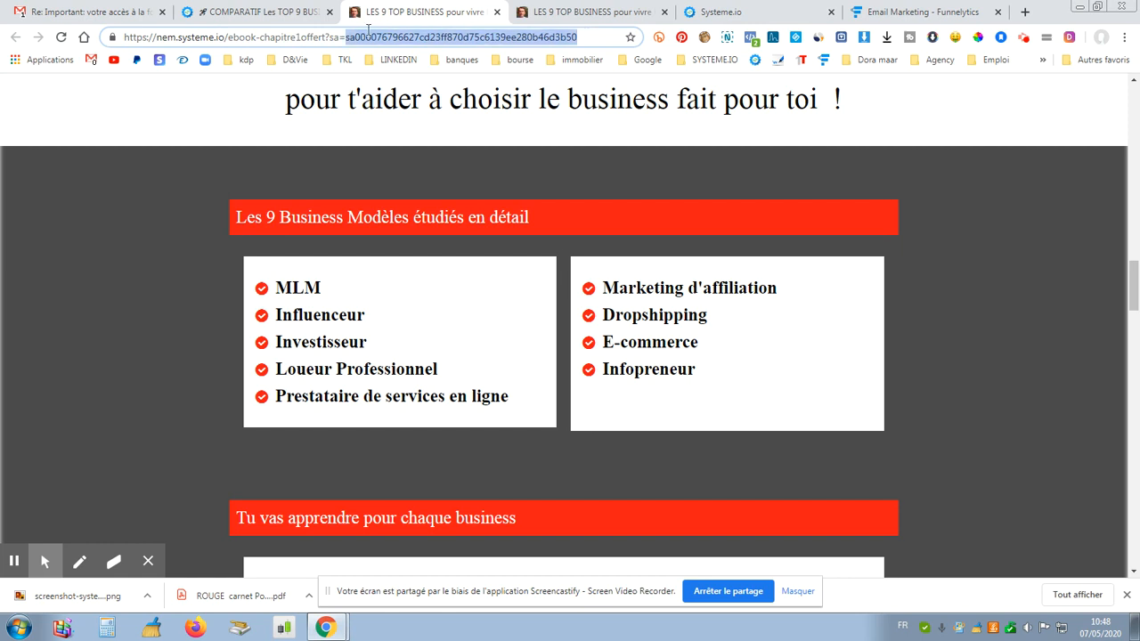
{"action": "left_click_drag", "start_coordinate": [392, 28], "coordinate": [138, 44]}
{"action": "right_click", "coordinate": [156, 37]}
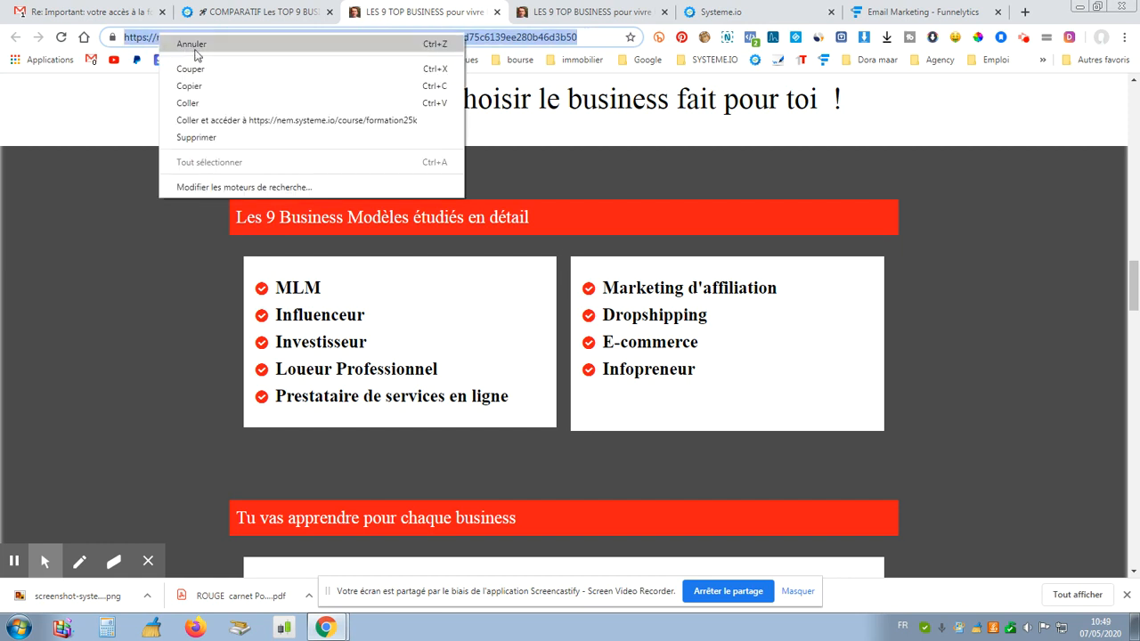
{"action": "left_click", "coordinate": [209, 86]}
{"action": "left_click", "coordinate": [293, 12]}
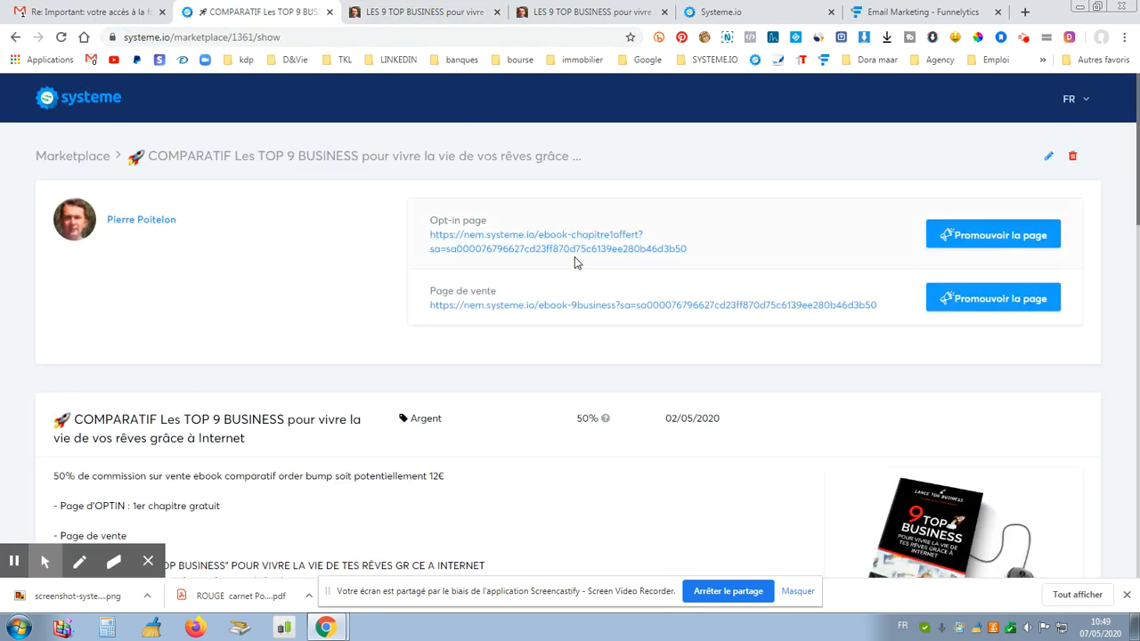
Step: Back in the funnel email, link the text "tu peux telecharger ici" to the copied opt-in page address
{"action": "left_click", "coordinate": [739, 12]}
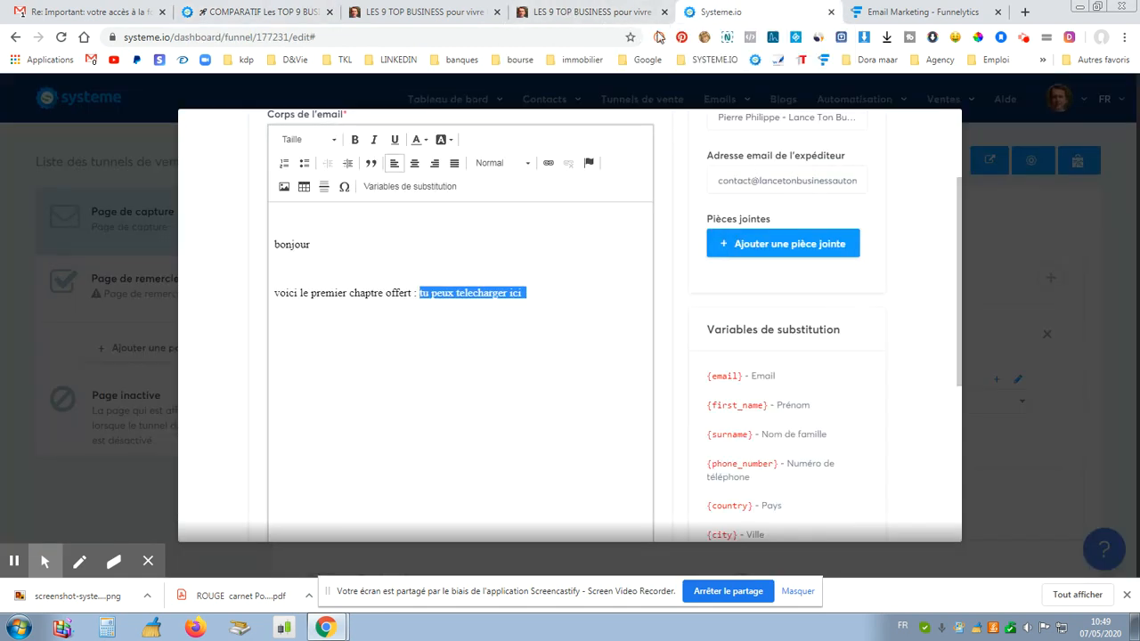
{"action": "left_click", "coordinate": [541, 294]}
{"action": "left_click_drag", "start_coordinate": [541, 292], "coordinate": [418, 292]}
{"action": "left_click", "coordinate": [547, 162]}
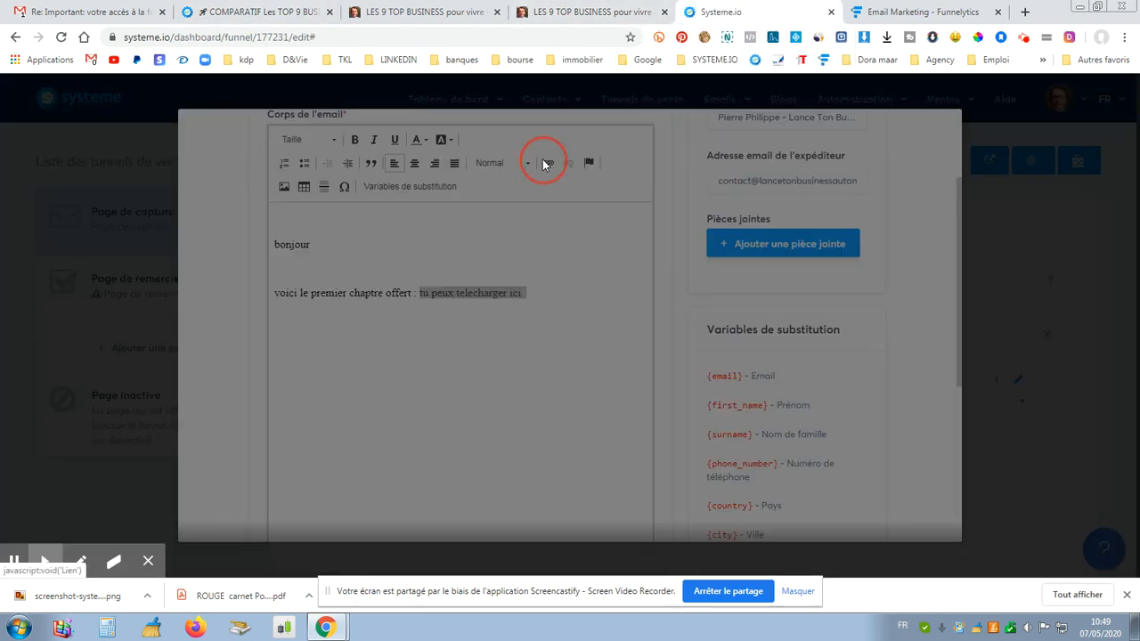
{"action": "right_click", "coordinate": [527, 372]}
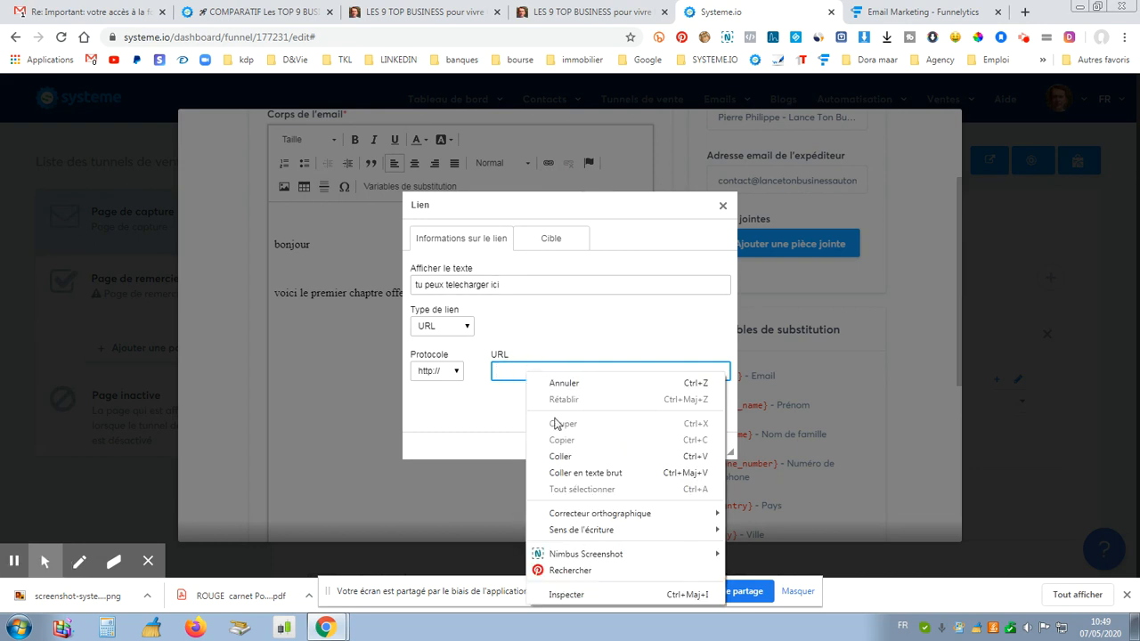
{"action": "left_click", "coordinate": [570, 453]}
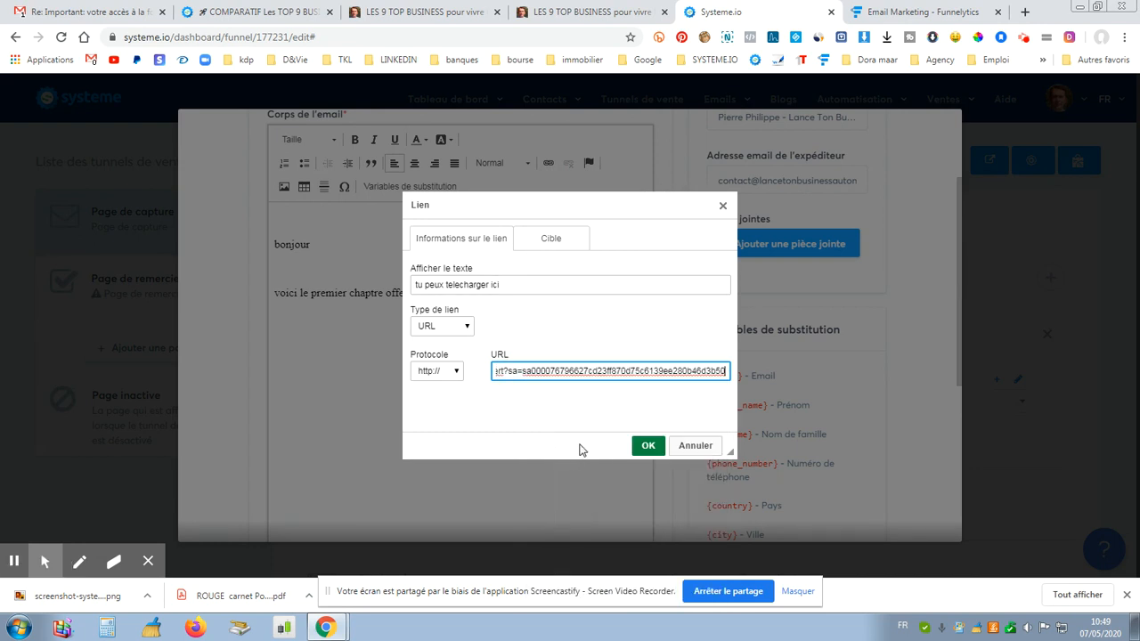
{"action": "left_click", "coordinate": [649, 446]}
Step: Insert the {first_name} substitution variable after "bonjour" in the email body
{"action": "scroll", "coordinate": [595, 350], "scroll_direction": "down", "scroll_amount": 4}
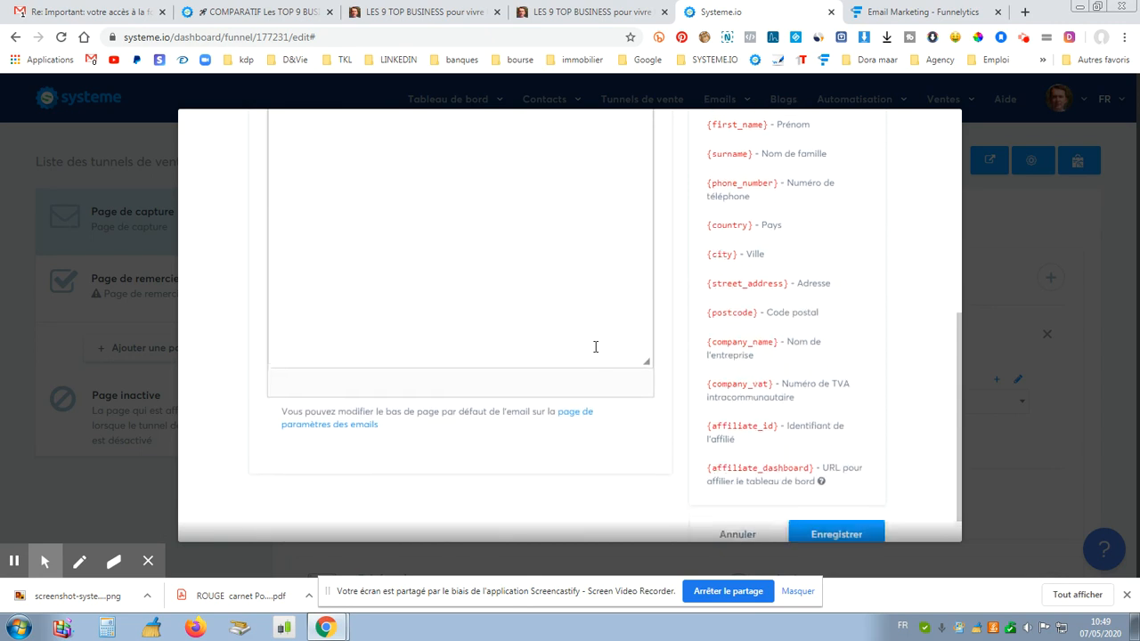
{"action": "scroll", "coordinate": [802, 335], "scroll_direction": "up", "scroll_amount": 3}
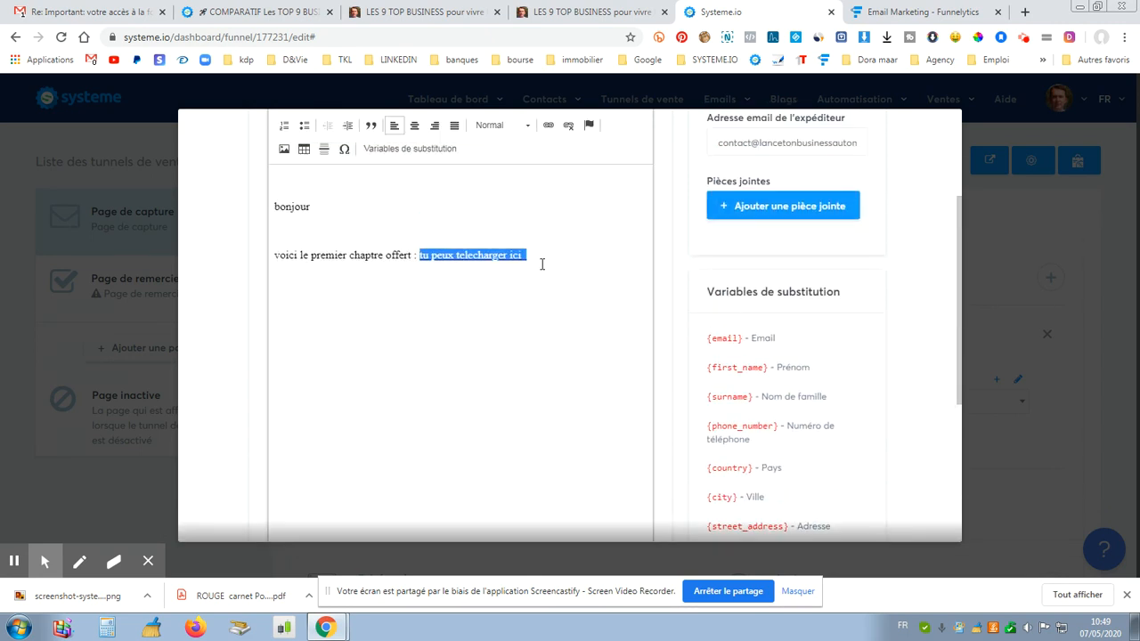
{"action": "left_click_drag", "start_coordinate": [768, 368], "coordinate": [721, 368]}
{"action": "right_click", "coordinate": [724, 369]}
{"action": "left_click", "coordinate": [753, 380]}
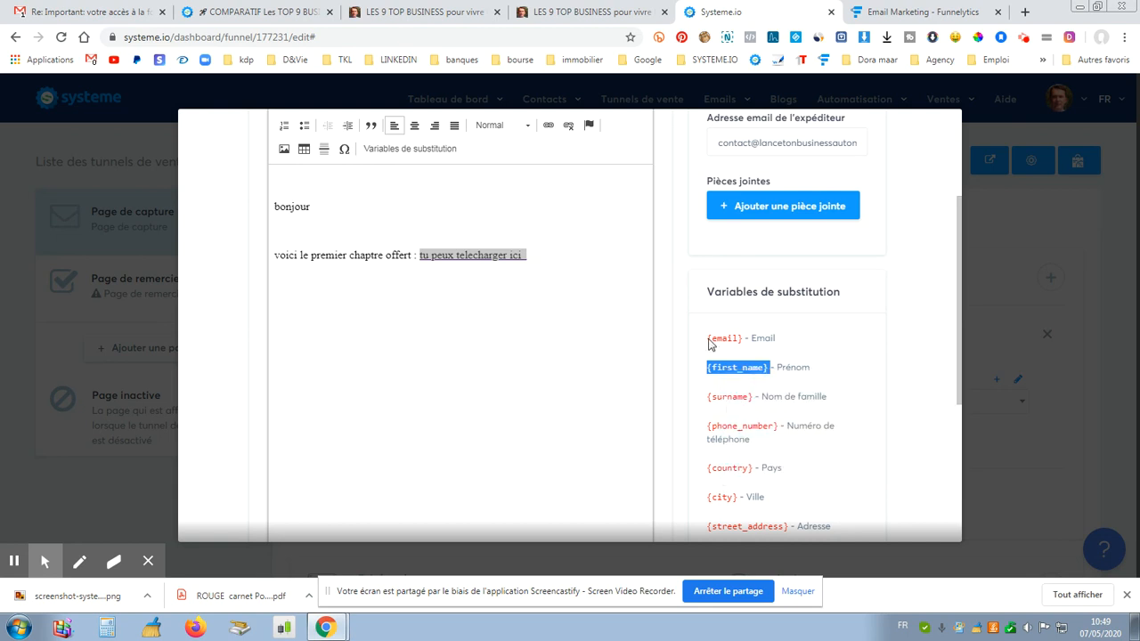
{"action": "left_click", "coordinate": [346, 207]}
{"action": "left_click", "coordinate": [344, 206]}
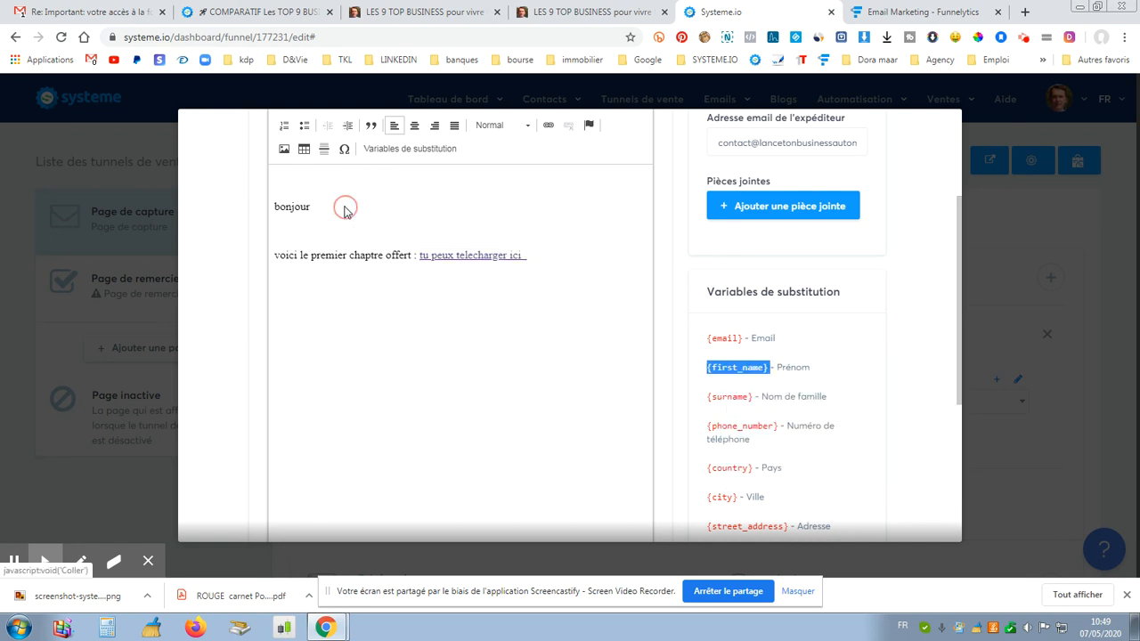
{"action": "left_click", "coordinate": [328, 206]}
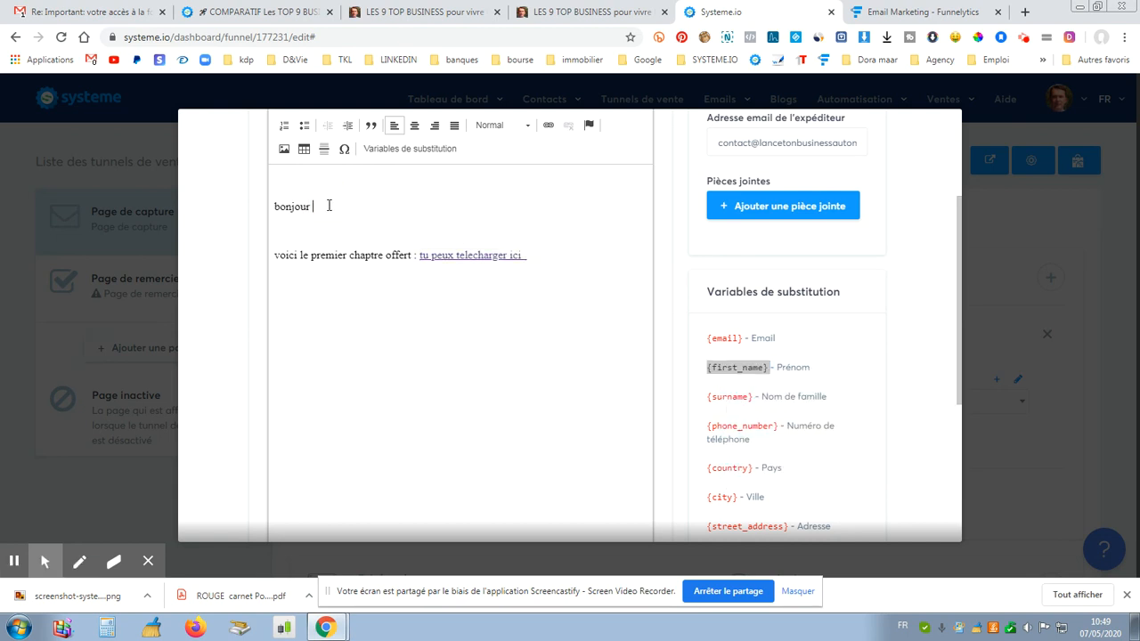
{"action": "key", "text": "ctrl+v"}
Step: Add the lines "merci" and ".." below the download link and save the email
{"action": "left_click", "coordinate": [541, 249]}
{"action": "type", "text": "mer"}
{"action": "scroll", "coordinate": [506, 276], "scroll_direction": "up", "scroll_amount": 2}
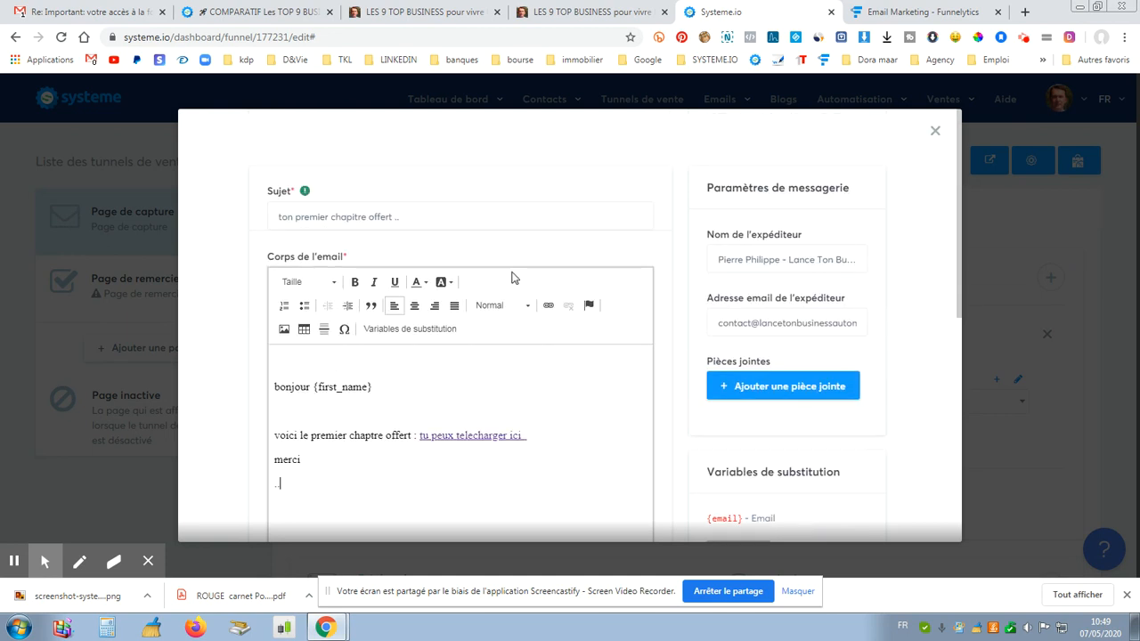
{"action": "scroll", "coordinate": [579, 267], "scroll_direction": "down", "scroll_amount": 5}
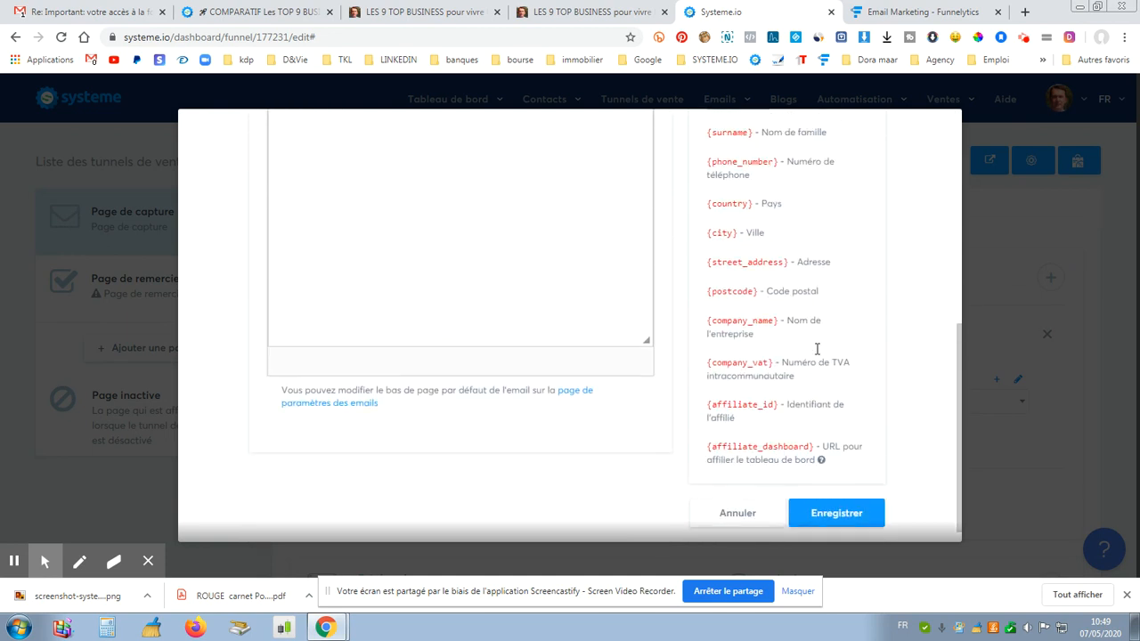
{"action": "left_click", "coordinate": [857, 490]}
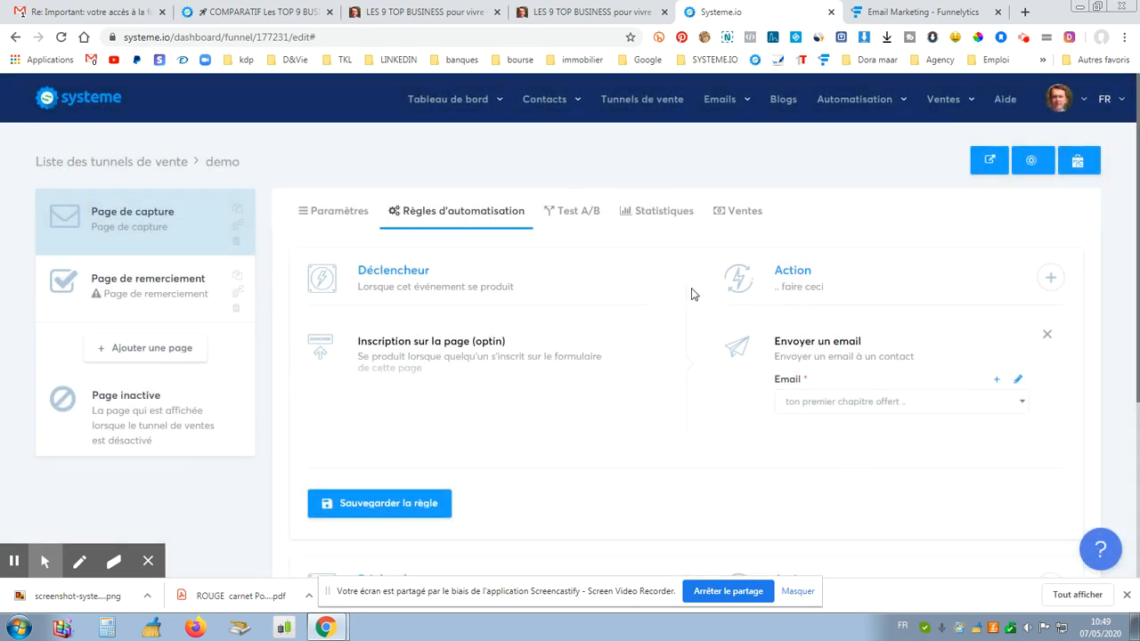
Step: Examine which further actions, such as tags or campaign subscription, can be added to the opt-in rule
{"action": "scroll", "coordinate": [903, 400], "scroll_direction": "down", "scroll_amount": 1}
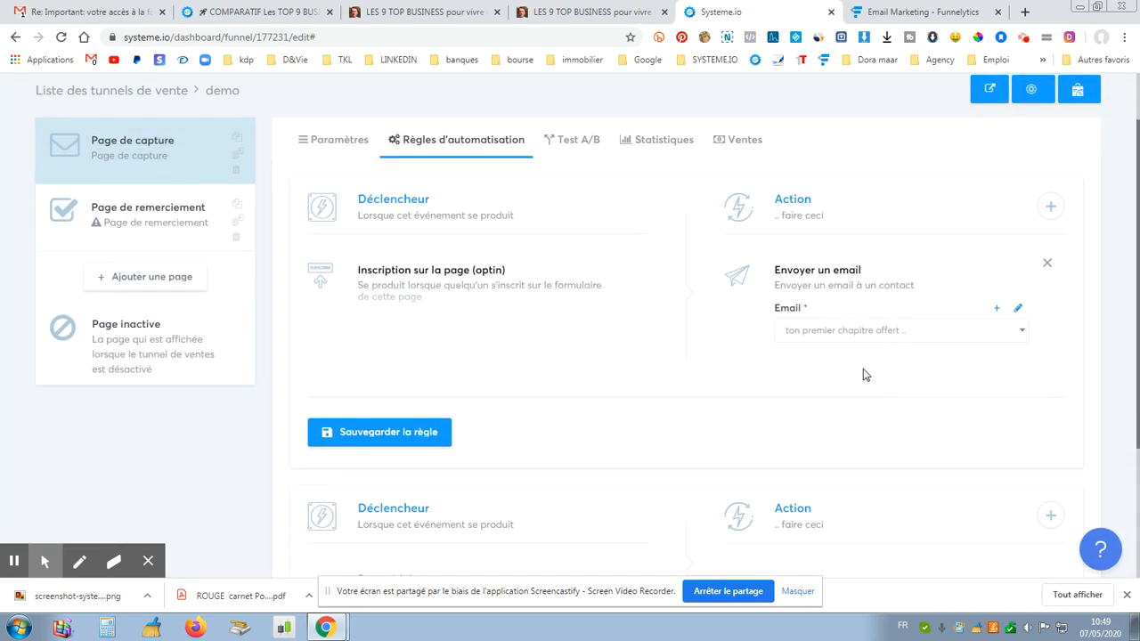
{"action": "left_click", "coordinate": [1050, 206]}
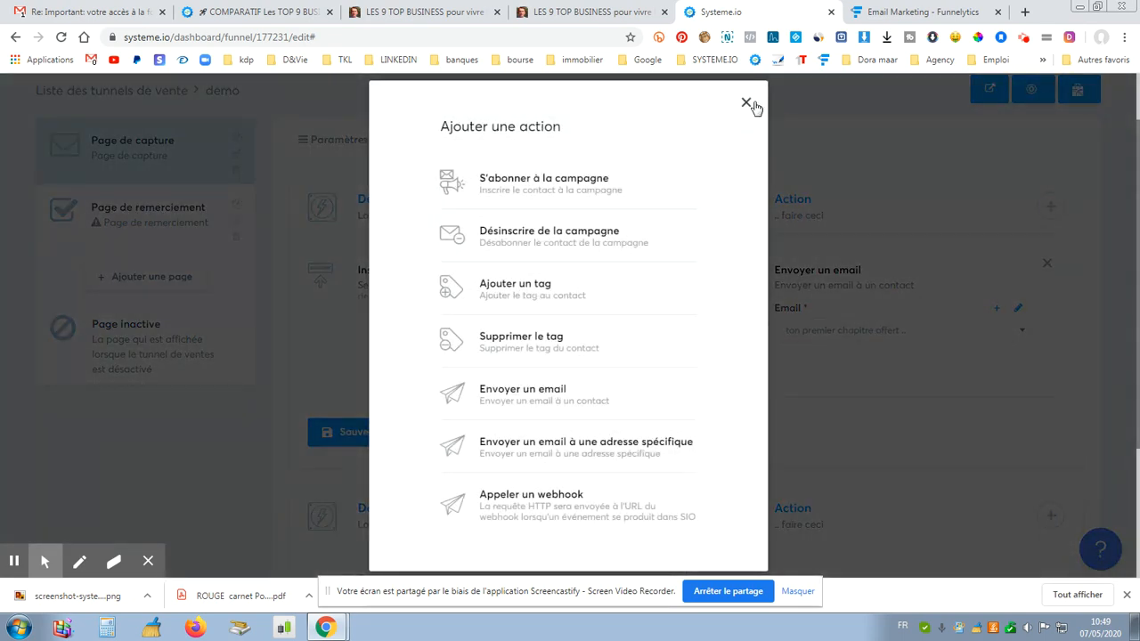
{"action": "left_click", "coordinate": [749, 103]}
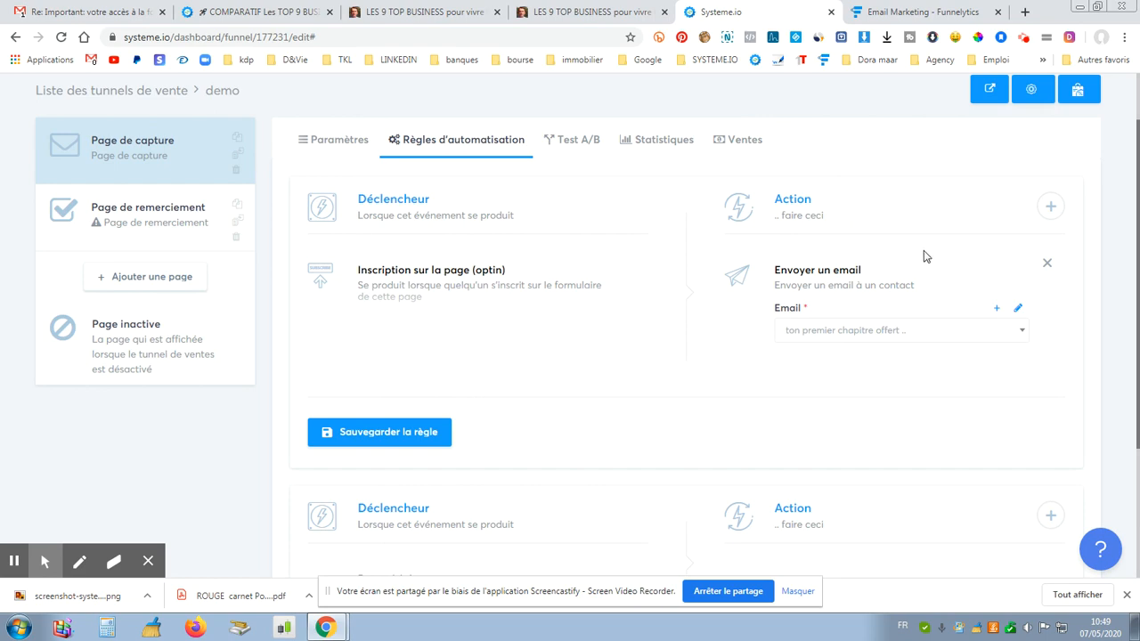
{"action": "left_click", "coordinate": [1052, 206]}
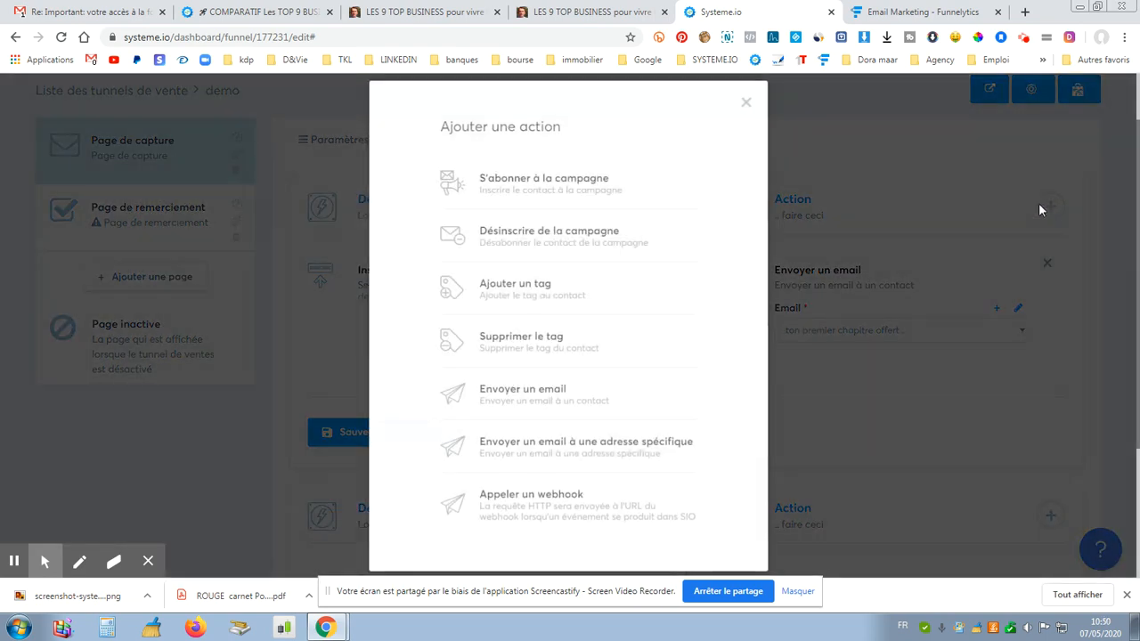
{"action": "left_click", "coordinate": [746, 101]}
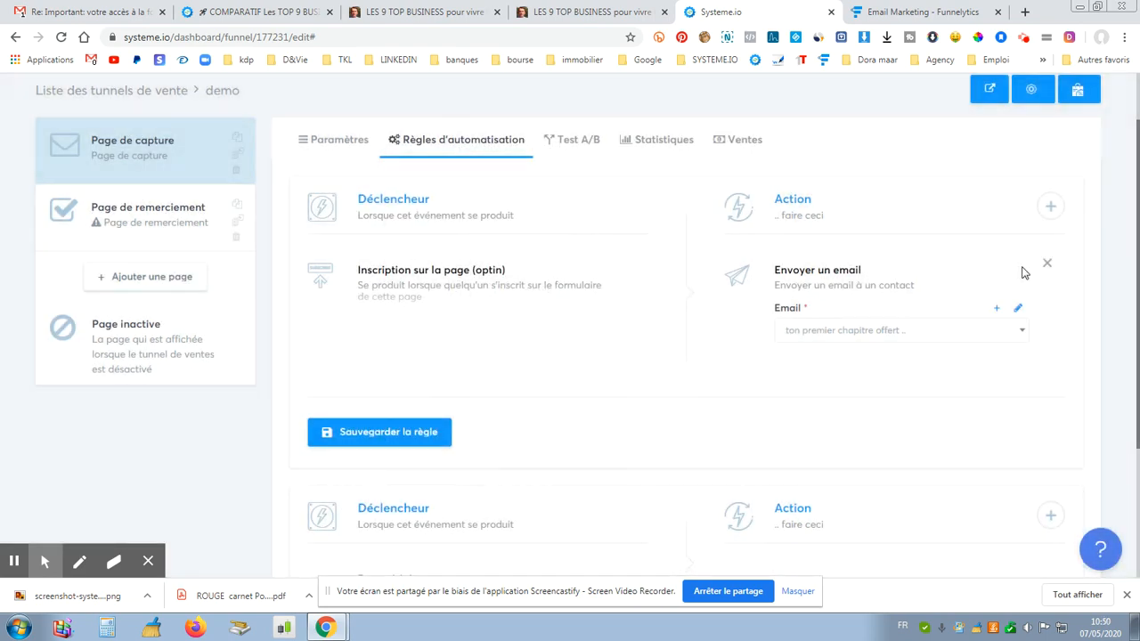
{"action": "left_click", "coordinate": [1051, 206]}
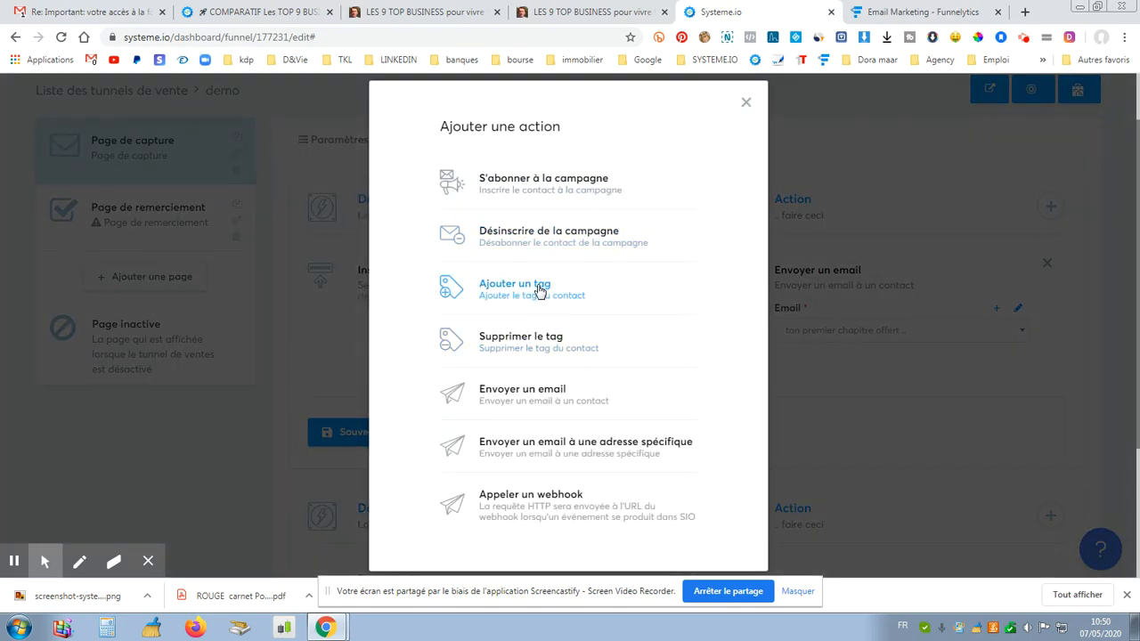
{"action": "left_click", "coordinate": [900, 390]}
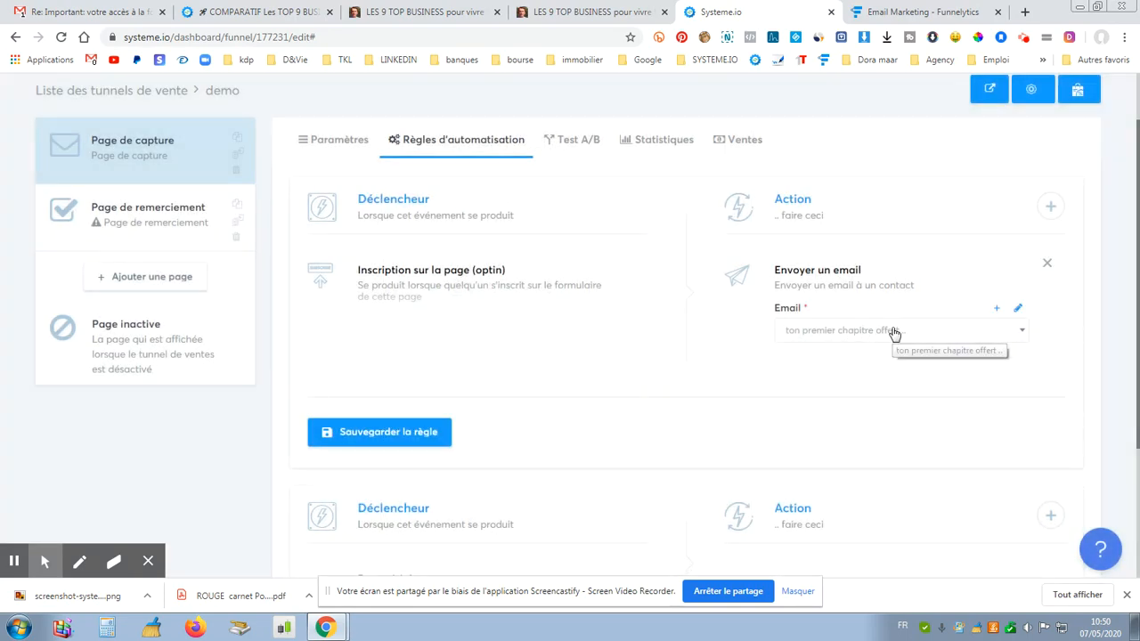
Step: Save the automation rule that sends the email on opt-in
{"action": "left_click", "coordinate": [422, 436]}
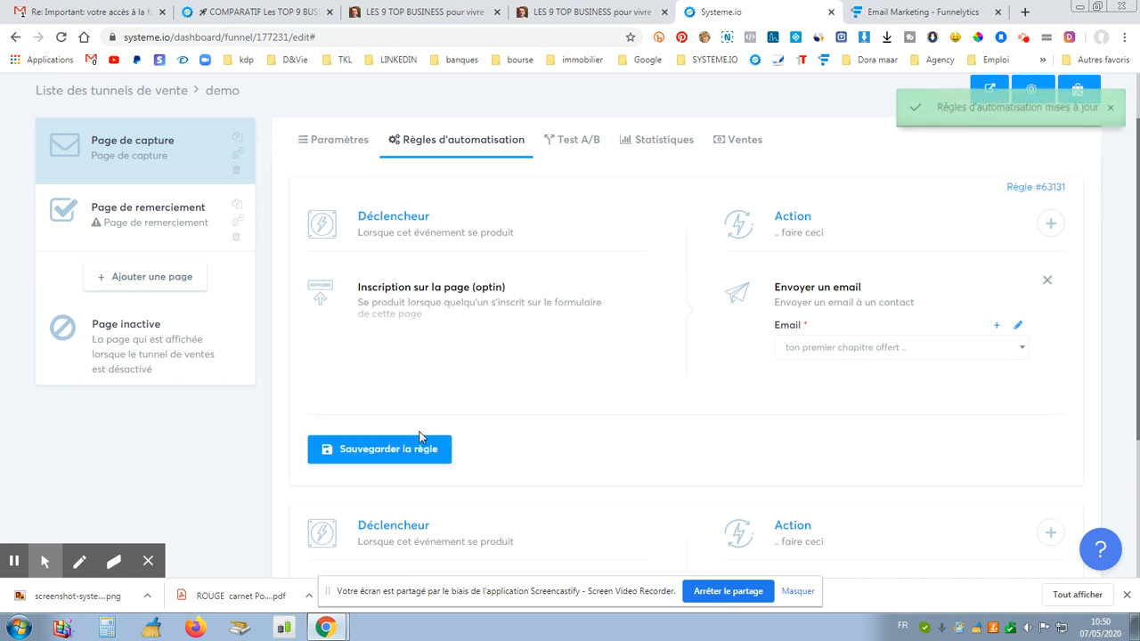
Step: Open the capture page in the page editor and review its headline, book image and opt-in form
{"action": "left_click", "coordinate": [336, 150]}
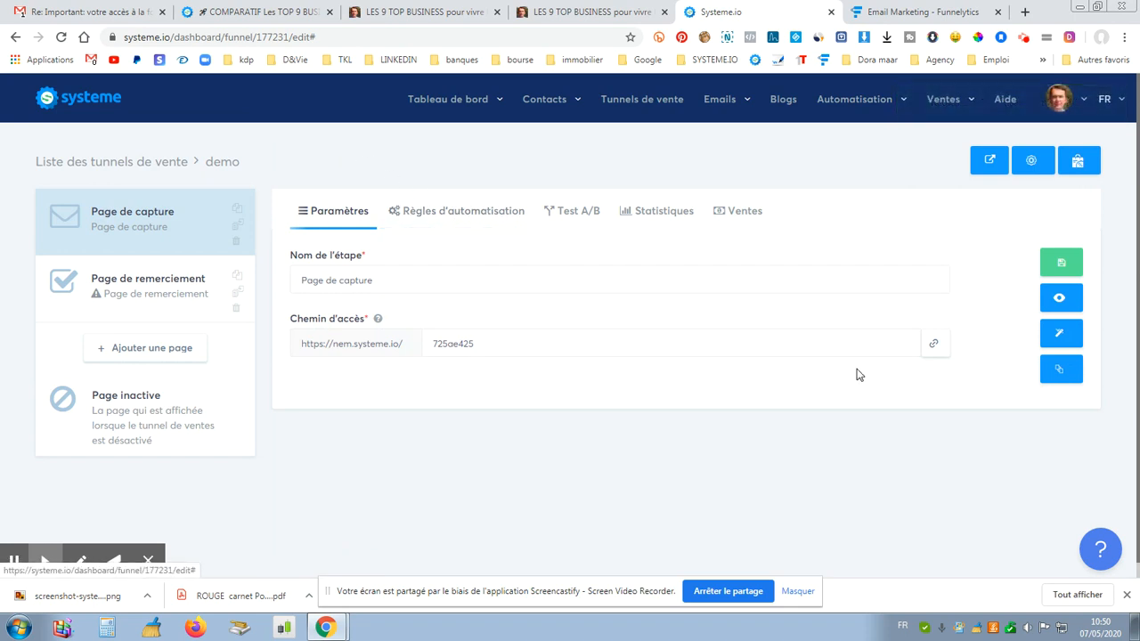
{"action": "left_click", "coordinate": [1062, 334]}
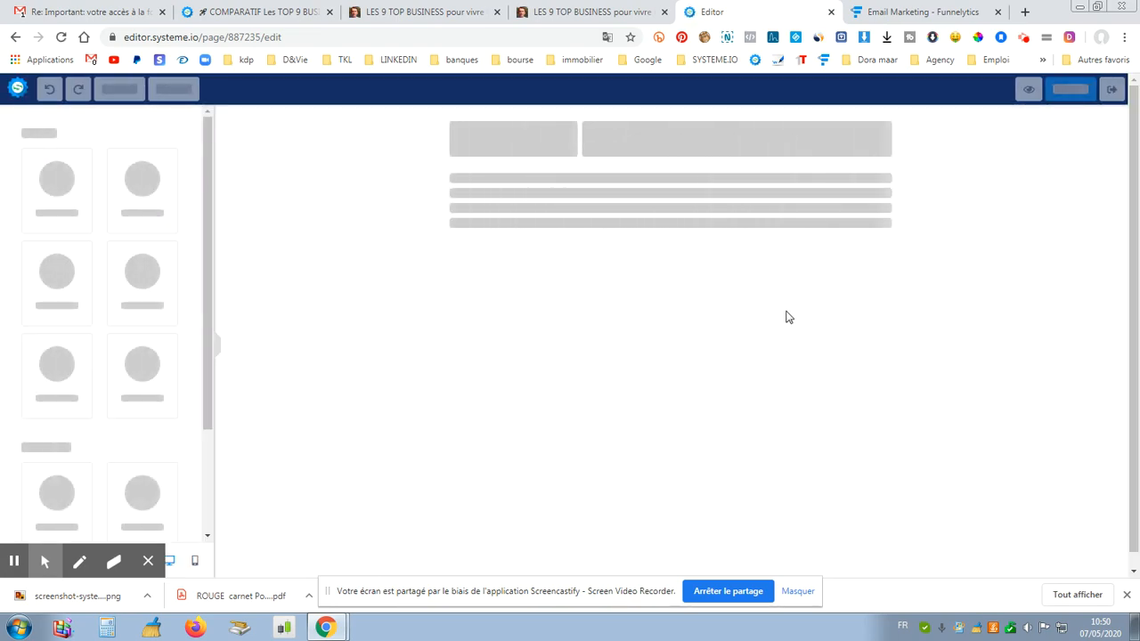
{"action": "scroll", "coordinate": [461, 282], "scroll_direction": "down", "scroll_amount": 3}
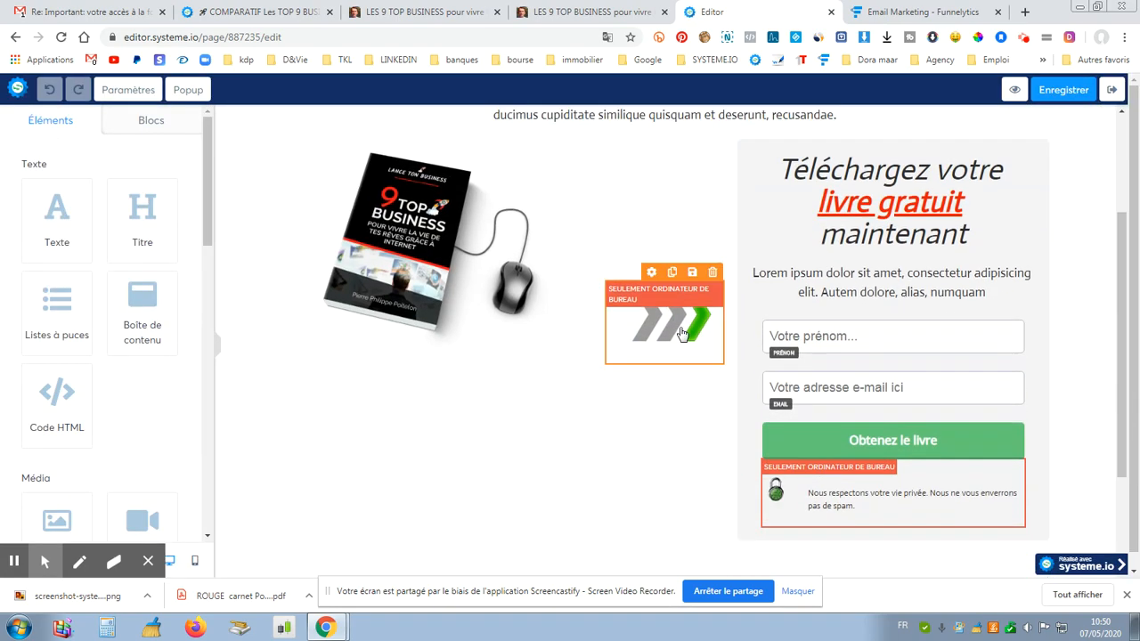
{"action": "scroll", "coordinate": [649, 198], "scroll_direction": "up", "scroll_amount": 2}
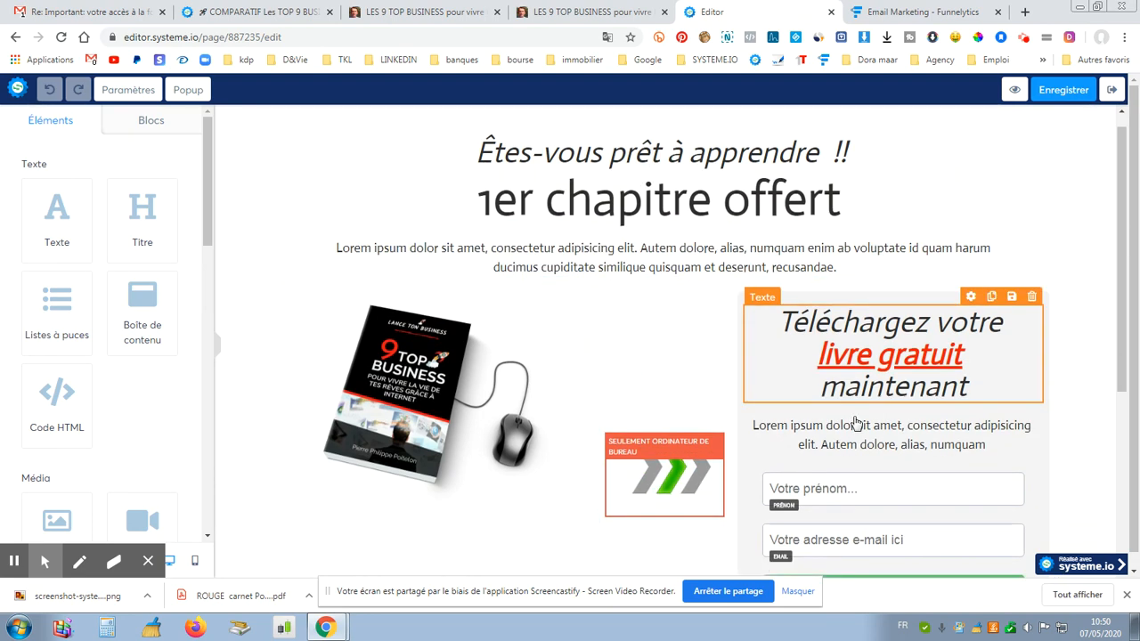
{"action": "scroll", "coordinate": [764, 328], "scroll_direction": "down", "scroll_amount": 4}
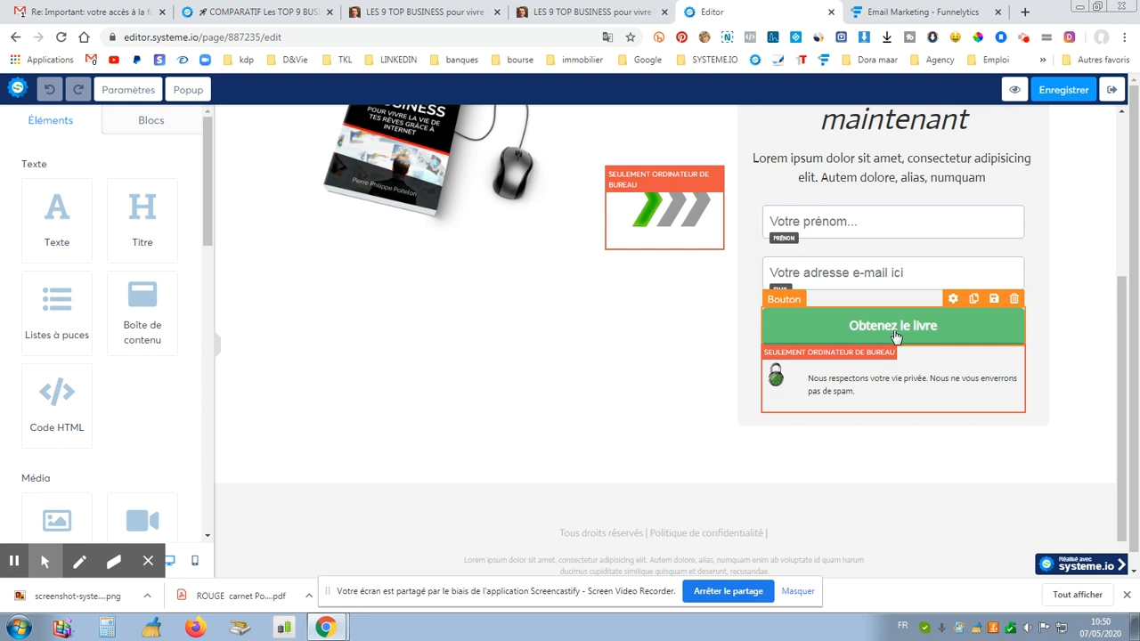
Step: Set the "Obtenez le livre" button to redirect subscribers to the next funnel step, then save the page and exit the editor
{"action": "left_click", "coordinate": [953, 299]}
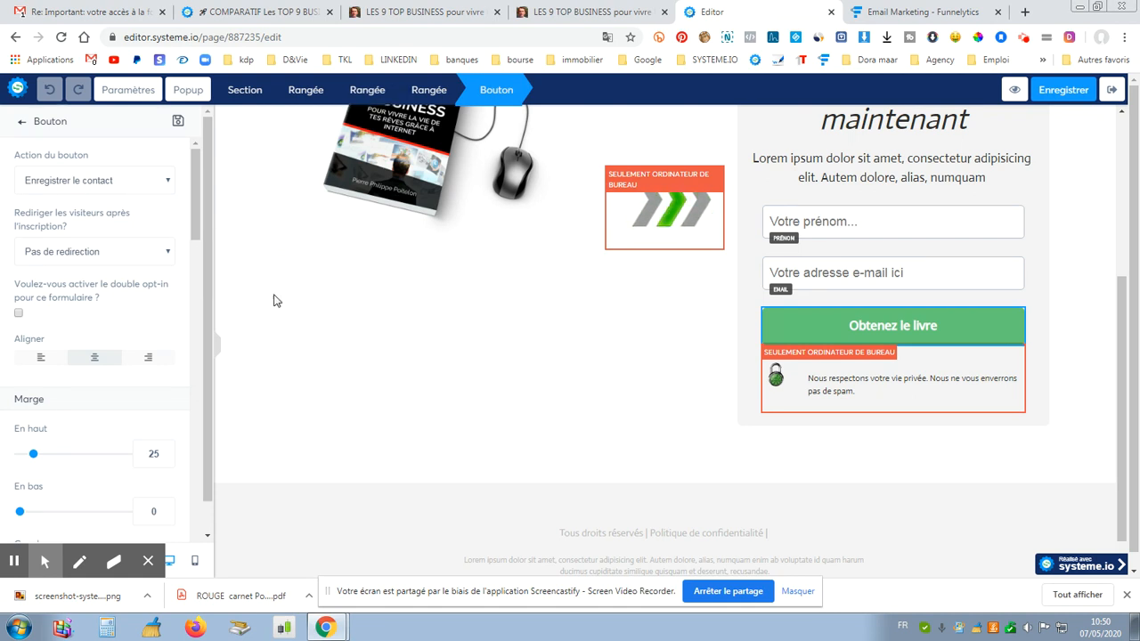
{"action": "left_click", "coordinate": [169, 256]}
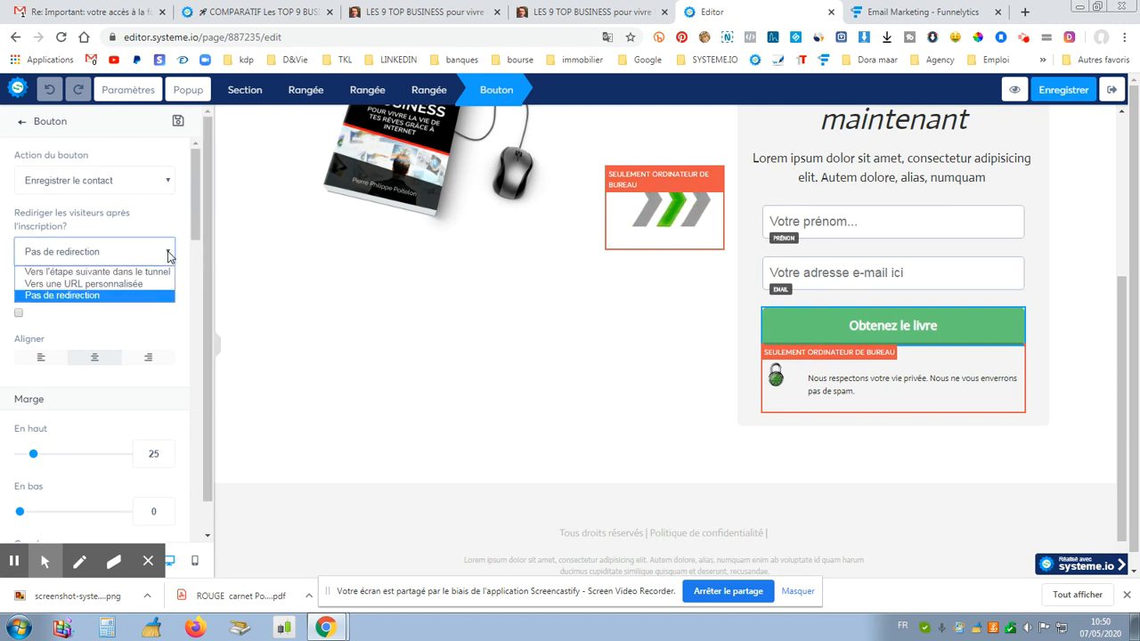
{"action": "left_click", "coordinate": [169, 253]}
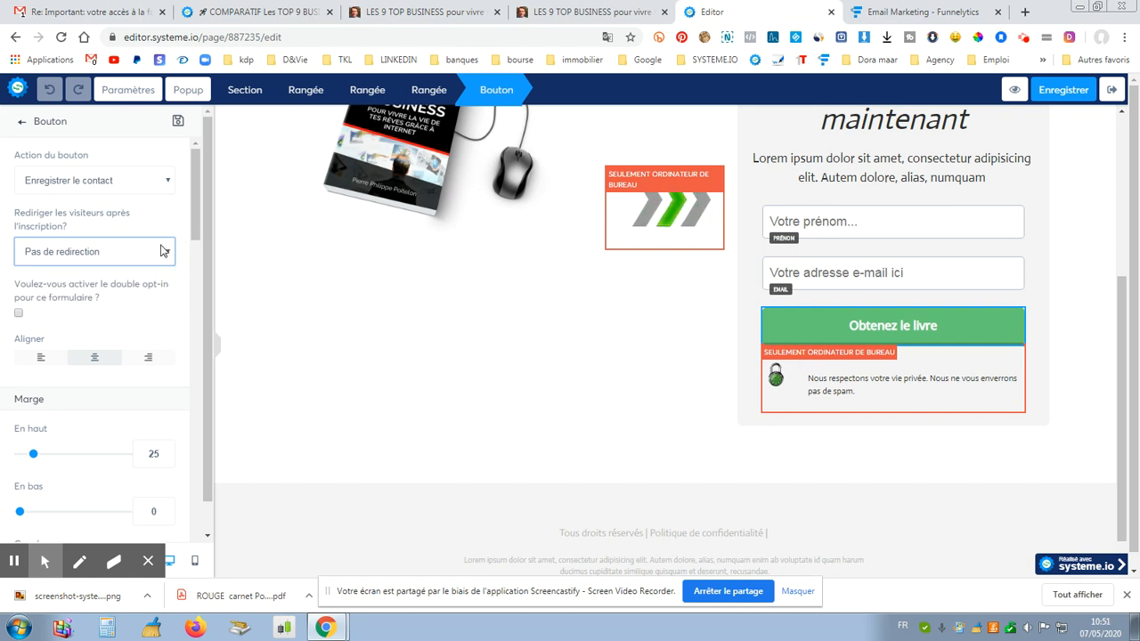
{"action": "left_click", "coordinate": [164, 251]}
{"action": "left_click", "coordinate": [157, 272]}
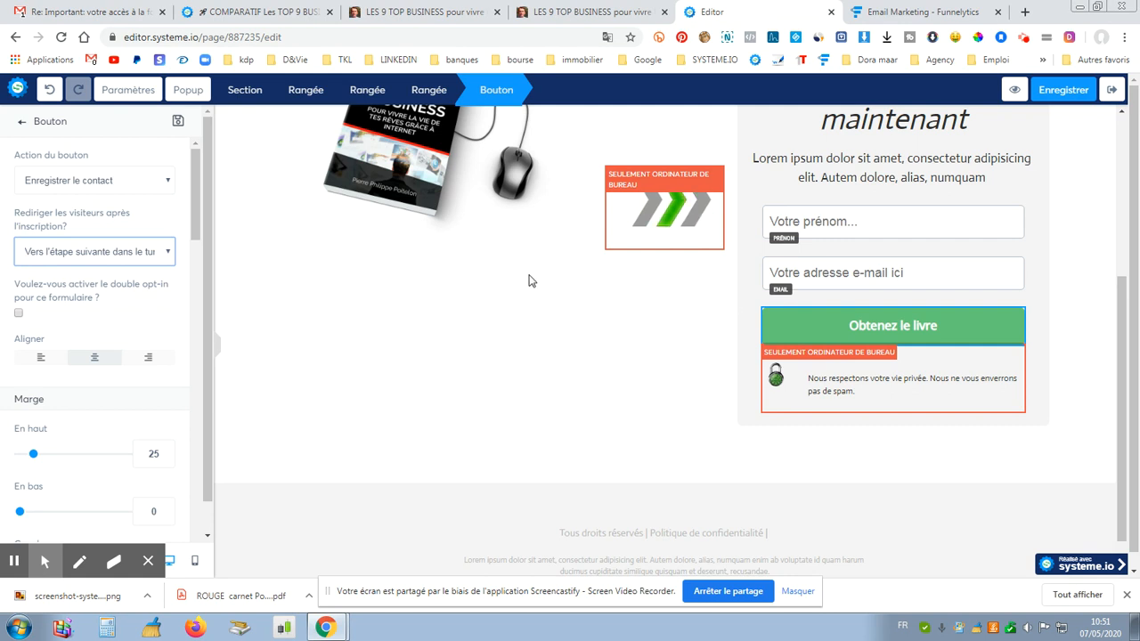
{"action": "left_click", "coordinate": [1080, 90]}
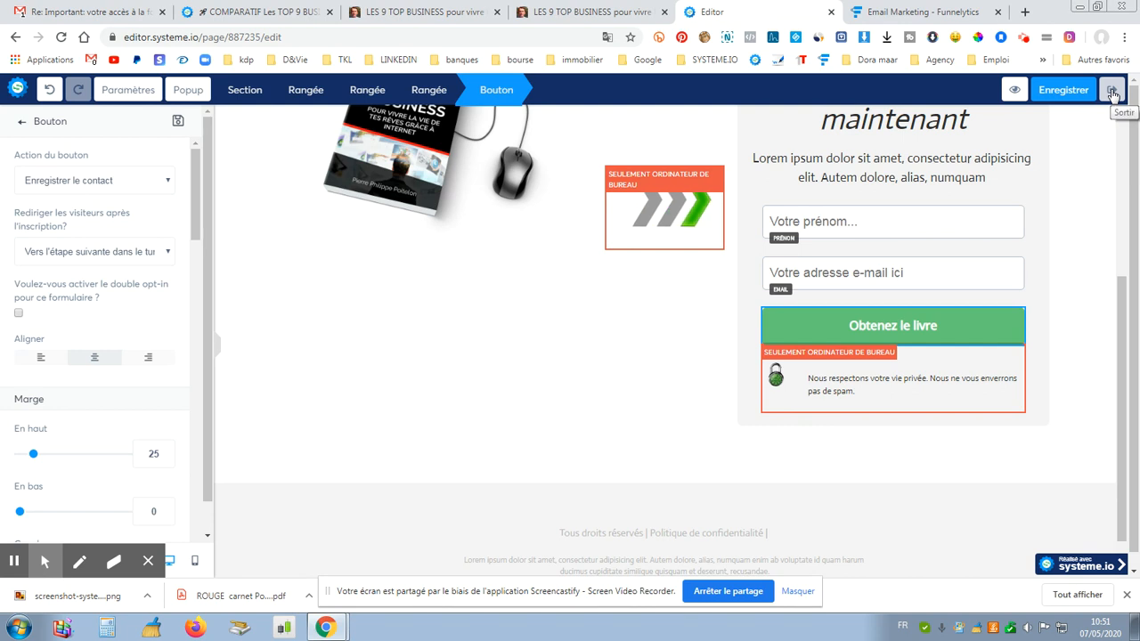
{"action": "left_click", "coordinate": [1113, 92]}
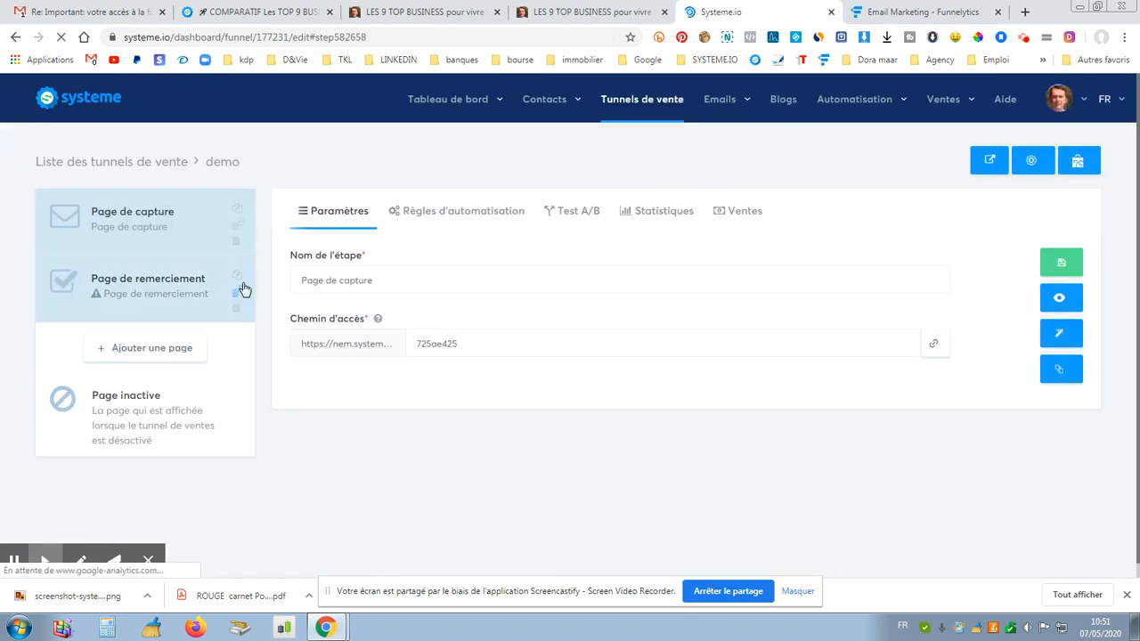
Step: Apply the blue "Merci pour votre inscription !" download template to the thank-you page and open it for editing
{"action": "left_click", "coordinate": [168, 281]}
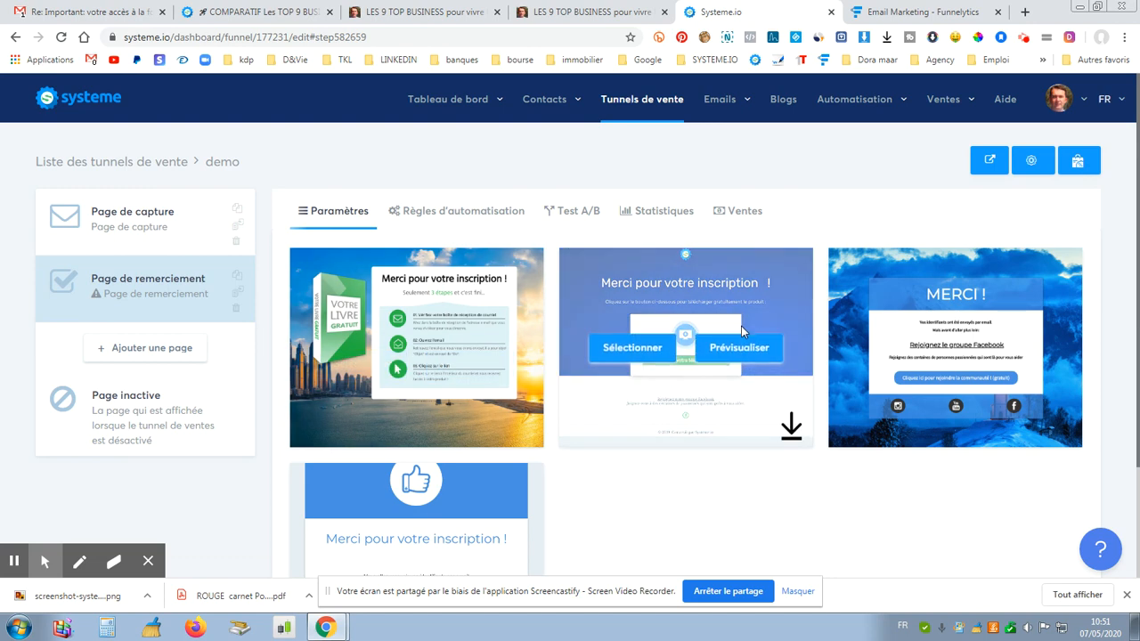
{"action": "left_click", "coordinate": [621, 348]}
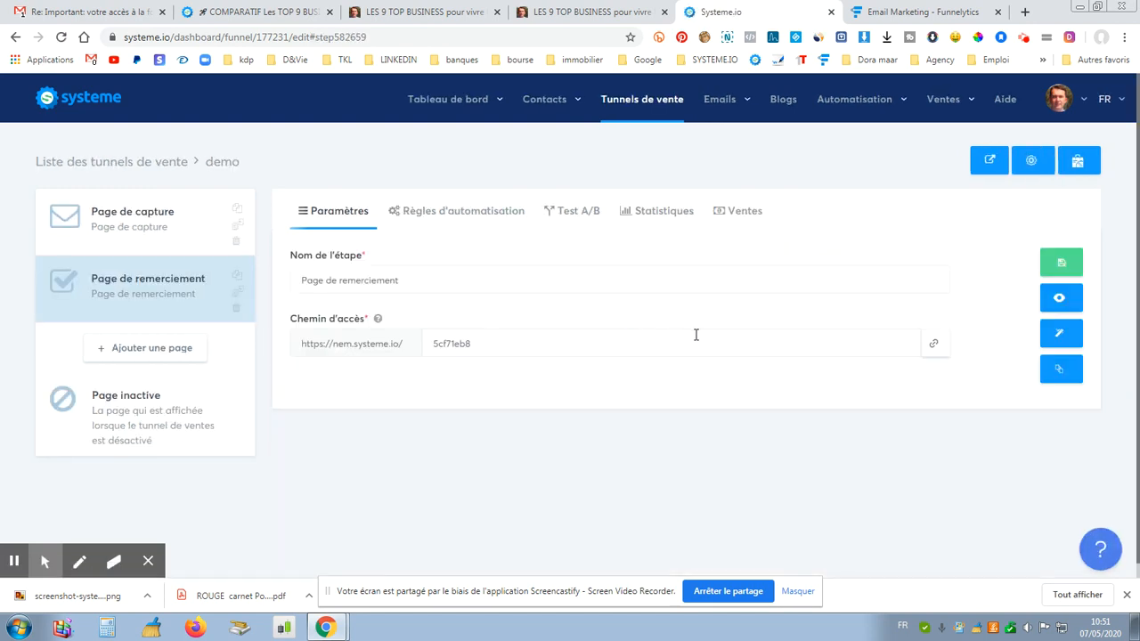
{"action": "left_click", "coordinate": [1072, 333]}
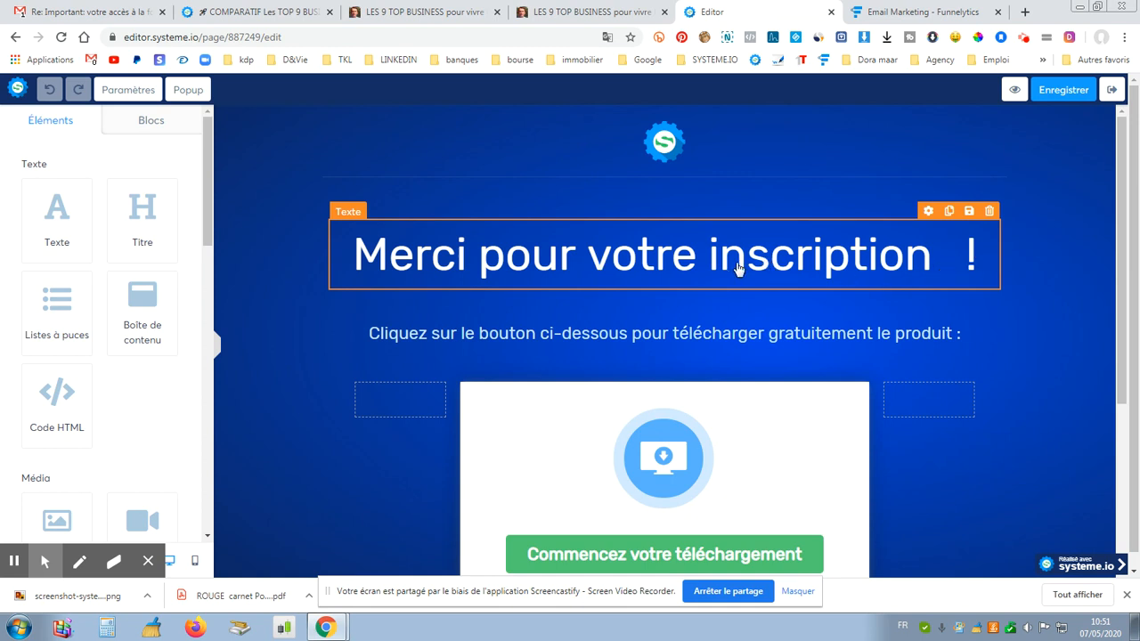
Step: Delete the "Cliquez sur le bouton ci-dessous pour télécharger gratuitement le produit" text from the thank-you page
{"action": "scroll", "coordinate": [944, 303], "scroll_direction": "down", "scroll_amount": 2}
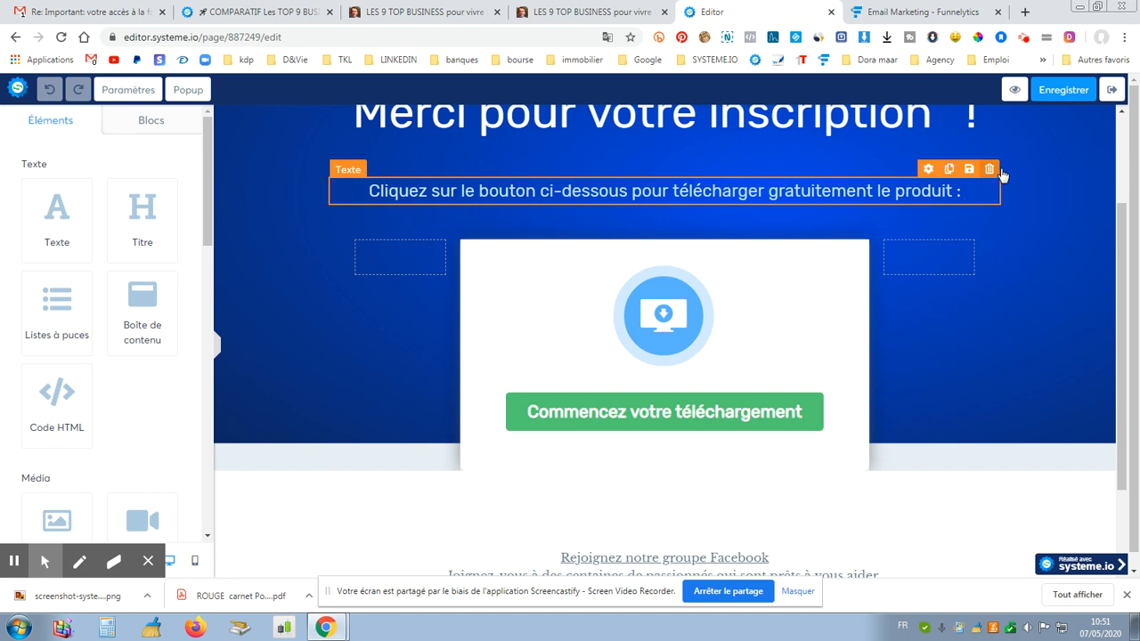
{"action": "left_click", "coordinate": [989, 169]}
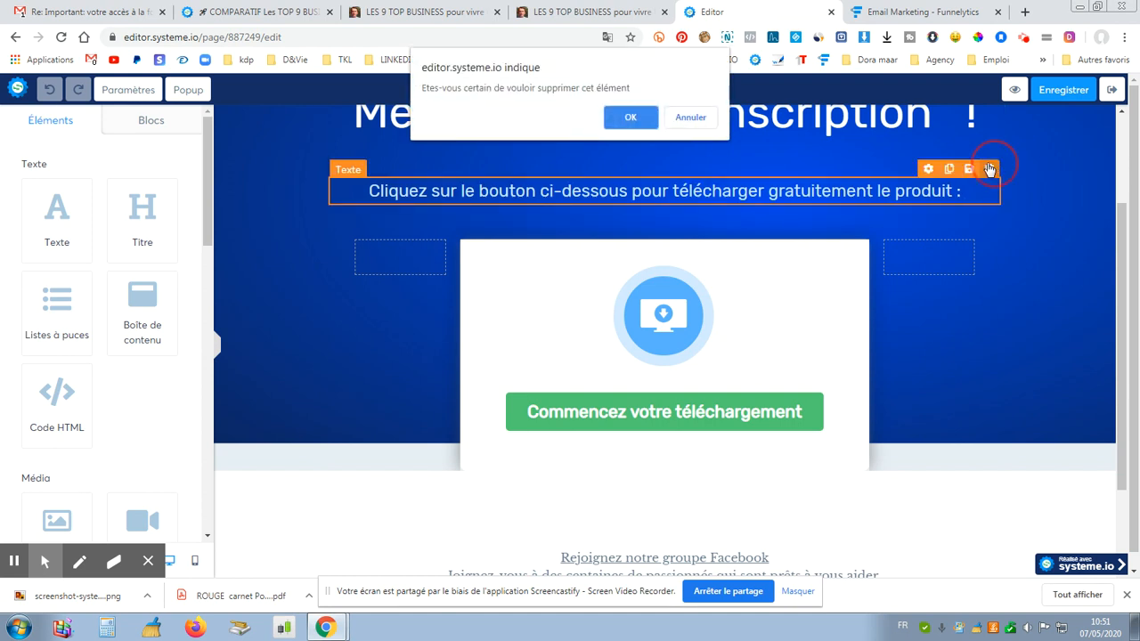
{"action": "left_click", "coordinate": [630, 118]}
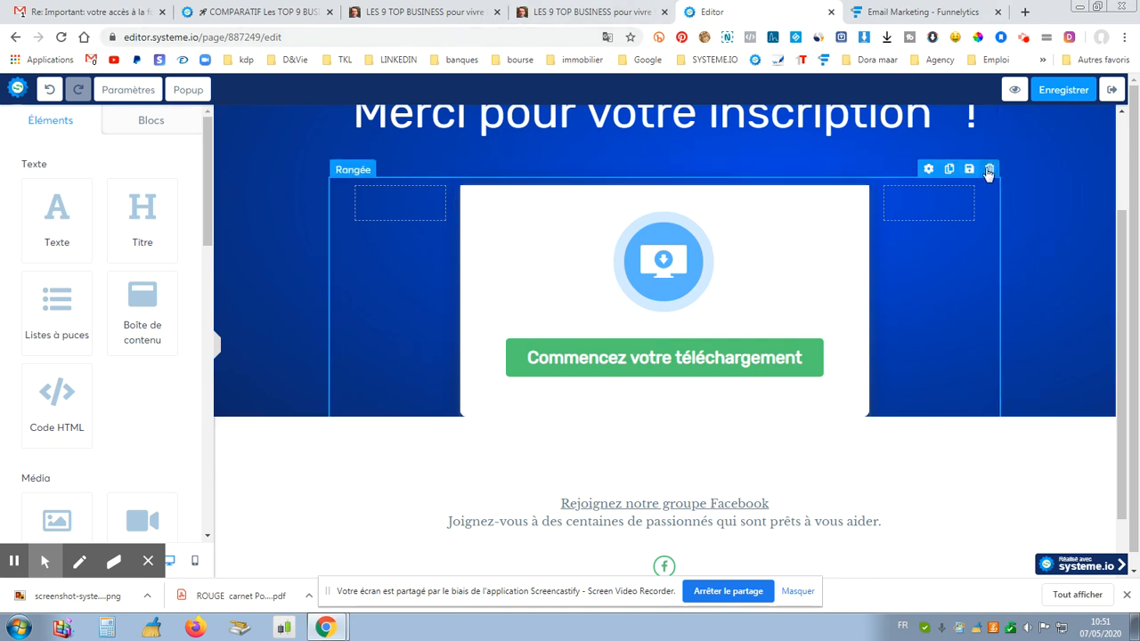
Step: Switch to the marketplace browser tab and go from there to the account's affiliate dashboard
{"action": "left_click", "coordinate": [265, 12]}
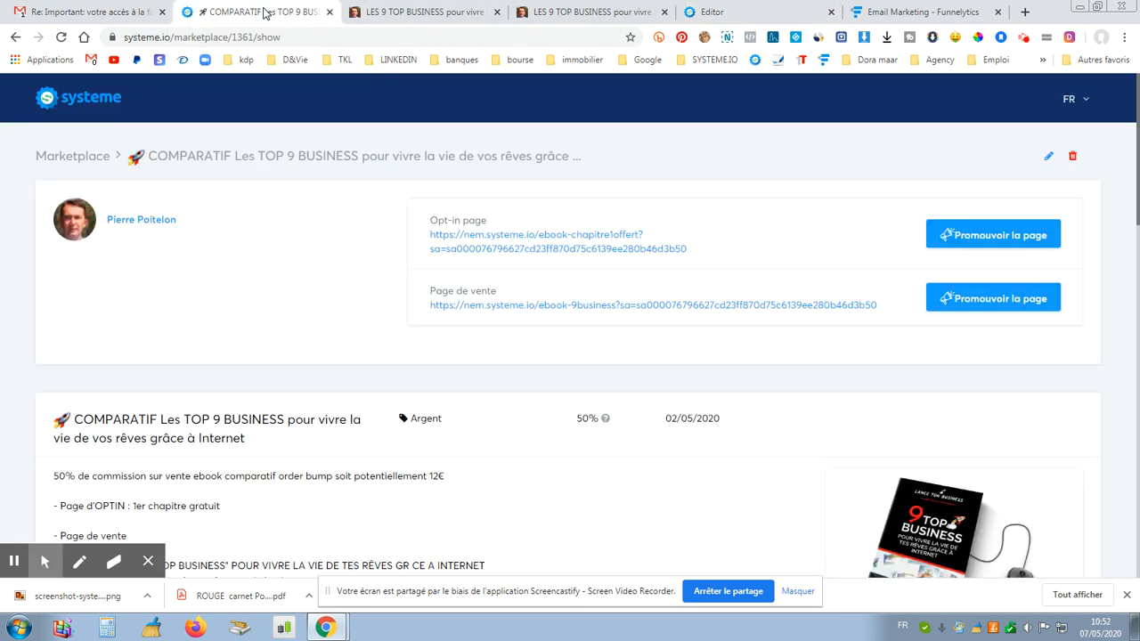
{"action": "left_click", "coordinate": [94, 156]}
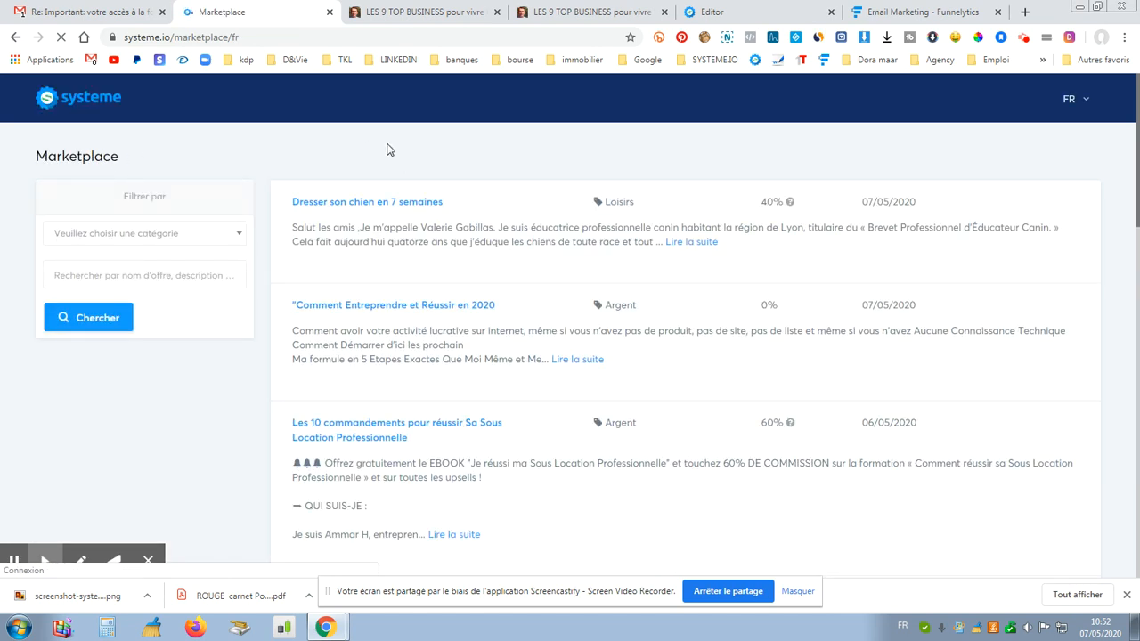
{"action": "left_click", "coordinate": [98, 104]}
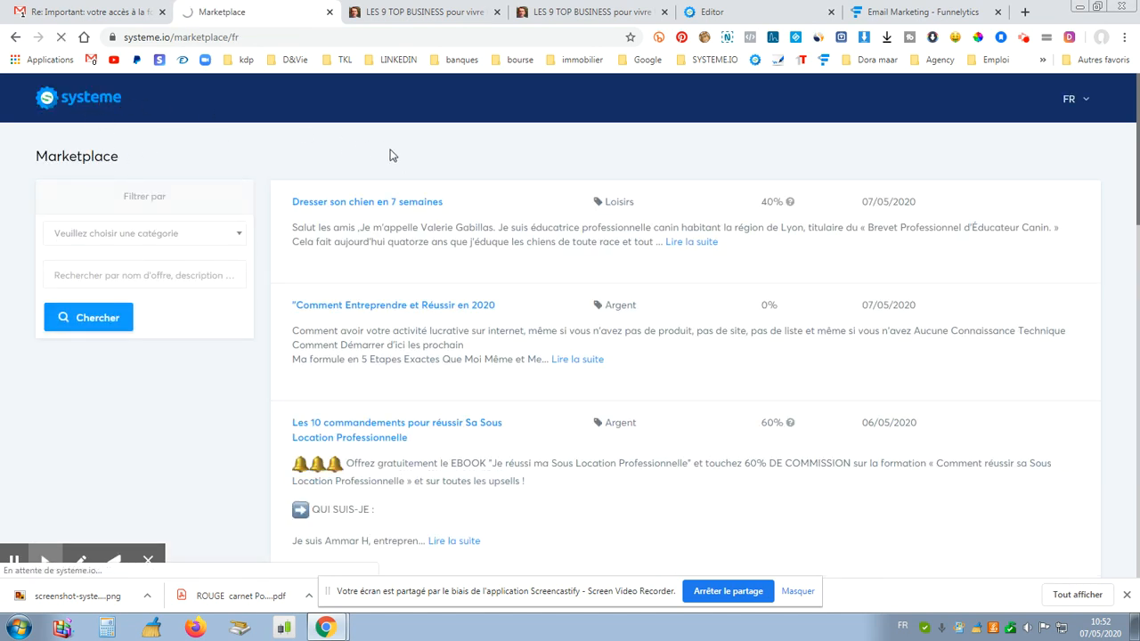
{"action": "mouse_move", "coordinate": [476, 101]}
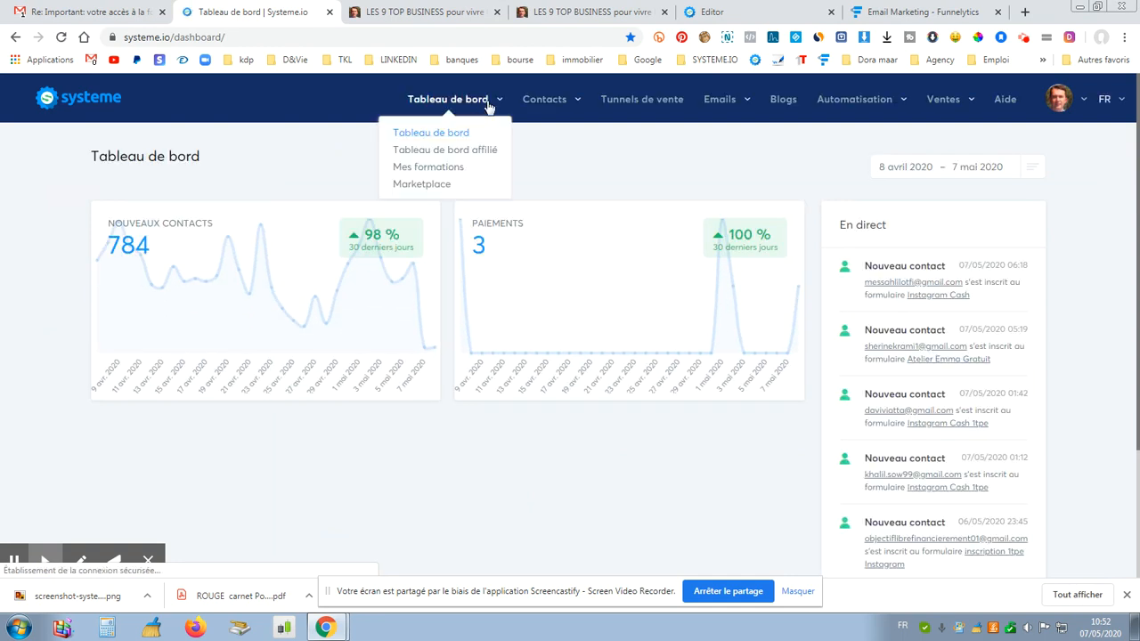
{"action": "left_click", "coordinate": [452, 153]}
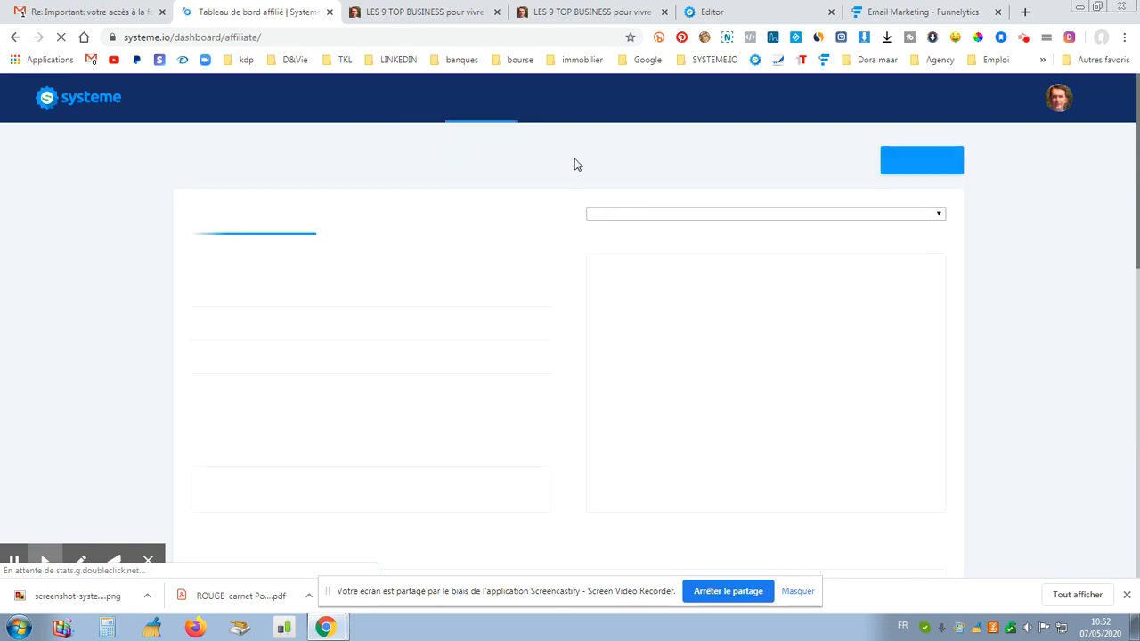
Step: Filter the affiliate dashboard to one vendor by searching the vendor list for "rom"
{"action": "left_click", "coordinate": [641, 221]}
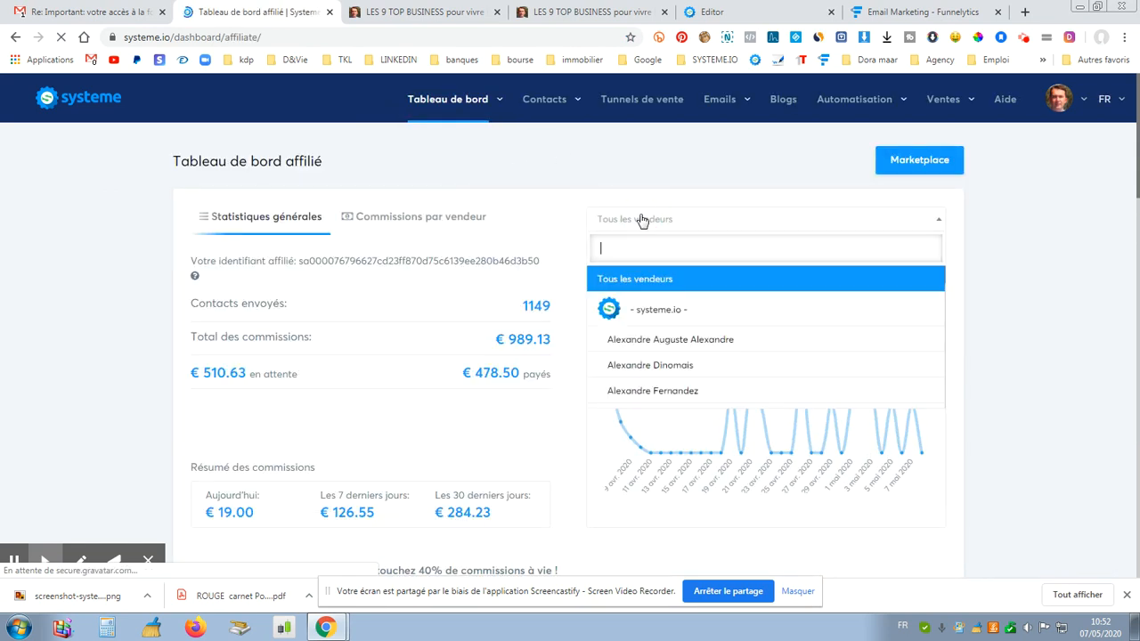
{"action": "type", "text": "rom"}
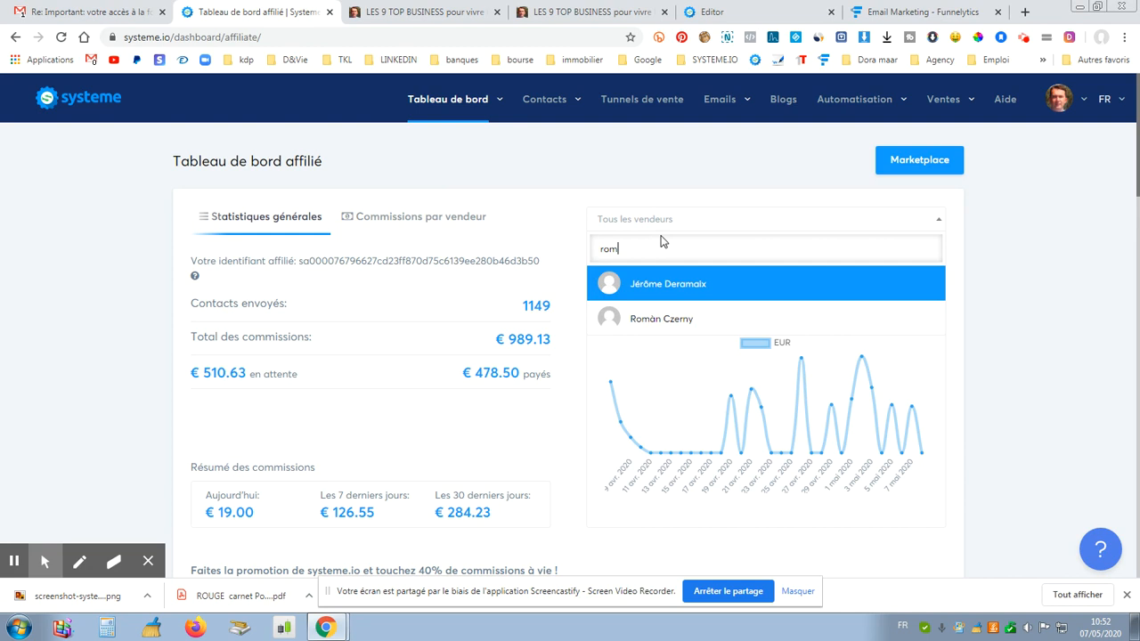
{"action": "left_click", "coordinate": [667, 320]}
{"action": "scroll", "coordinate": [614, 279], "scroll_direction": "down", "scroll_amount": 2}
{"action": "scroll", "coordinate": [529, 311], "scroll_direction": "up", "scroll_amount": 2}
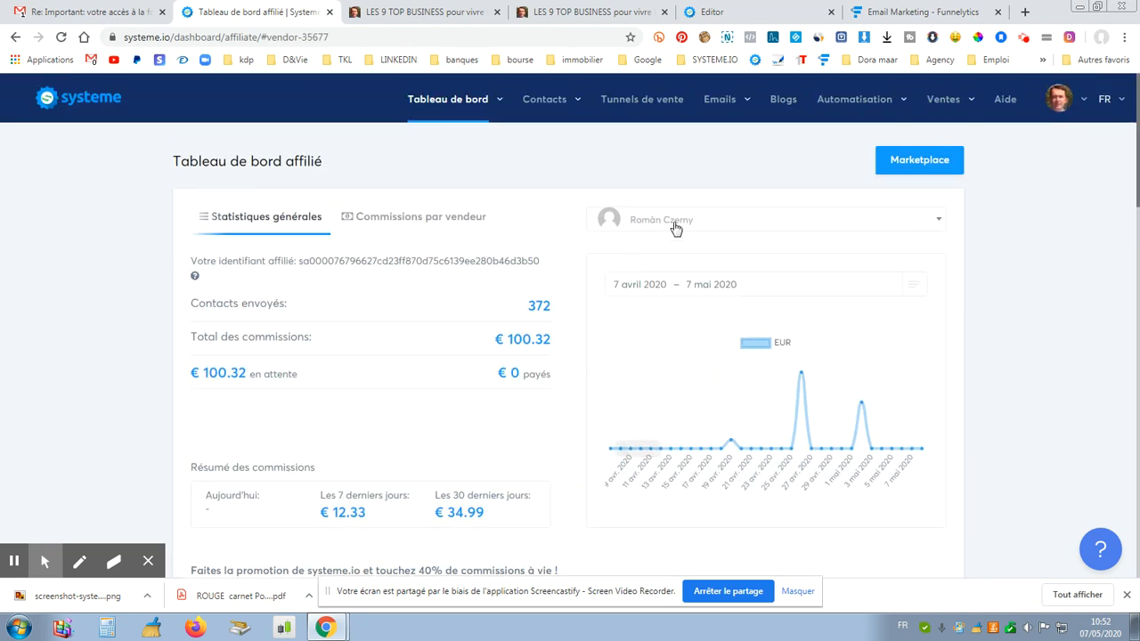
{"action": "left_click", "coordinate": [905, 223]}
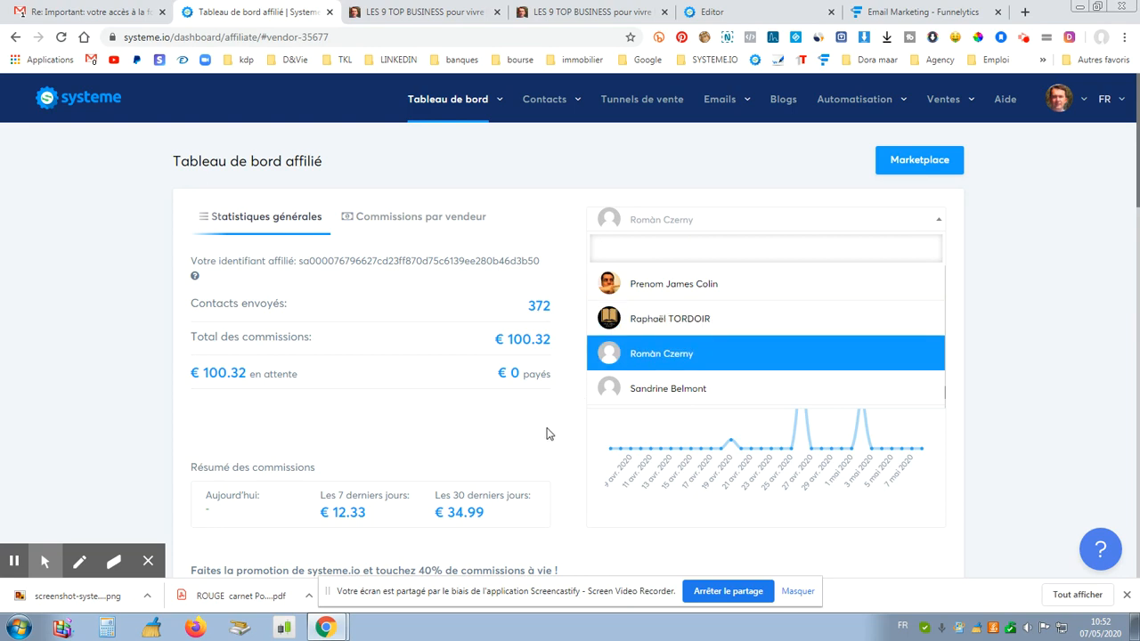
Step: Look through the vendor's marketplace offers and open the "Blog machine" offer
{"action": "scroll", "coordinate": [535, 428], "scroll_direction": "down", "scroll_amount": 5}
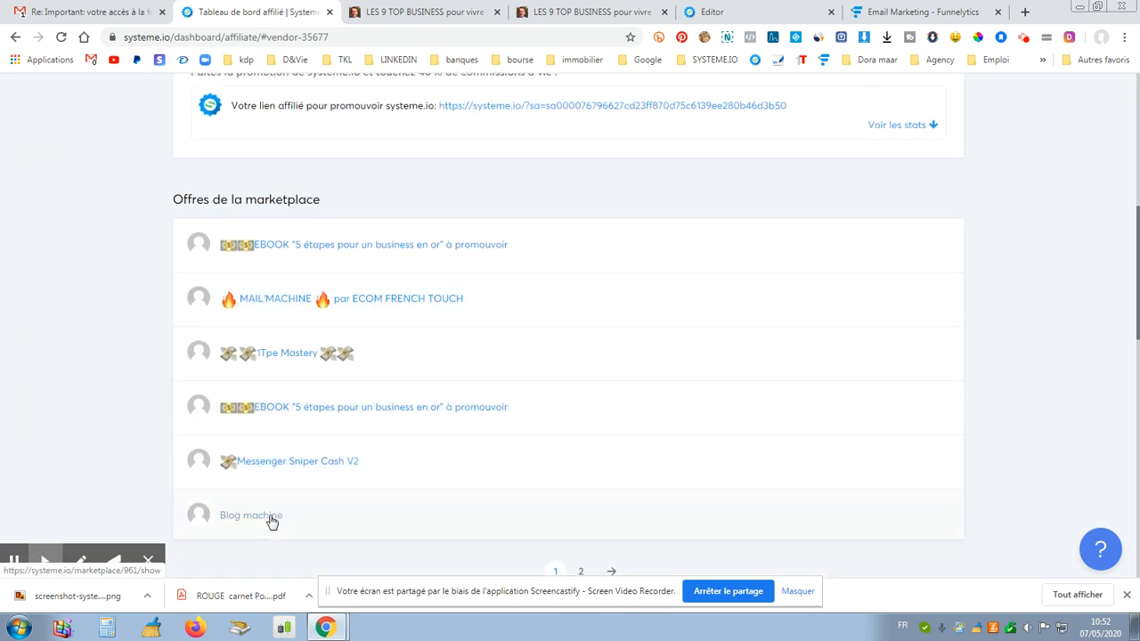
{"action": "scroll", "coordinate": [272, 522], "scroll_direction": "up", "scroll_amount": 6}
{"action": "scroll", "coordinate": [412, 374], "scroll_direction": "down", "scroll_amount": 4}
{"action": "scroll", "coordinate": [380, 392], "scroll_direction": "down", "scroll_amount": 2}
{"action": "left_click", "coordinate": [254, 447]}
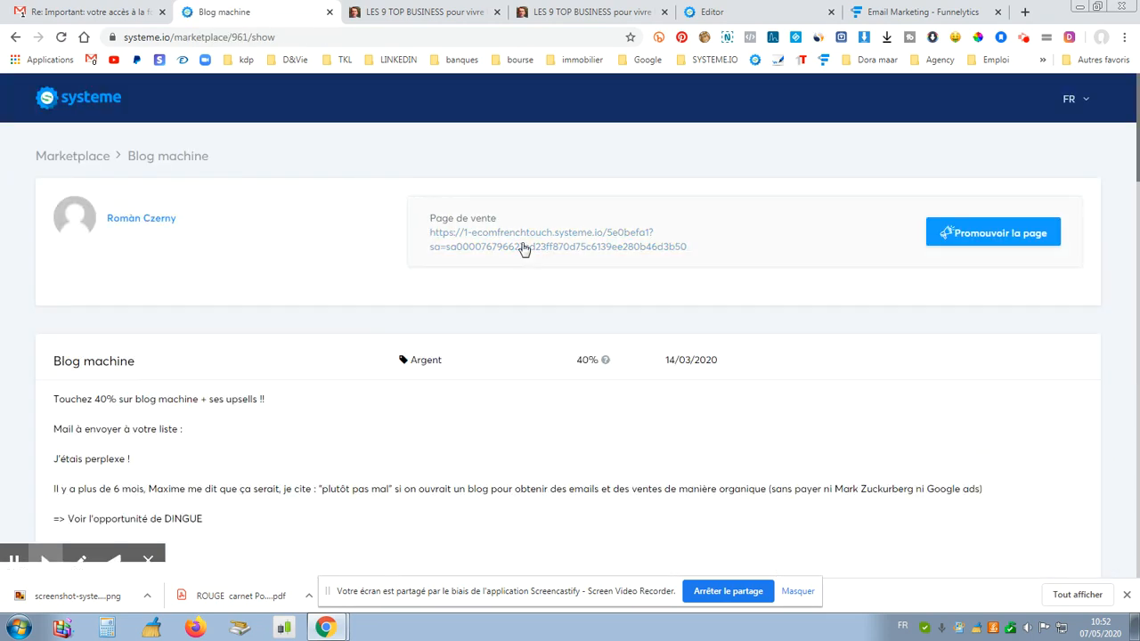
Step: Check the sales page of the Blog machine offer, close it and return to the affiliate dashboard
{"action": "left_click", "coordinate": [590, 236]}
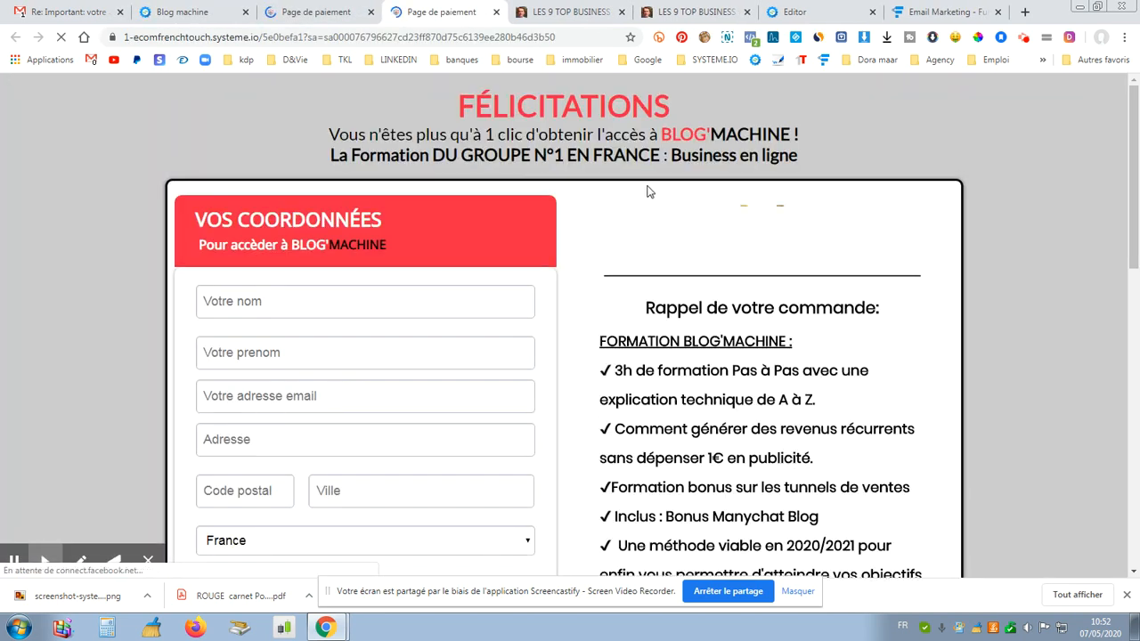
{"action": "left_click", "coordinate": [496, 13]}
{"action": "left_click", "coordinate": [371, 12]}
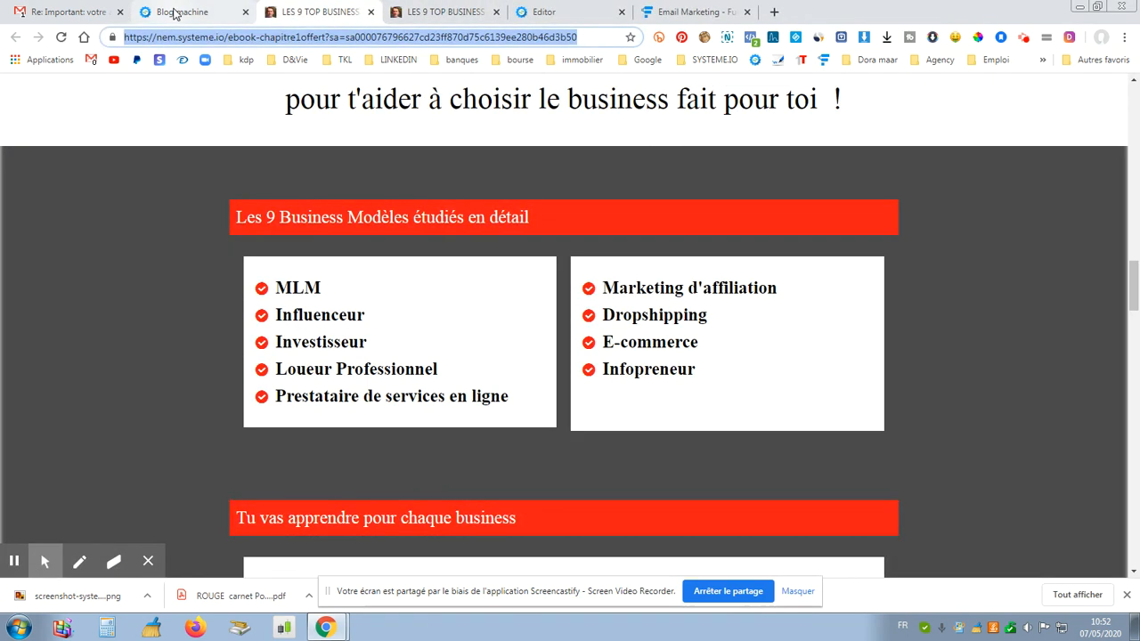
{"action": "left_click", "coordinate": [176, 12]}
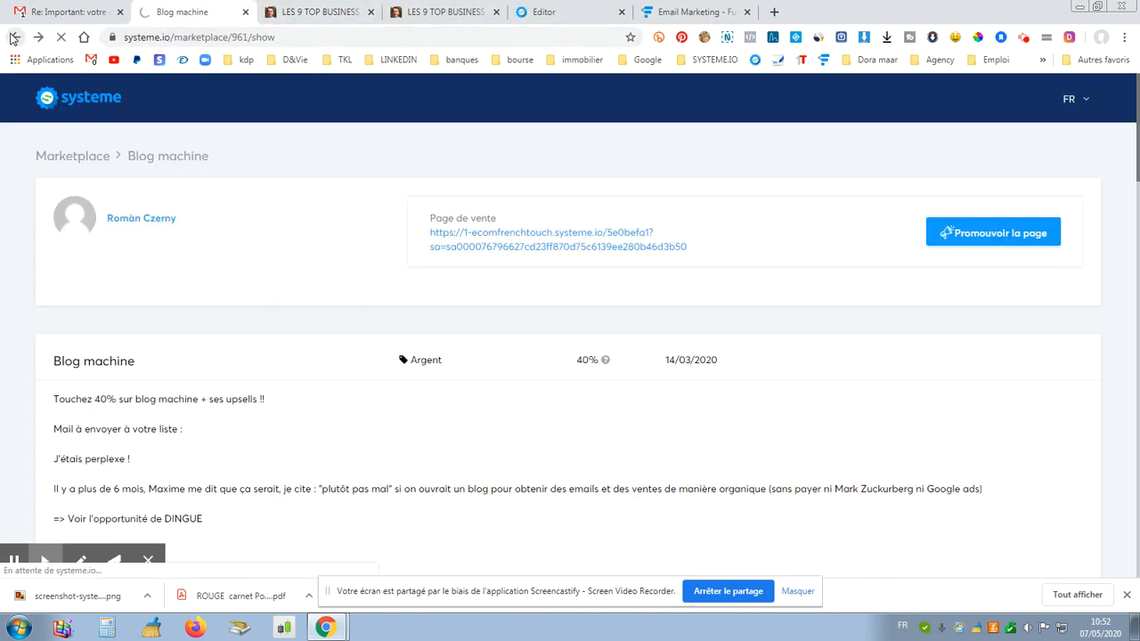
{"action": "left_click", "coordinate": [14, 38]}
Step: Open the Cash EXPRESS offer from the second page of the vendor's marketplace offers
{"action": "scroll", "coordinate": [456, 424], "scroll_direction": "down", "scroll_amount": 1}
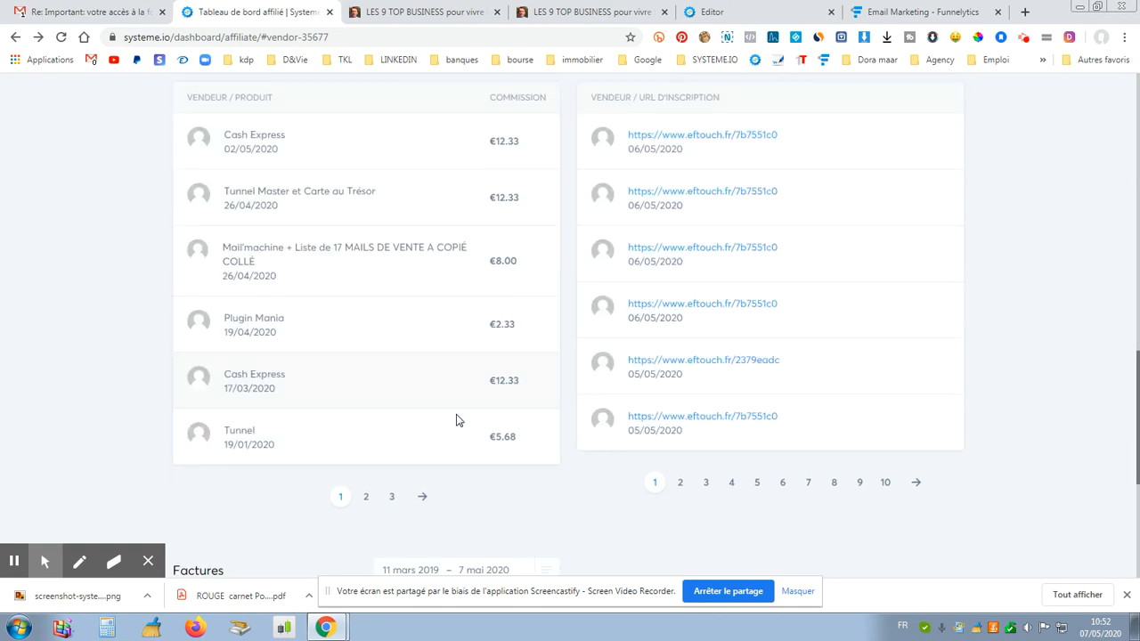
{"action": "scroll", "coordinate": [635, 315], "scroll_direction": "up", "scroll_amount": 7}
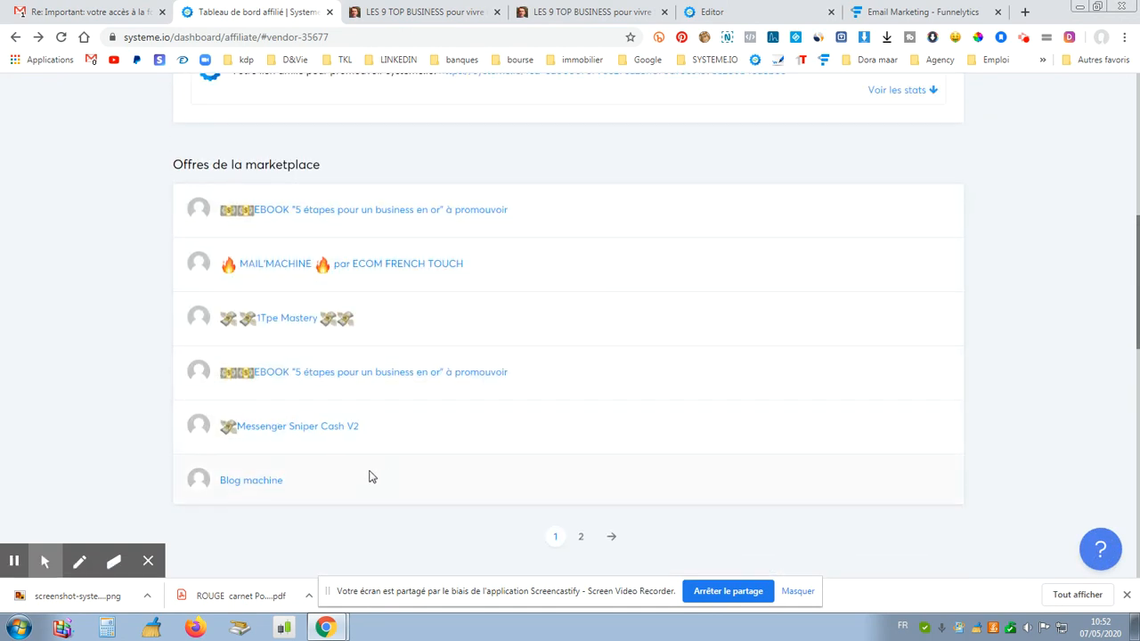
{"action": "left_click", "coordinate": [581, 538]}
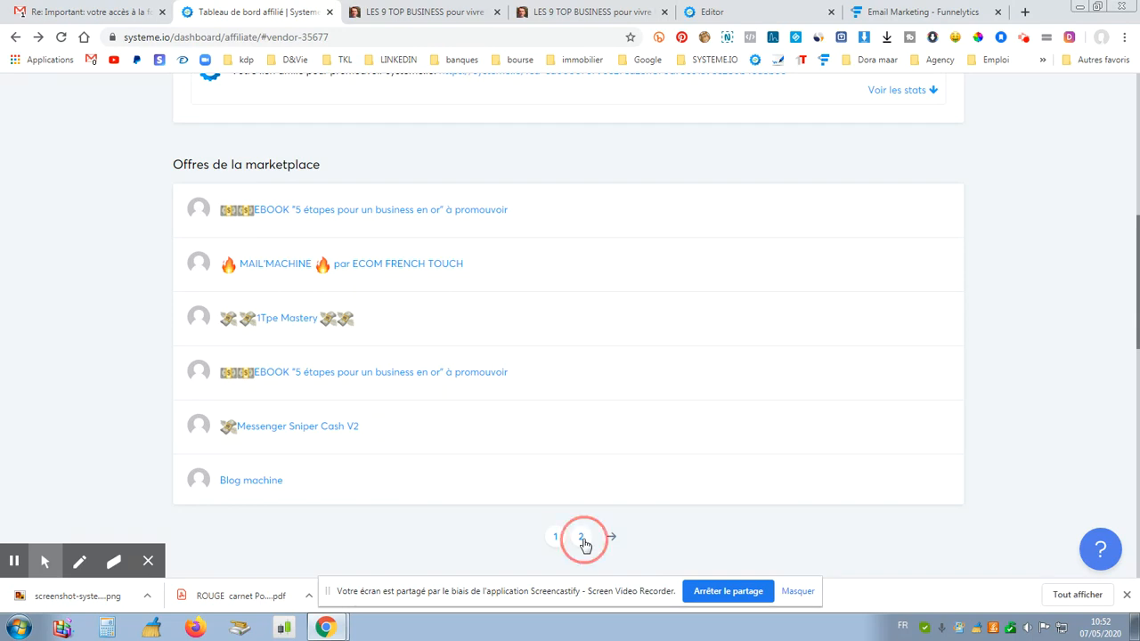
{"action": "left_click", "coordinate": [264, 212]}
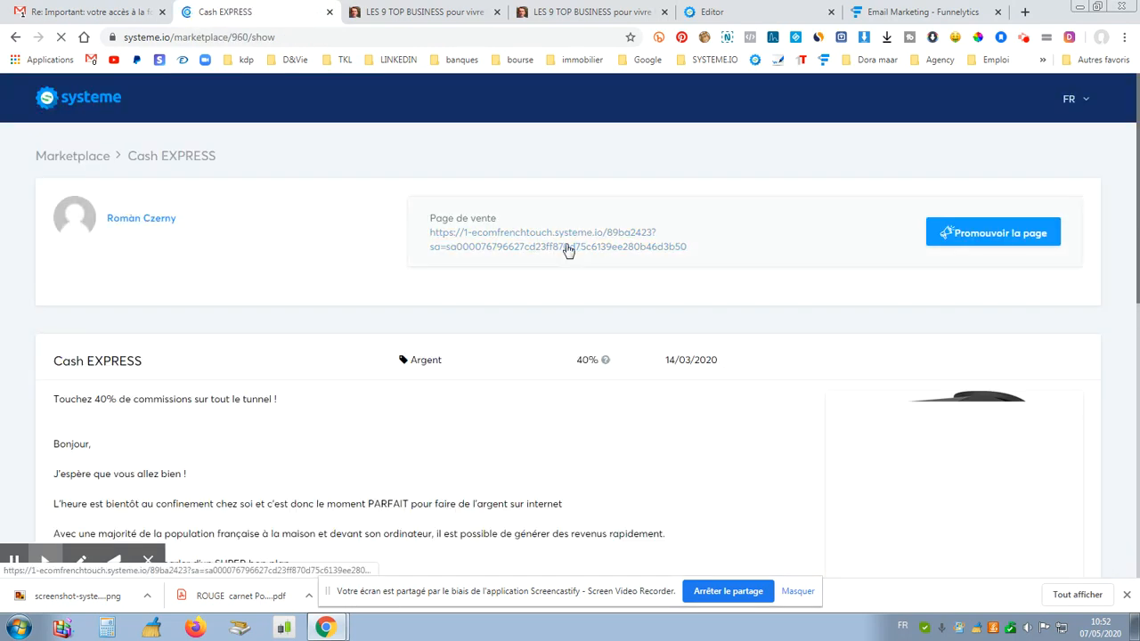
Step: Copy the video address from the Cash EXPRESS offer's sales page, and close that page
{"action": "left_click", "coordinate": [567, 250]}
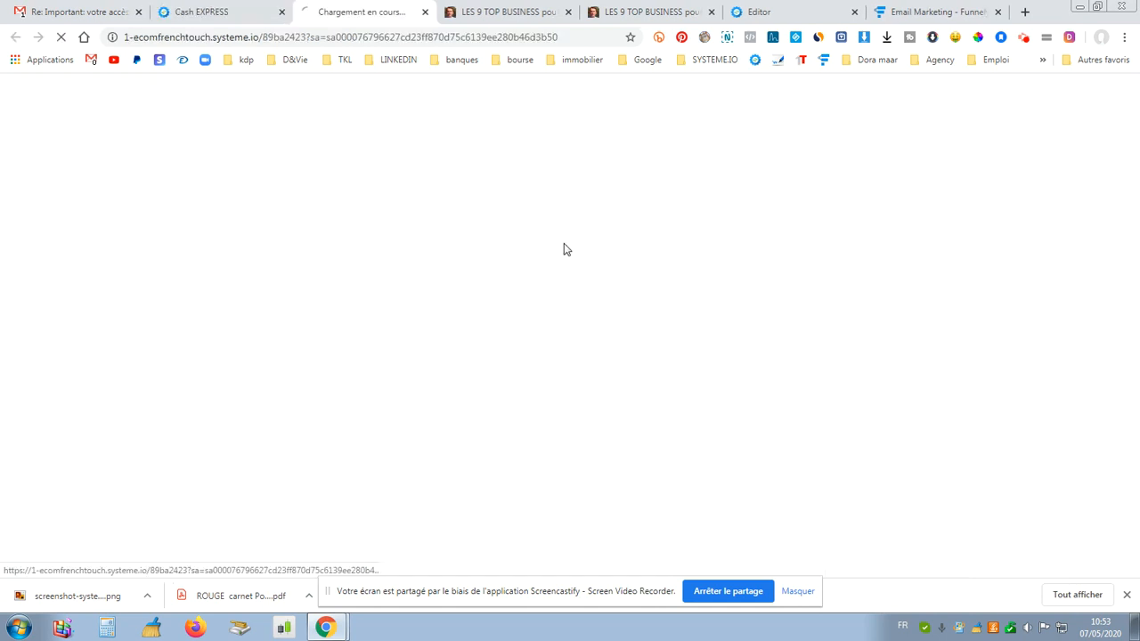
{"action": "right_click", "coordinate": [565, 407]}
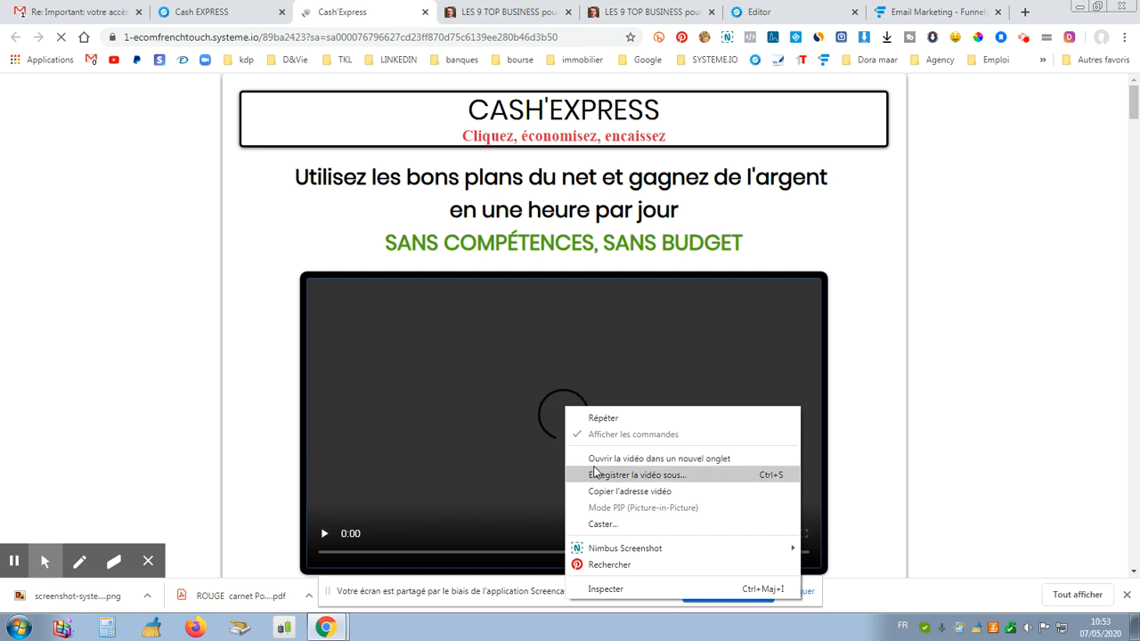
{"action": "left_click", "coordinate": [609, 491]}
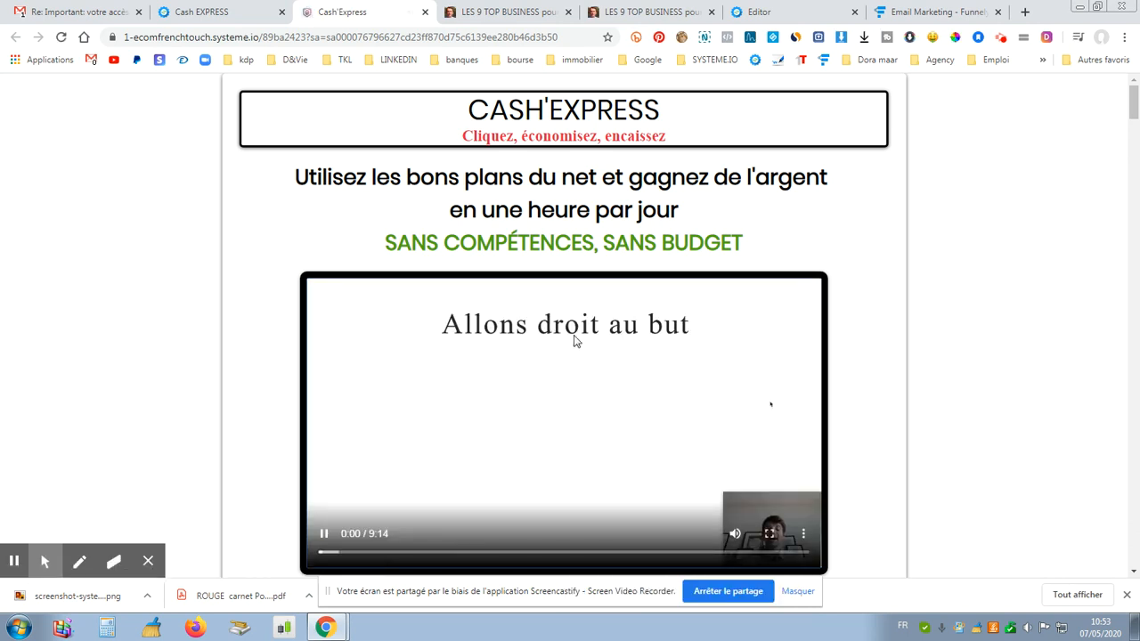
{"action": "right_click", "coordinate": [613, 431]}
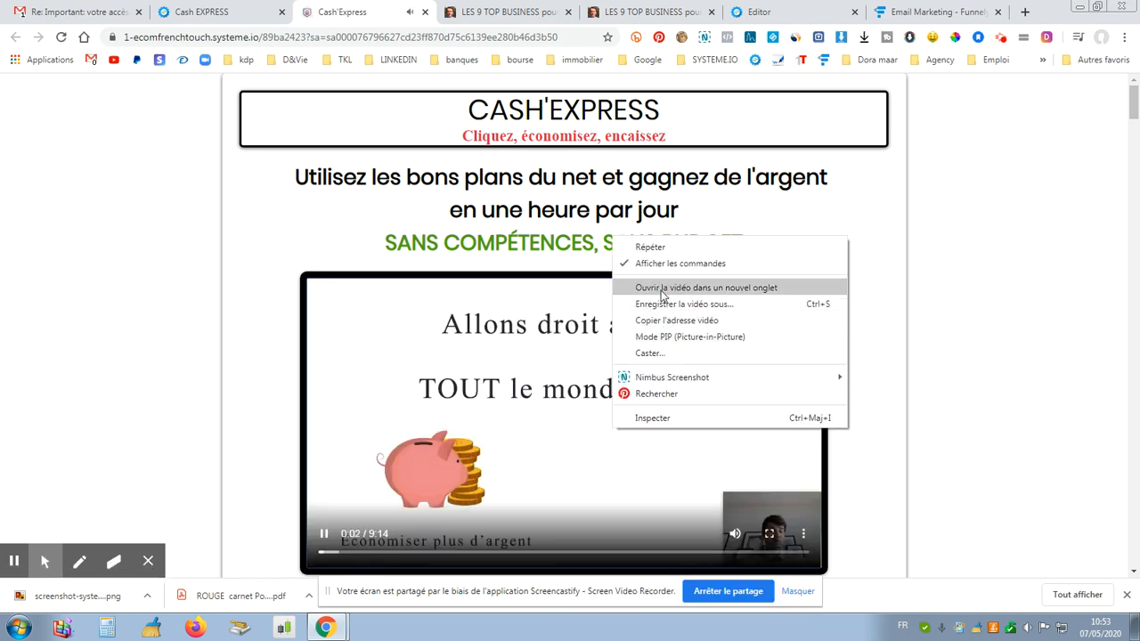
{"action": "right_click", "coordinate": [569, 435]}
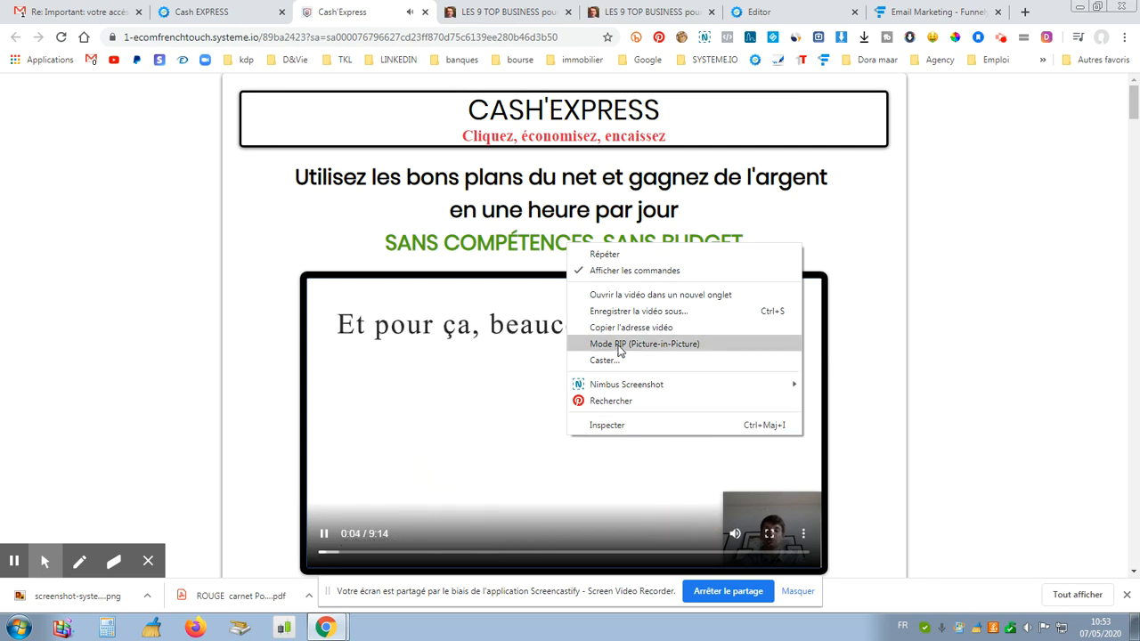
{"action": "left_click", "coordinate": [623, 328]}
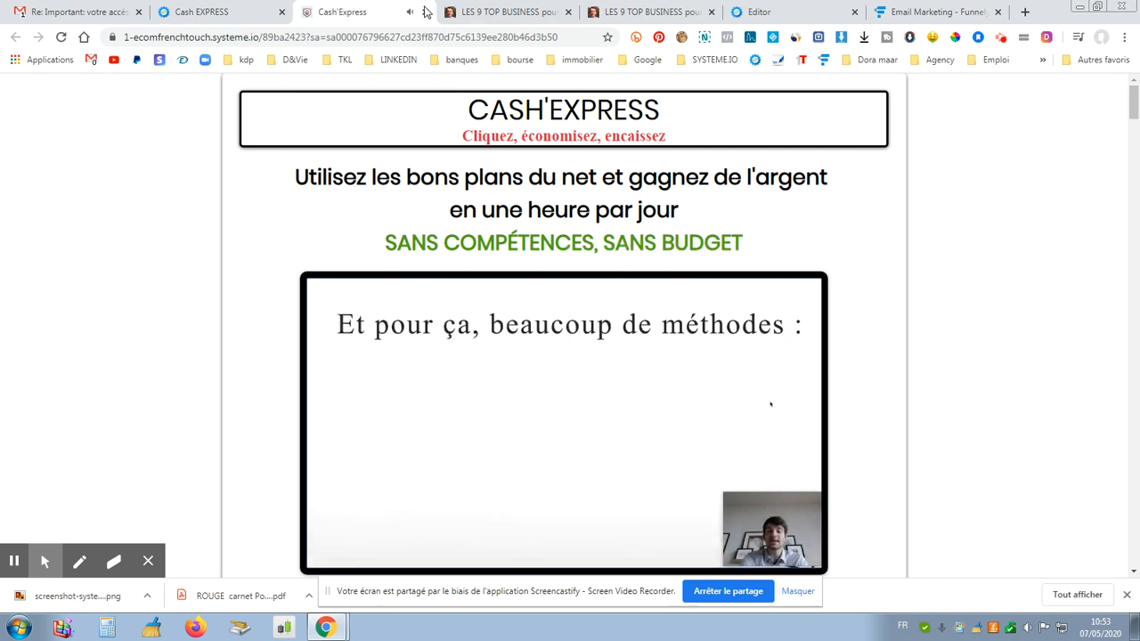
{"action": "left_click", "coordinate": [425, 12]}
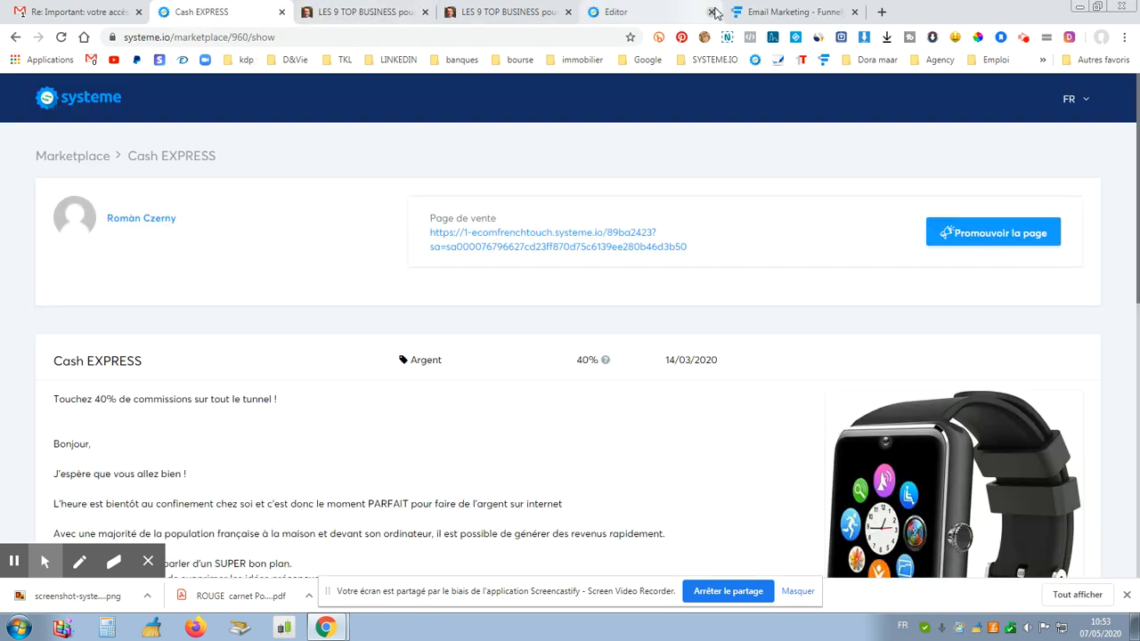
Step: Return to the thank-you page editor and replace the download image above the button with a video element
{"action": "left_click", "coordinate": [755, 11]}
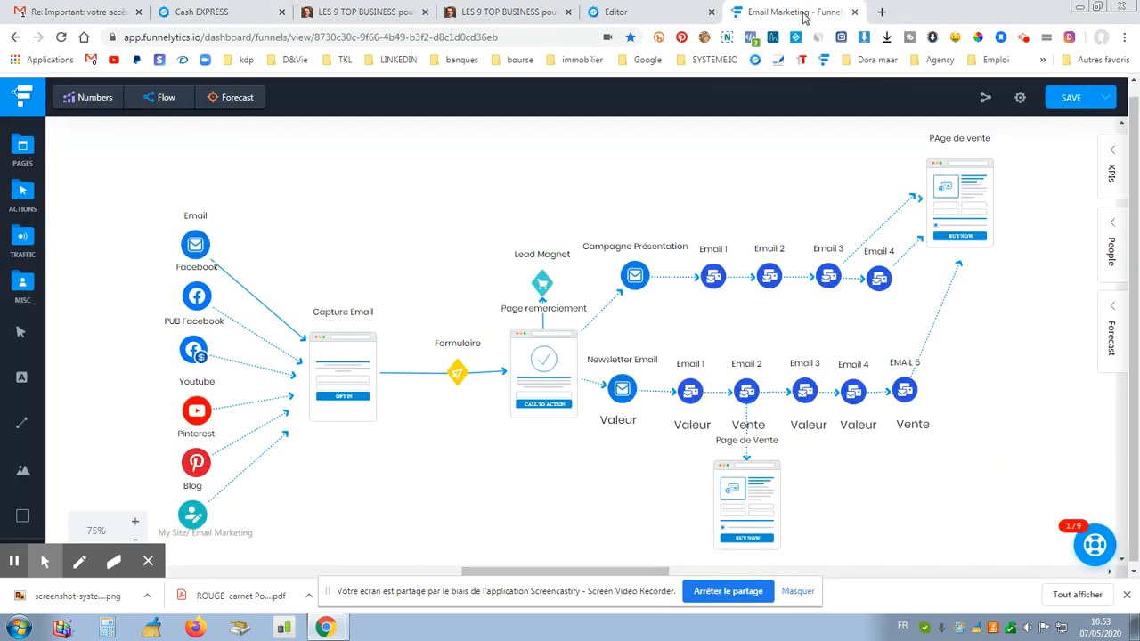
{"action": "left_click", "coordinate": [653, 12]}
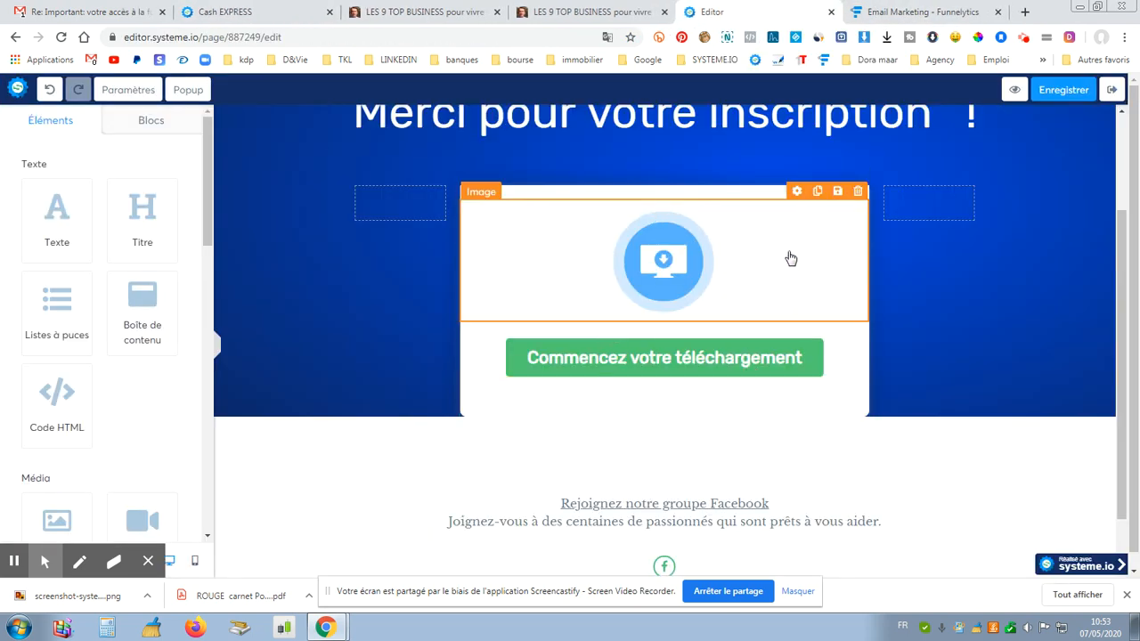
{"action": "left_click", "coordinate": [858, 191]}
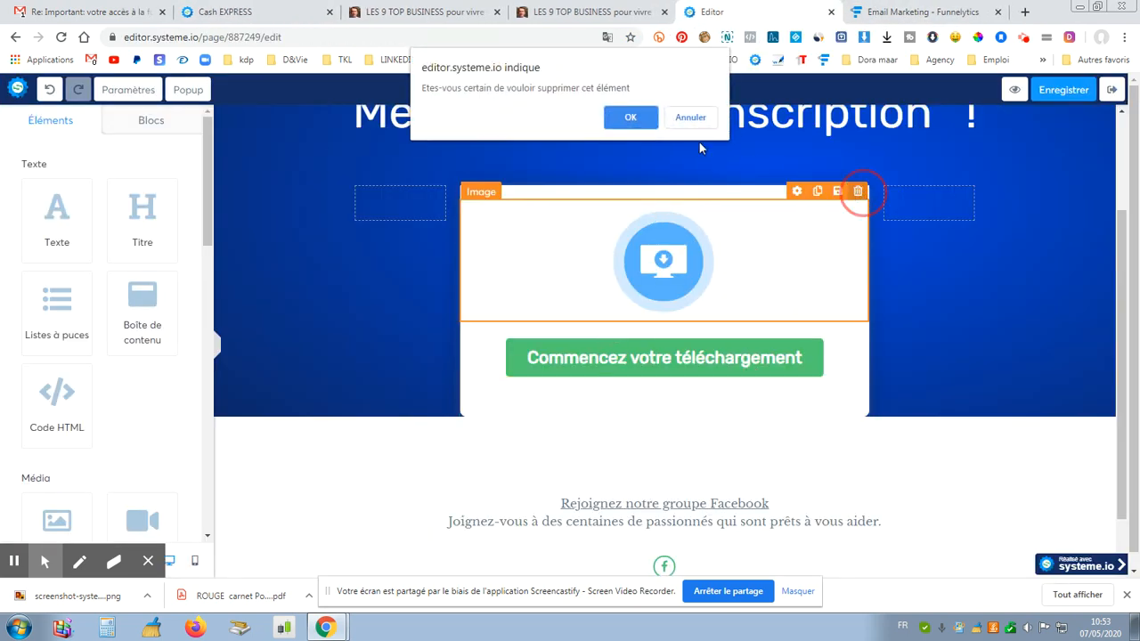
{"action": "left_click", "coordinate": [630, 119]}
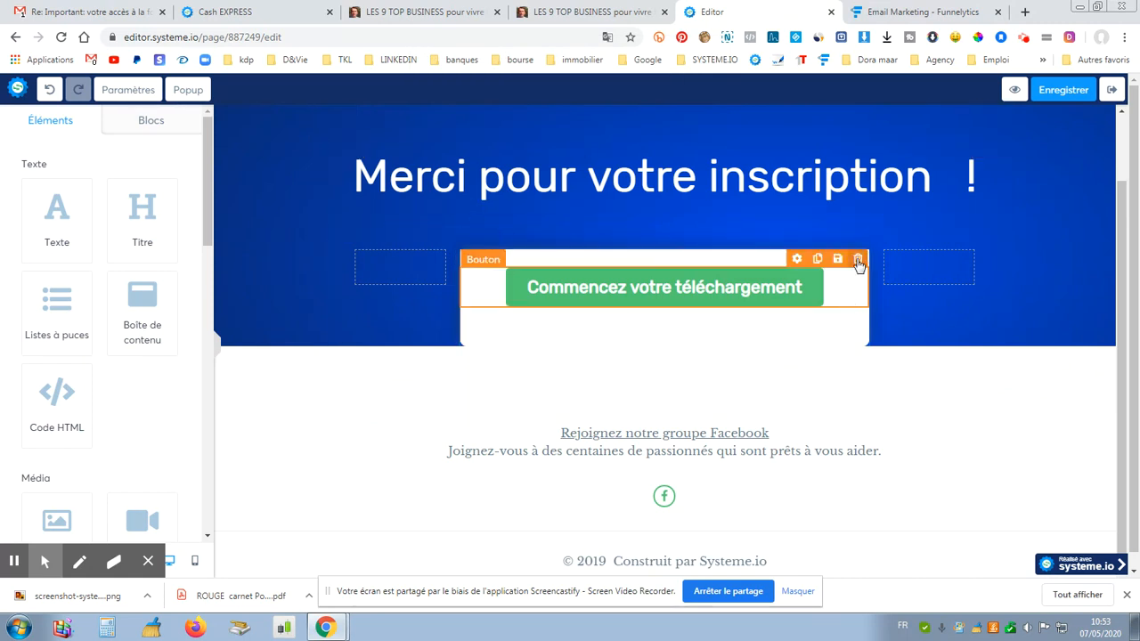
{"action": "scroll", "coordinate": [98, 339], "scroll_direction": "down", "scroll_amount": 3}
{"action": "left_click_drag", "start_coordinate": [141, 319], "coordinate": [716, 311]}
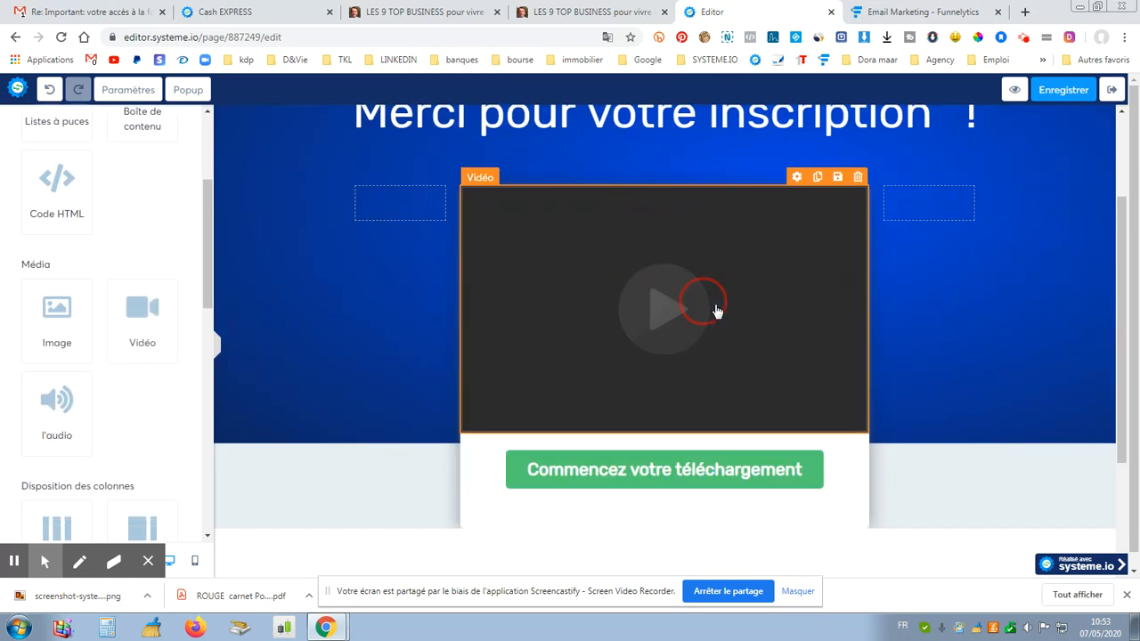
Step: Set the video element's type to "Lien direct" and replace its URL with the copied sales video address
{"action": "left_click", "coordinate": [798, 179]}
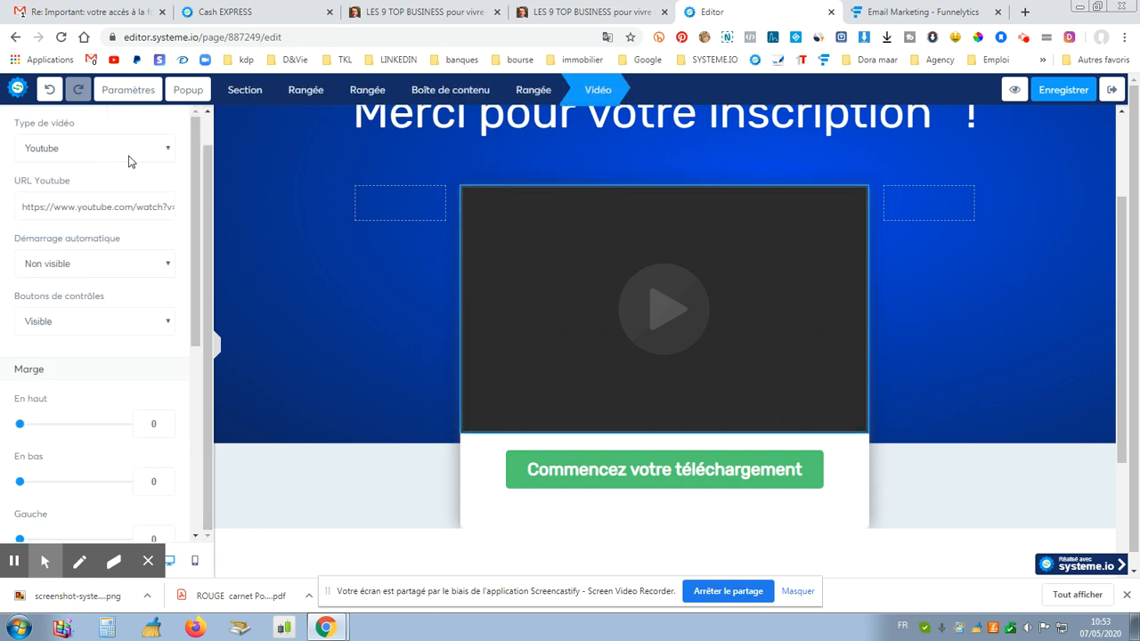
{"action": "left_click", "coordinate": [168, 150]}
{"action": "left_click", "coordinate": [108, 199]}
{"action": "left_click_drag", "start_coordinate": [22, 207], "coordinate": [215, 215]}
{"action": "key", "text": "BackSpace"}
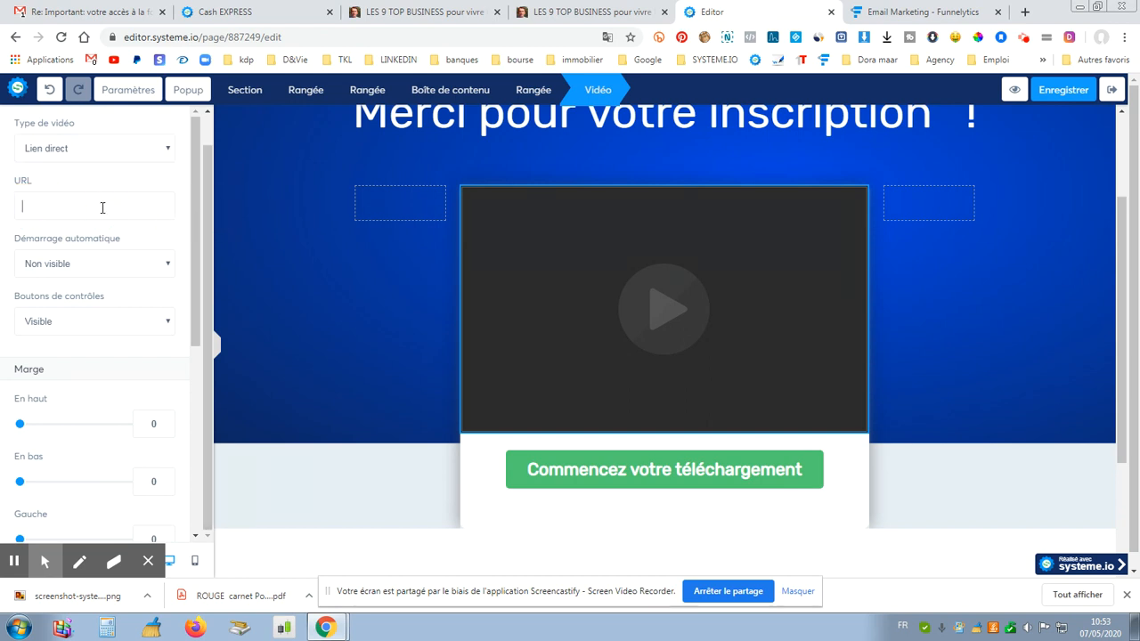
{"action": "right_click", "coordinate": [102, 206]}
{"action": "left_click", "coordinate": [135, 292]}
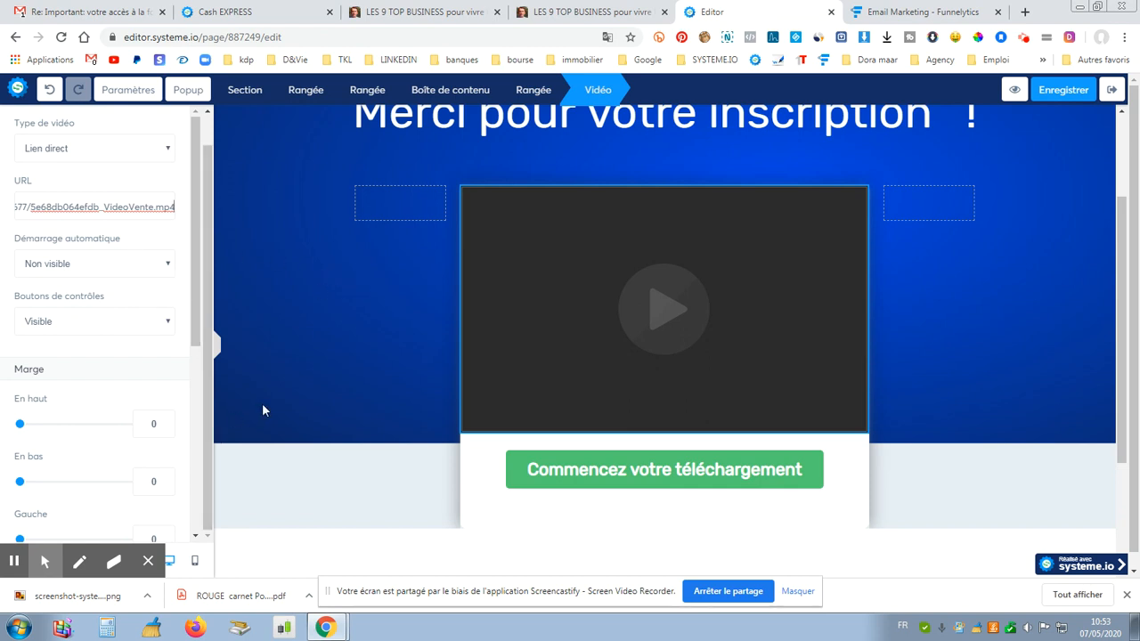
{"action": "left_click", "coordinate": [291, 396]}
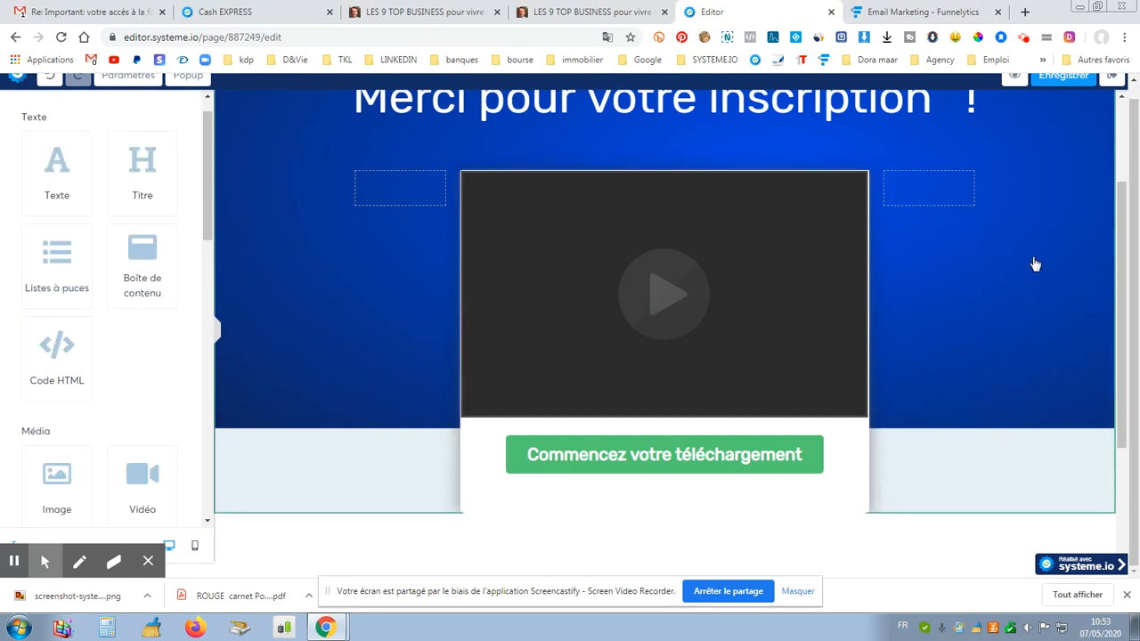
Step: Save the thank-you page and preview it to test the embedded video, closing the preview when done
{"action": "left_click", "coordinate": [1068, 76]}
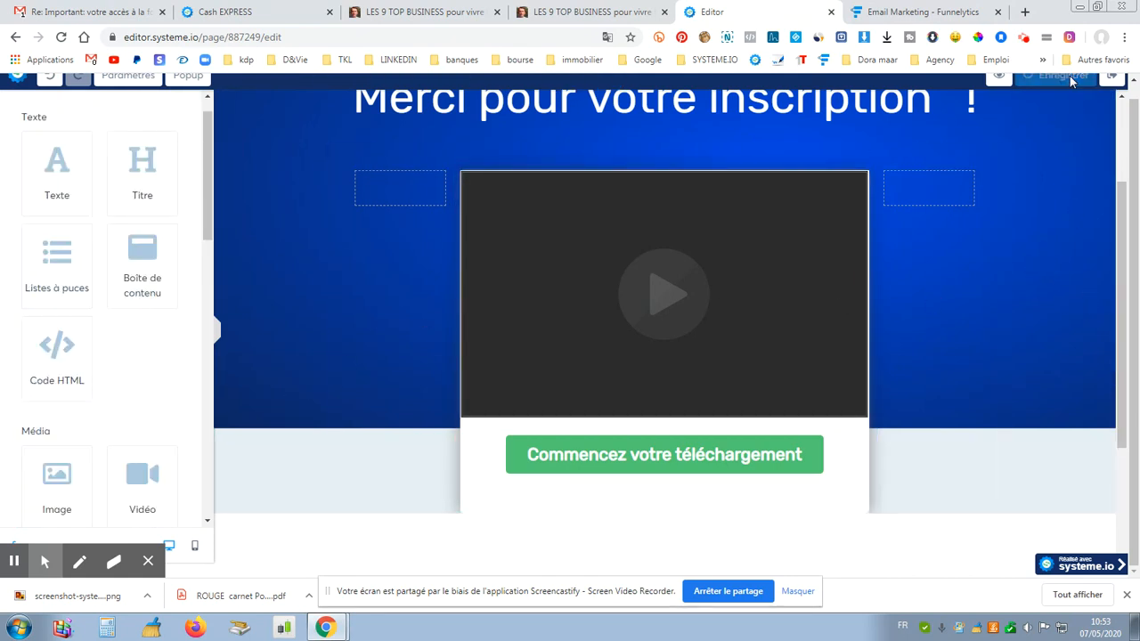
{"action": "left_click", "coordinate": [1011, 76]}
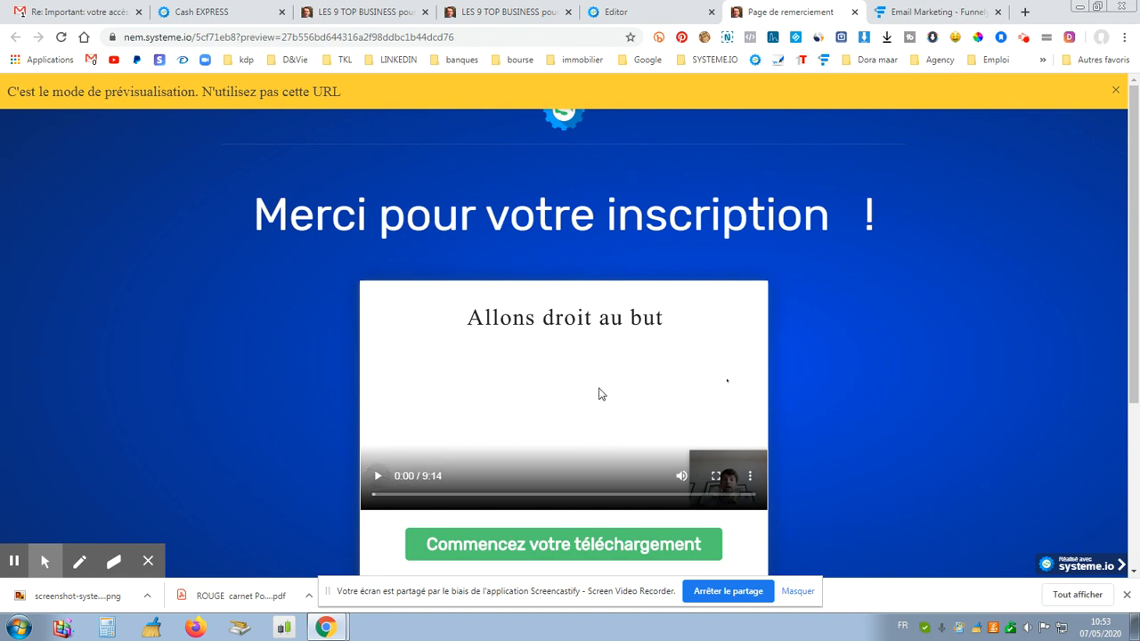
{"action": "left_click", "coordinate": [377, 476]}
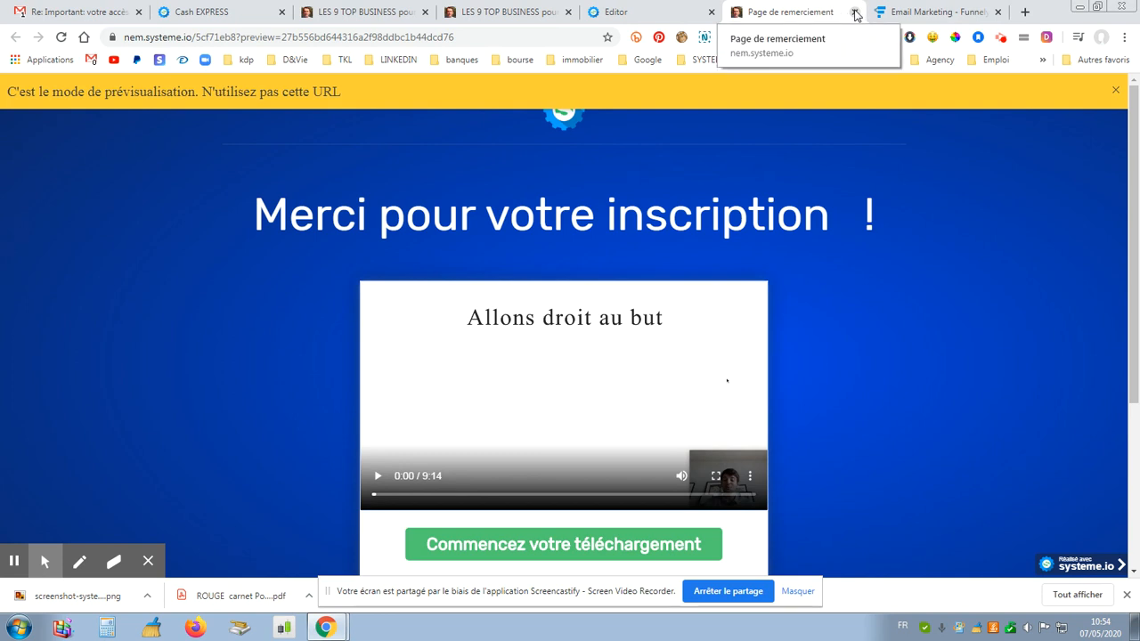
{"action": "left_click", "coordinate": [856, 15]}
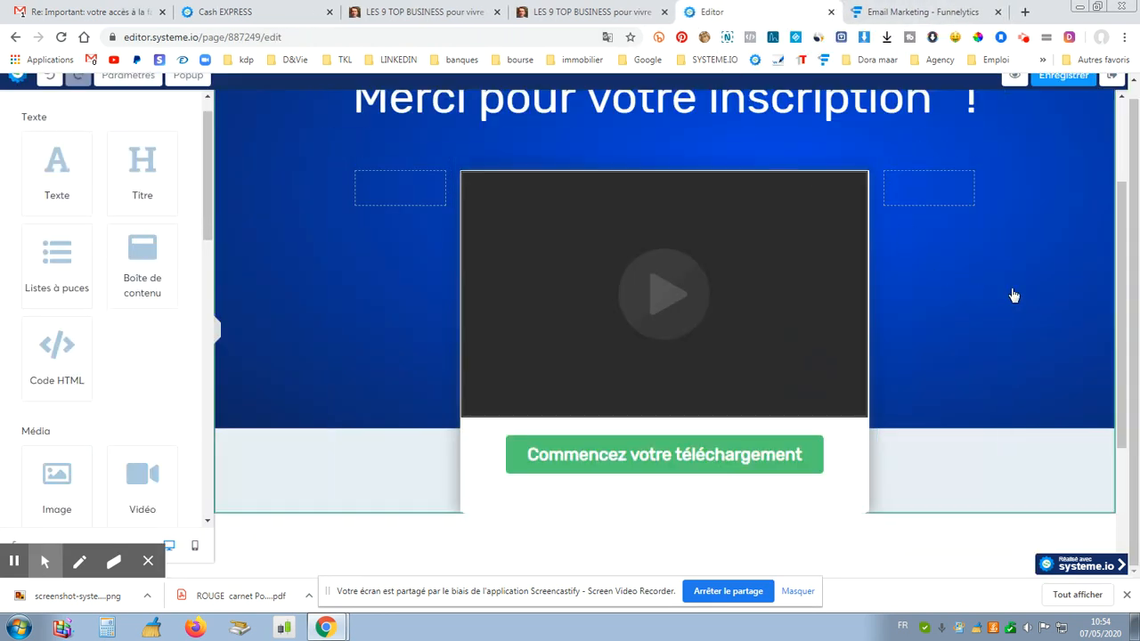
Step: Link the "Commencez votre téléchargement" button to the Cash EXPRESS affiliate sales page URL copied from its marketplace listing
{"action": "scroll", "coordinate": [1035, 280], "scroll_direction": "up", "scroll_amount": 2}
{"action": "scroll", "coordinate": [1072, 205], "scroll_direction": "up", "scroll_amount": 1}
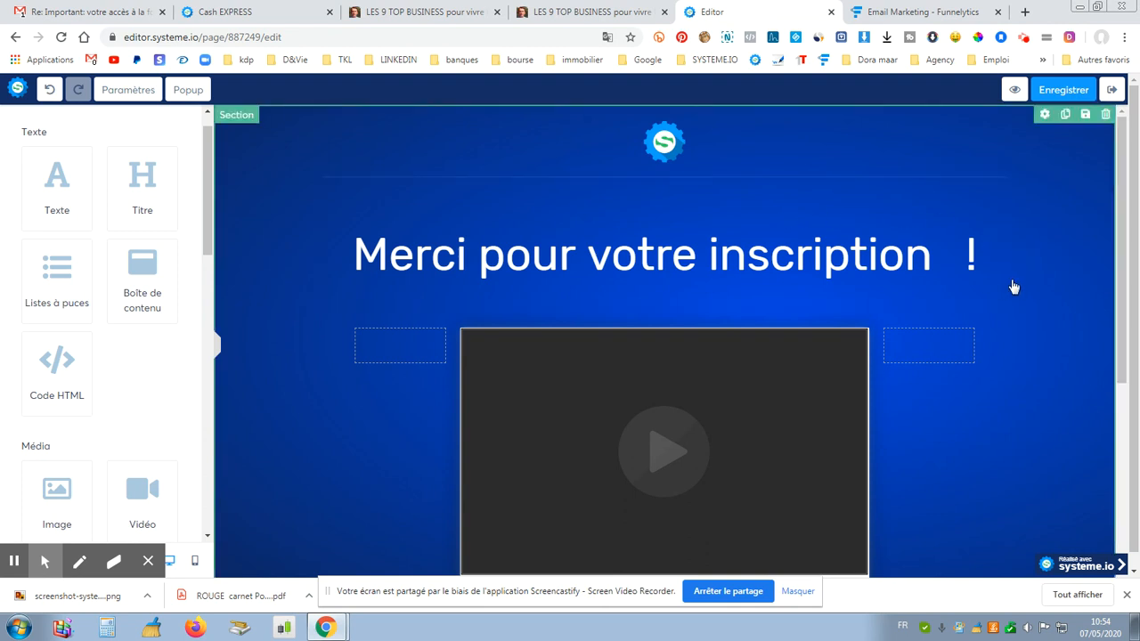
{"action": "scroll", "coordinate": [1013, 286], "scroll_direction": "down", "scroll_amount": 3}
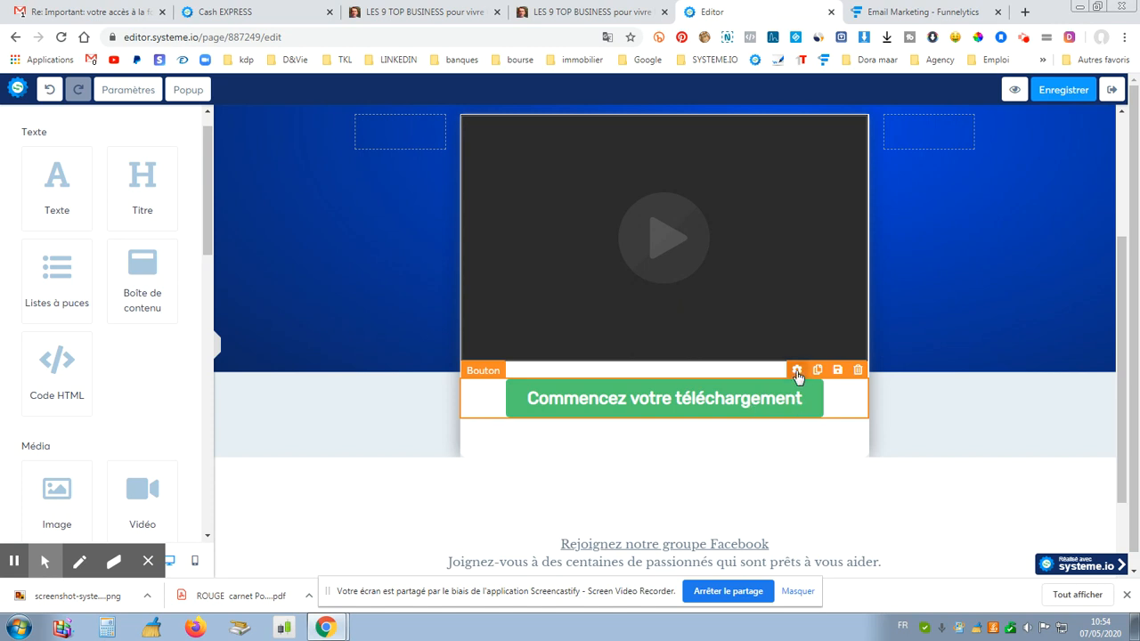
{"action": "left_click", "coordinate": [797, 370]}
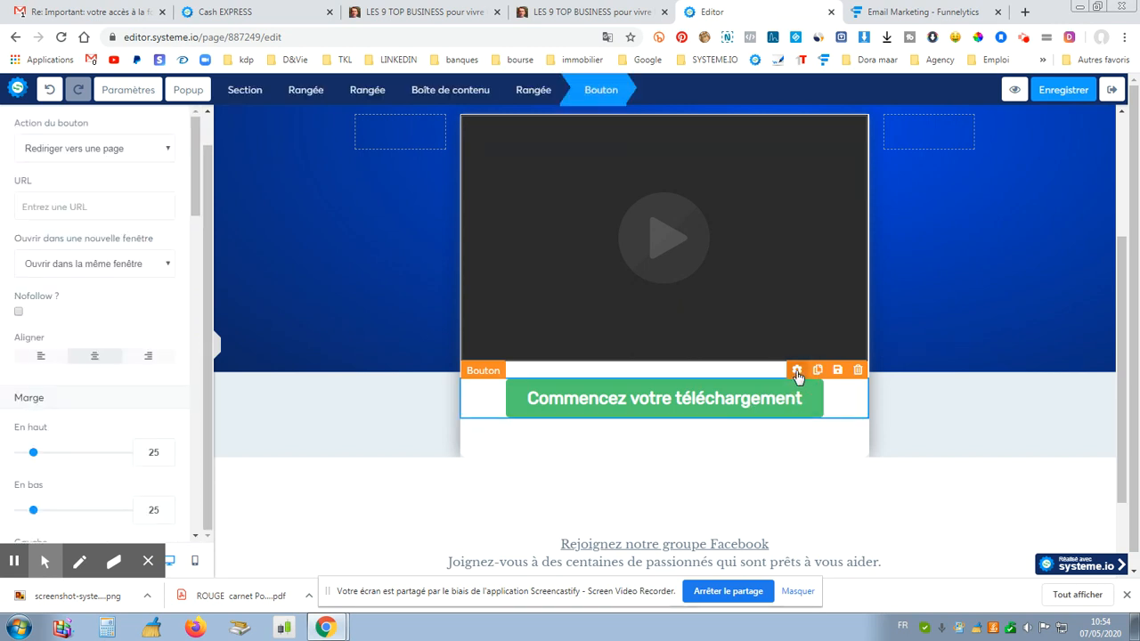
{"action": "left_click", "coordinate": [173, 151]}
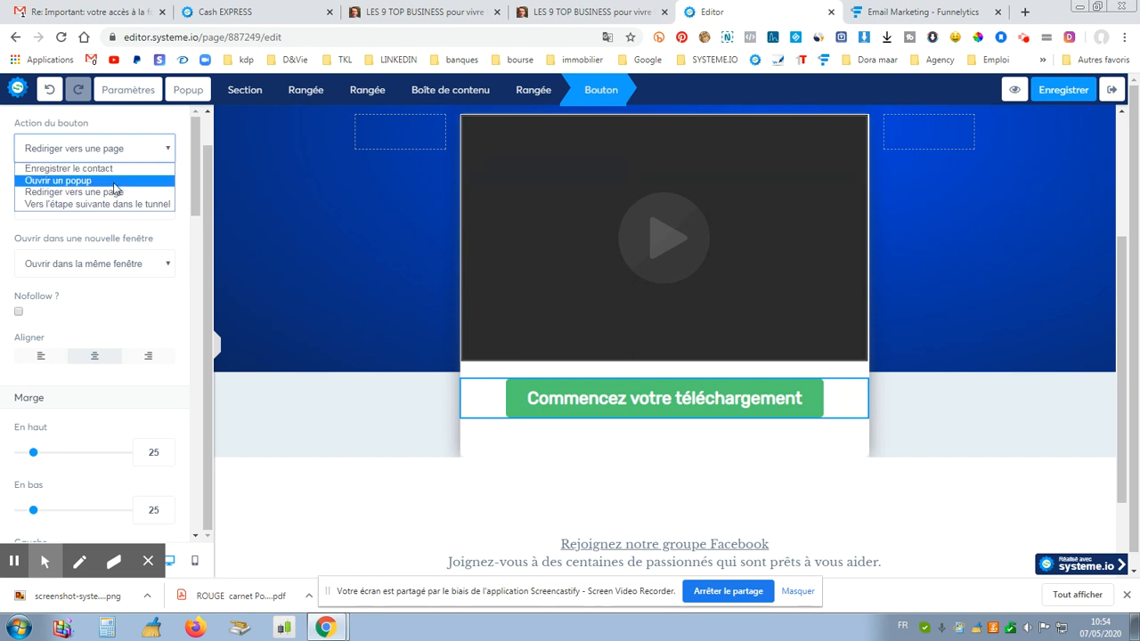
{"action": "left_click", "coordinate": [269, 11]}
{"action": "left_click_drag", "start_coordinate": [692, 249], "coordinate": [426, 238]}
{"action": "right_click", "coordinate": [472, 245]}
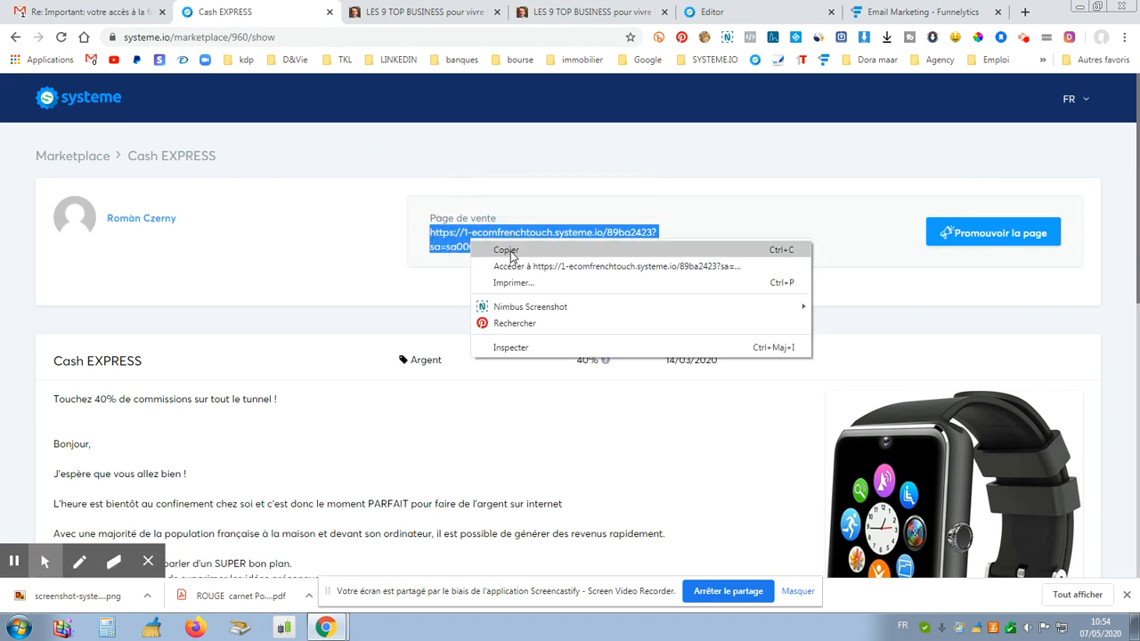
{"action": "left_click", "coordinate": [503, 250]}
{"action": "left_click", "coordinate": [736, 11]}
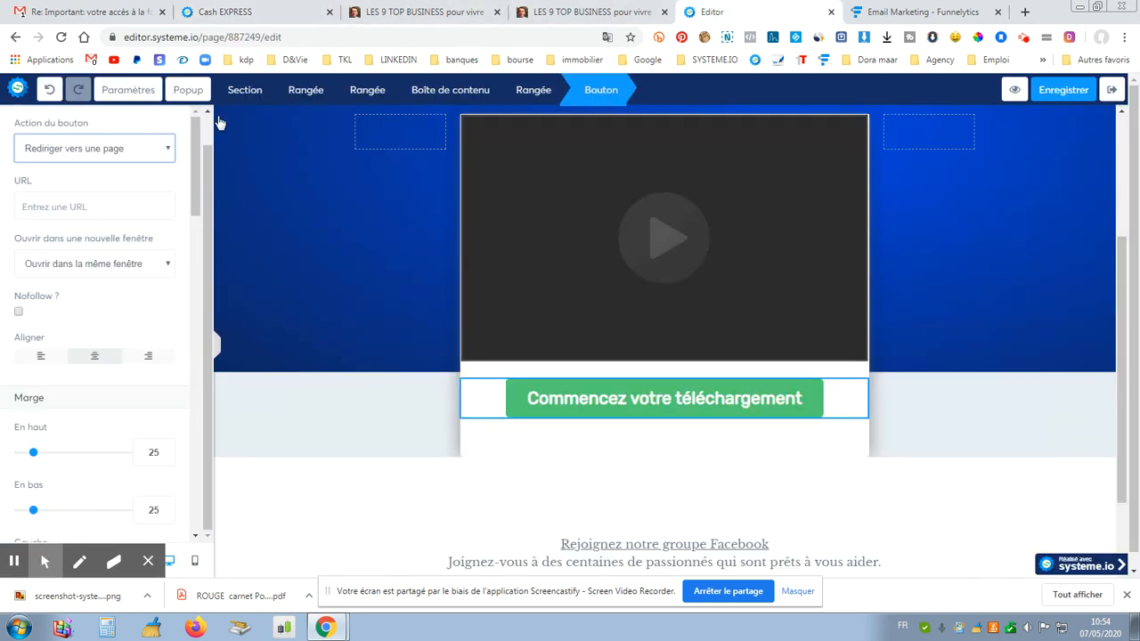
{"action": "right_click", "coordinate": [40, 203]}
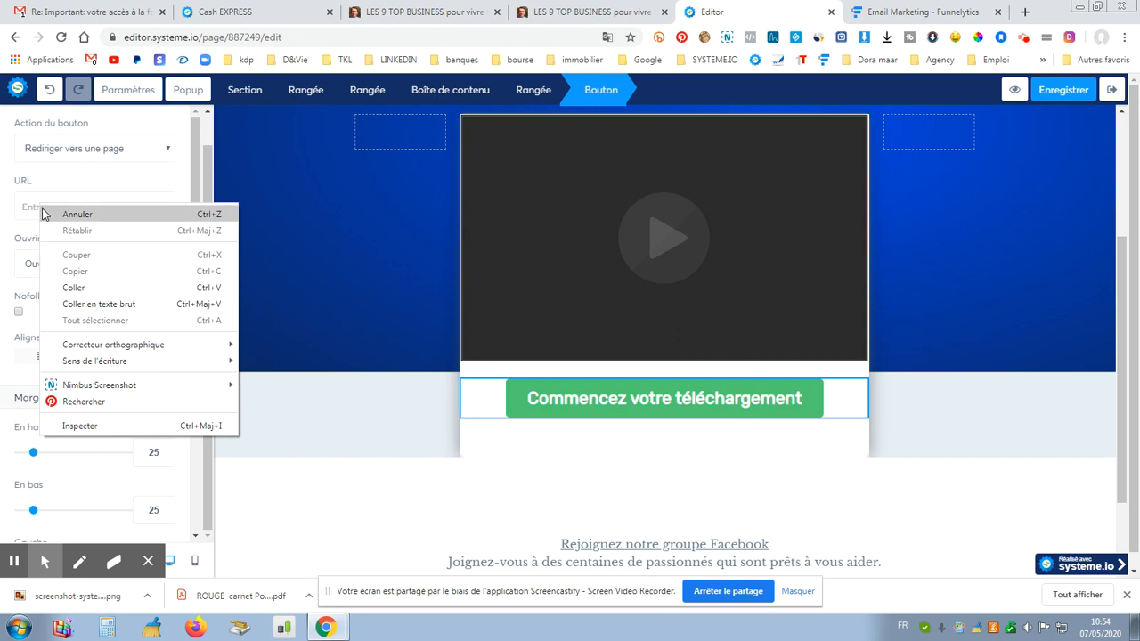
{"action": "left_click", "coordinate": [89, 287]}
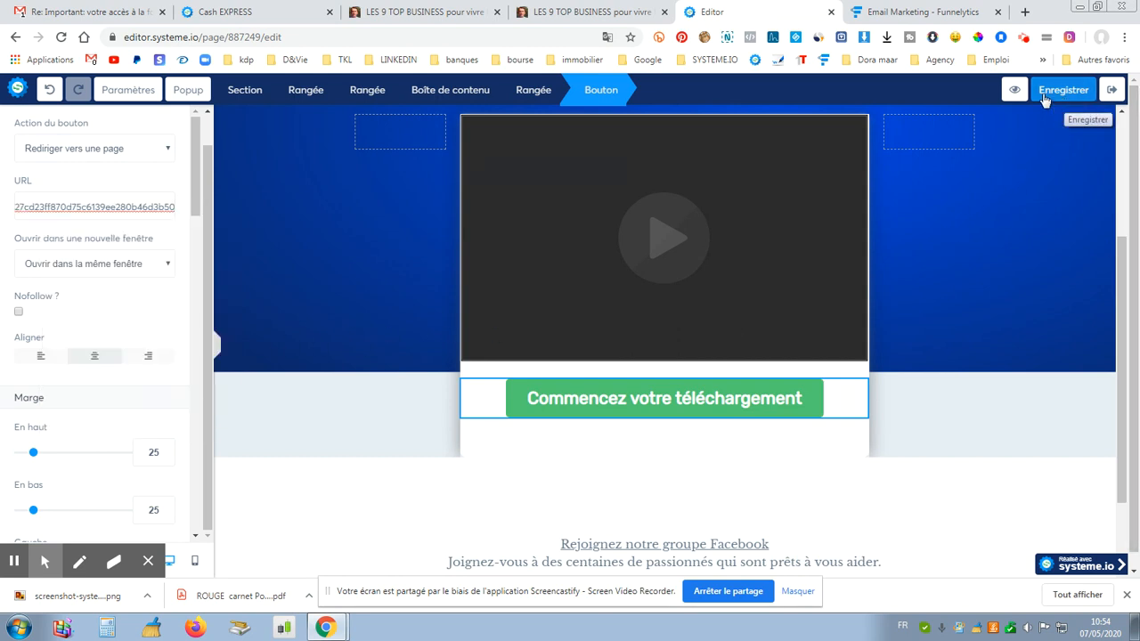
Step: Save the linked button, then check the video and button in a page preview and close it
{"action": "left_click", "coordinate": [1076, 90]}
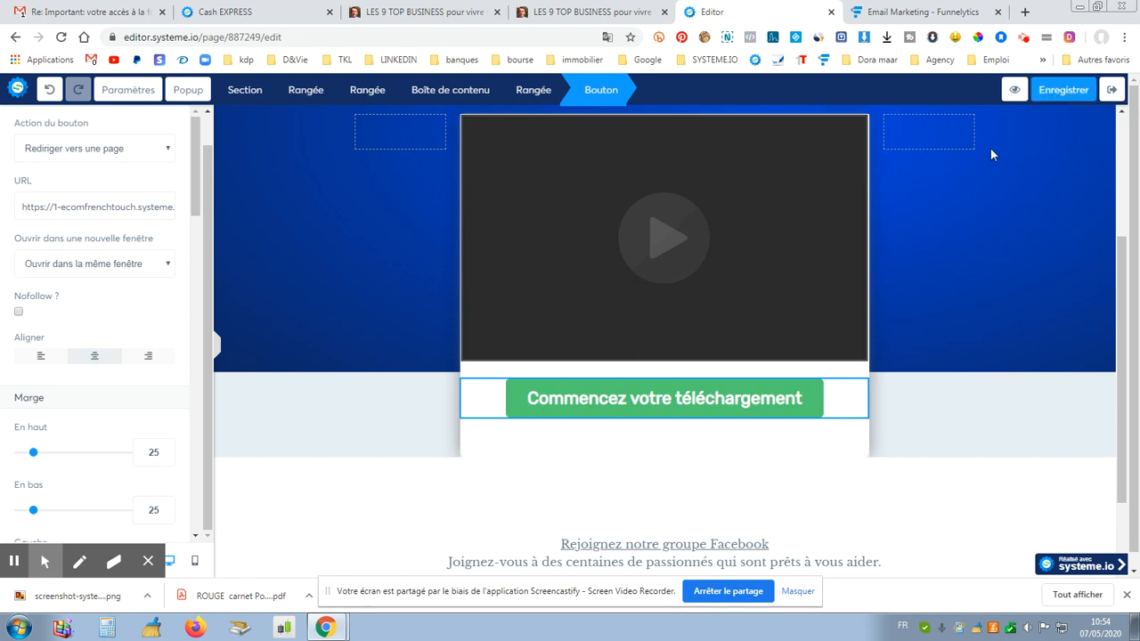
{"action": "left_click", "coordinate": [1016, 92]}
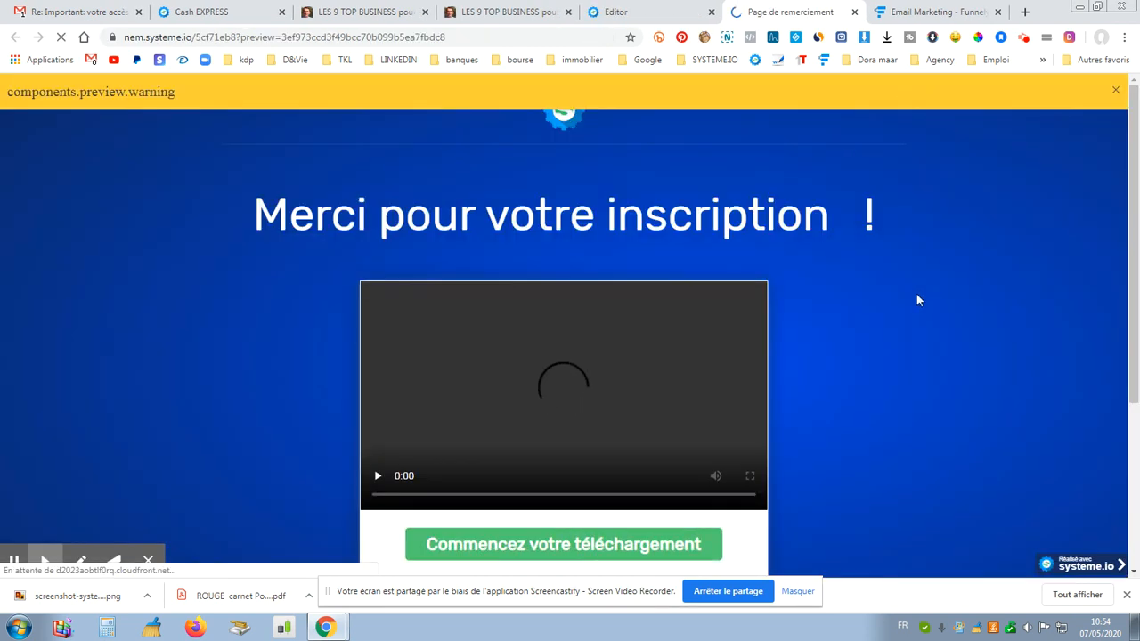
{"action": "scroll", "coordinate": [784, 249], "scroll_direction": "down", "scroll_amount": 2}
{"action": "scroll", "coordinate": [788, 250], "scroll_direction": "up", "scroll_amount": 2}
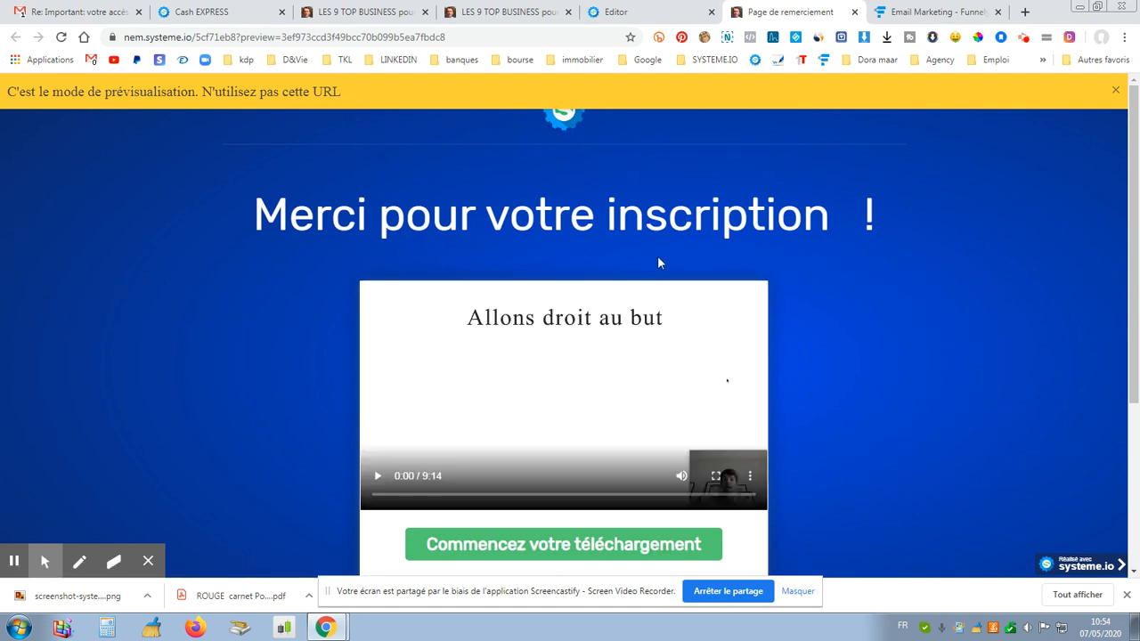
{"action": "scroll", "coordinate": [570, 310], "scroll_direction": "down", "scroll_amount": 1}
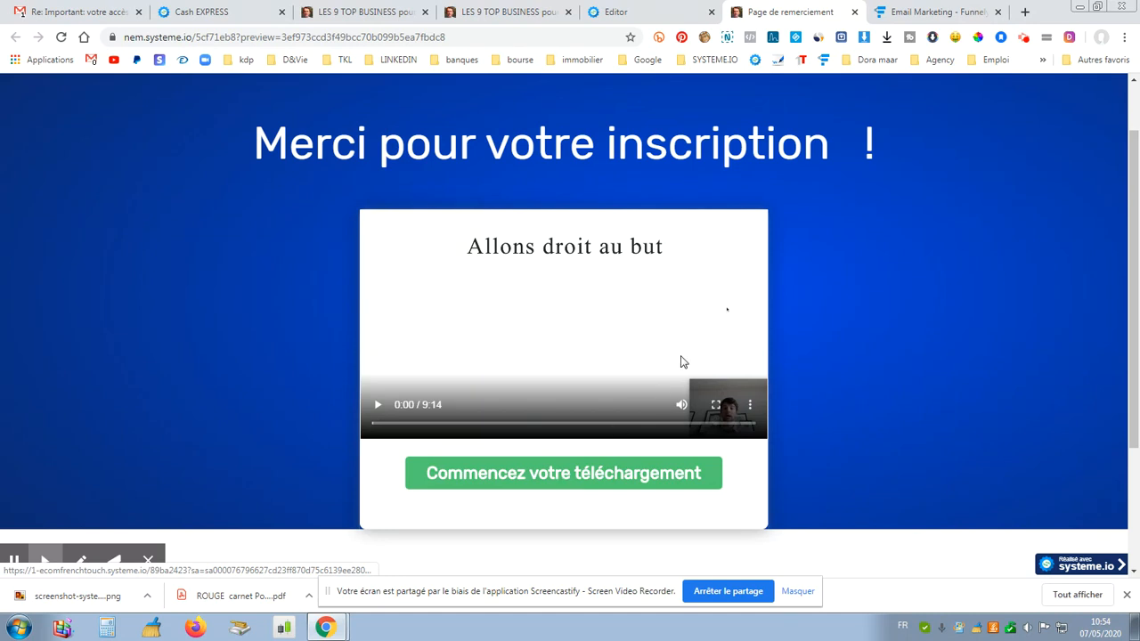
{"action": "scroll", "coordinate": [674, 372], "scroll_direction": "up", "scroll_amount": 1}
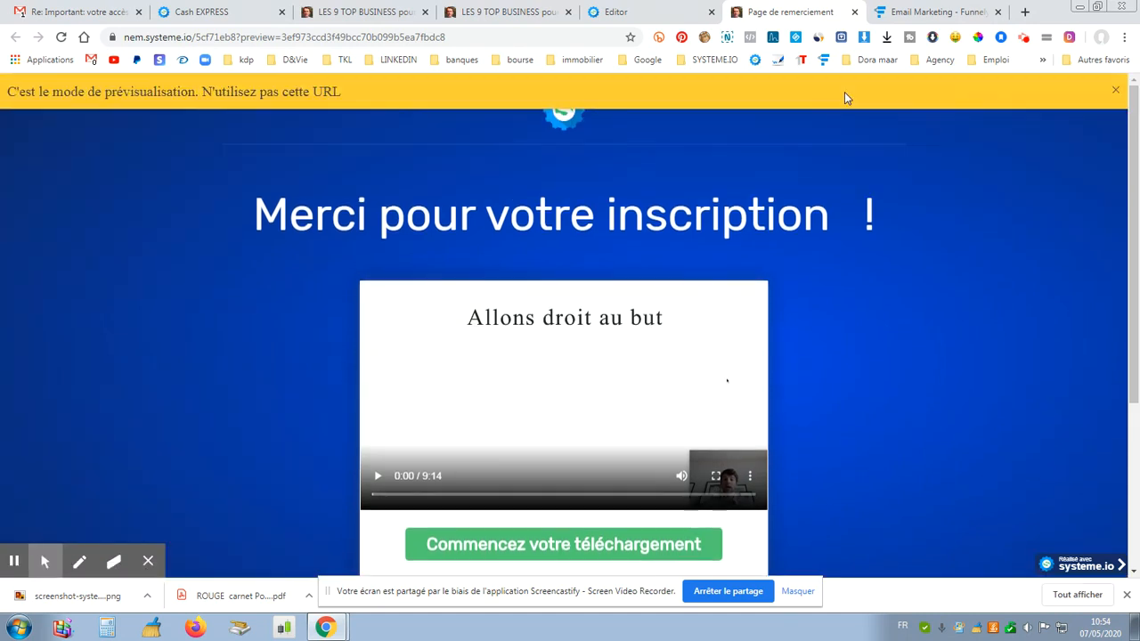
{"action": "left_click", "coordinate": [855, 12]}
Step: Save the thank-you page, exit to the demo funnel and open the published page from its step settings
{"action": "left_click", "coordinate": [1064, 90]}
{"action": "left_click", "coordinate": [1109, 96]}
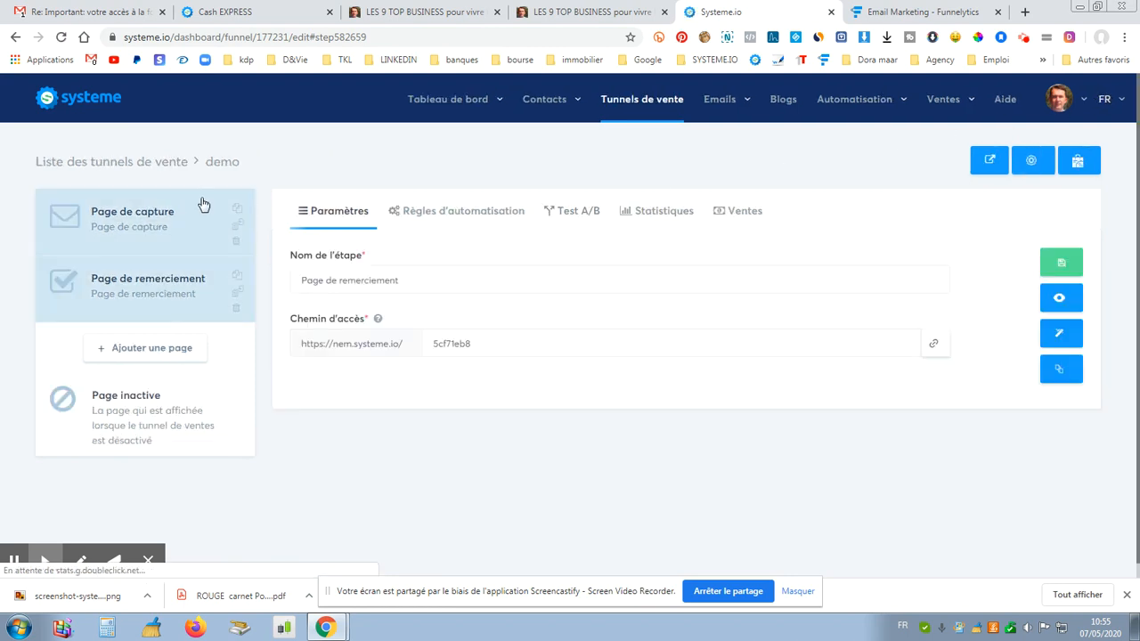
{"action": "left_click", "coordinate": [1059, 298]}
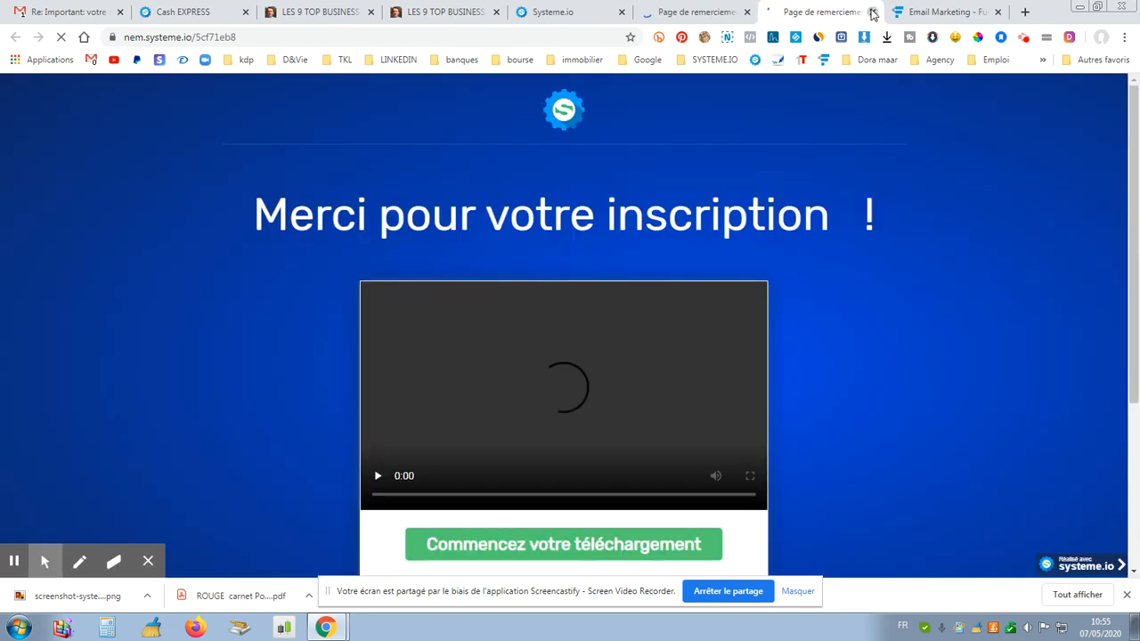
Step: Close the two thank-you page previews and select the capture page step of the demo funnel
{"action": "left_click", "coordinate": [873, 11]}
{"action": "left_click", "coordinate": [747, 13]}
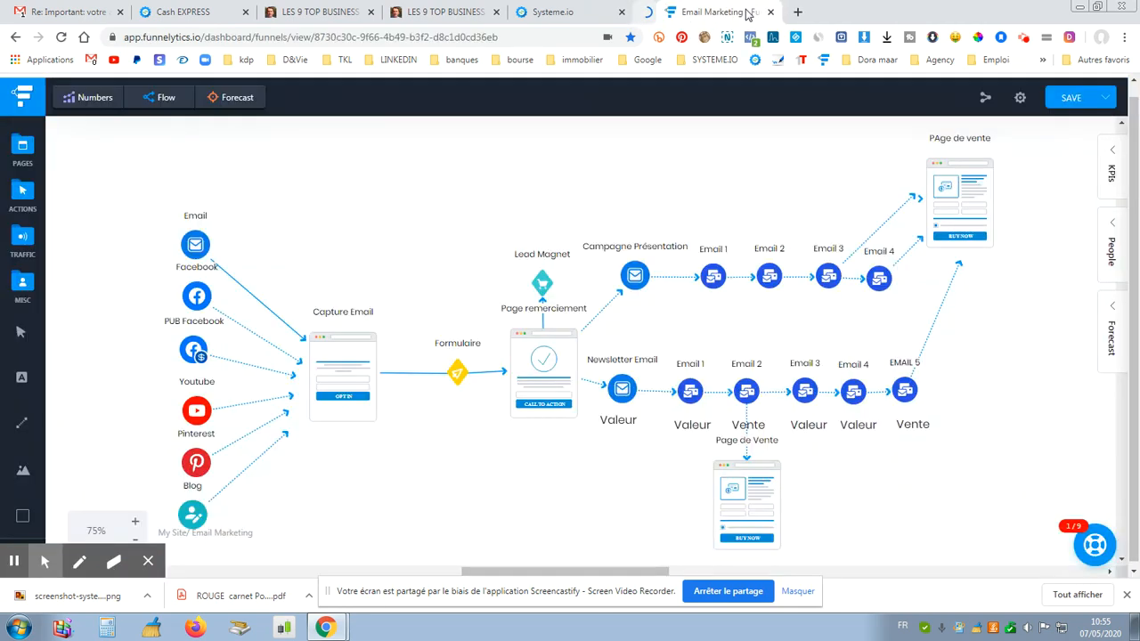
{"action": "left_click", "coordinate": [556, 12]}
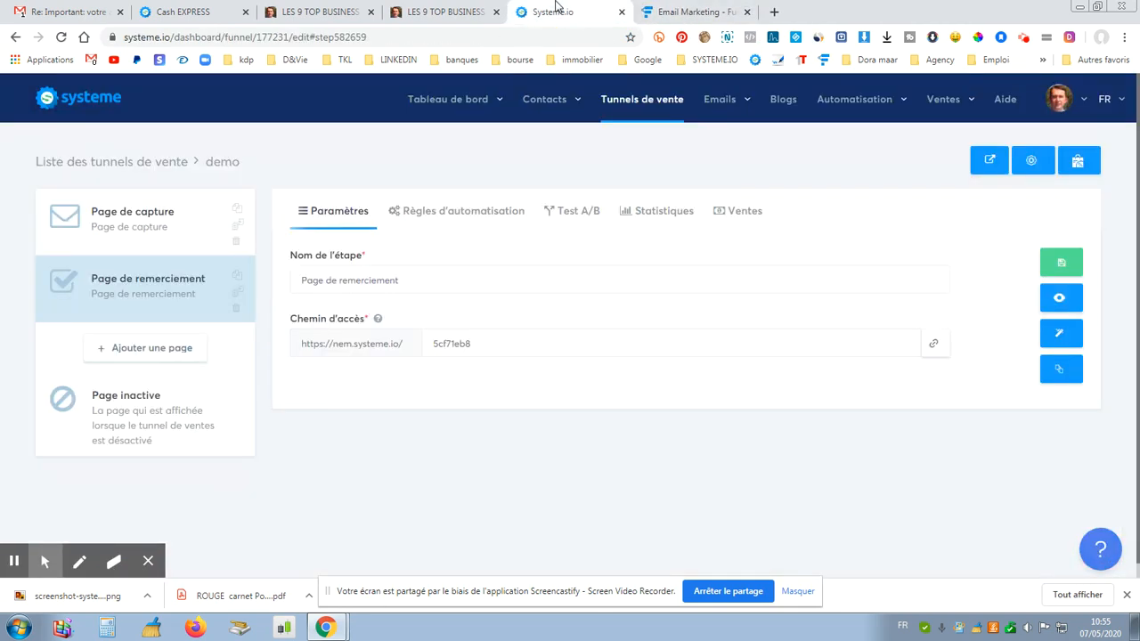
{"action": "left_click", "coordinate": [147, 210]}
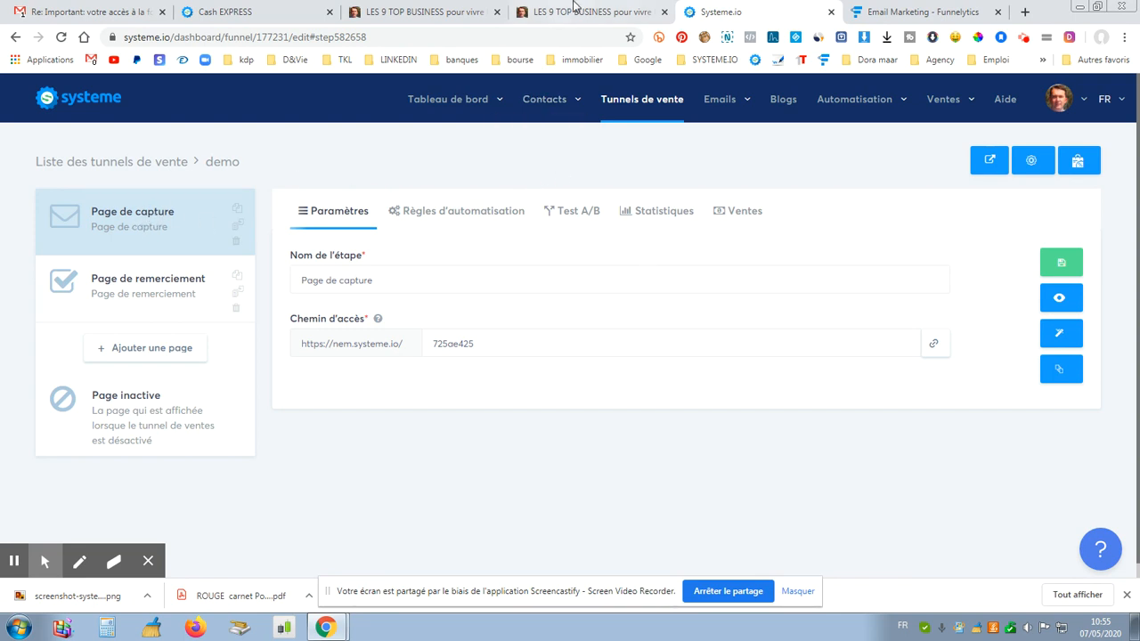
{"action": "left_click", "coordinate": [161, 226]}
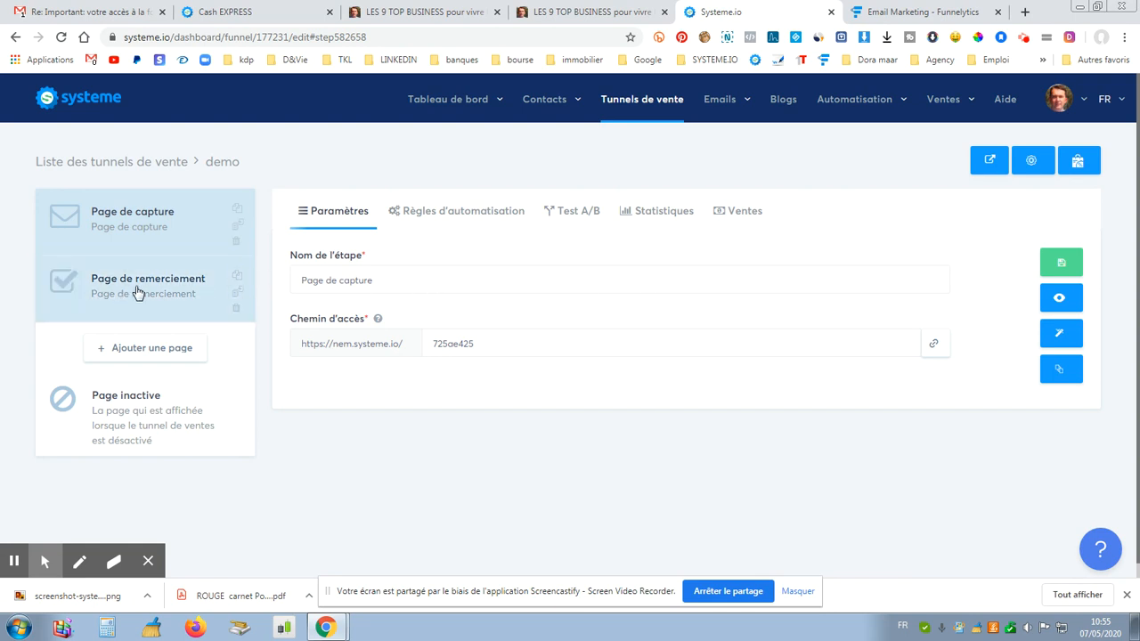
Step: Add an action to the capture page's opt-in automation rule that subscribes the contact to "Campagne Principale"
{"action": "left_click", "coordinate": [478, 217]}
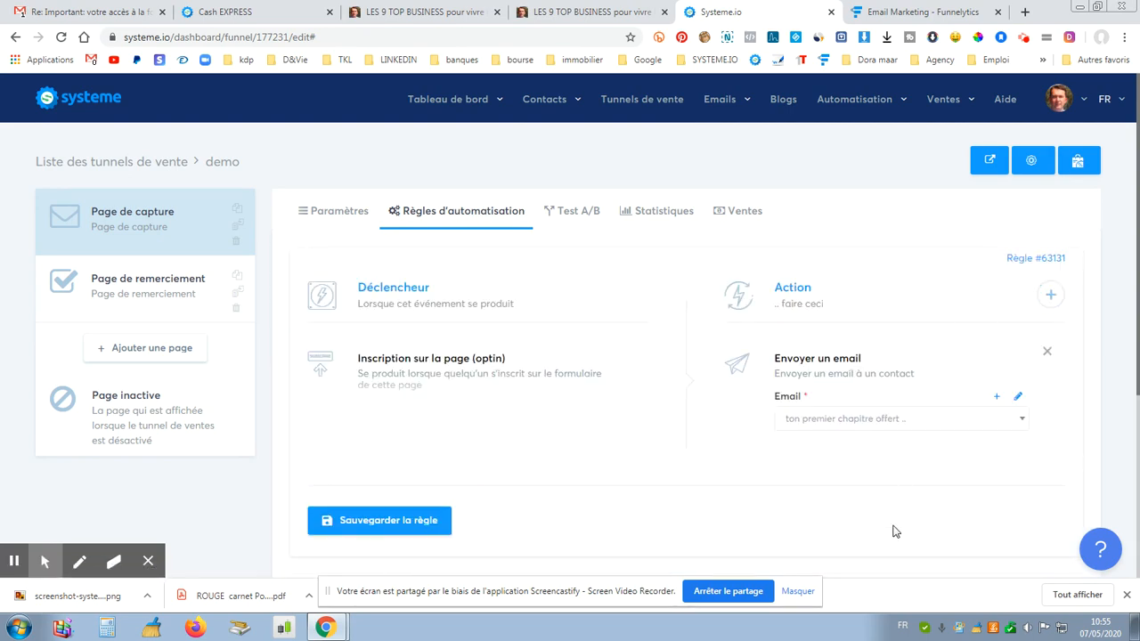
{"action": "left_click", "coordinate": [1051, 295]}
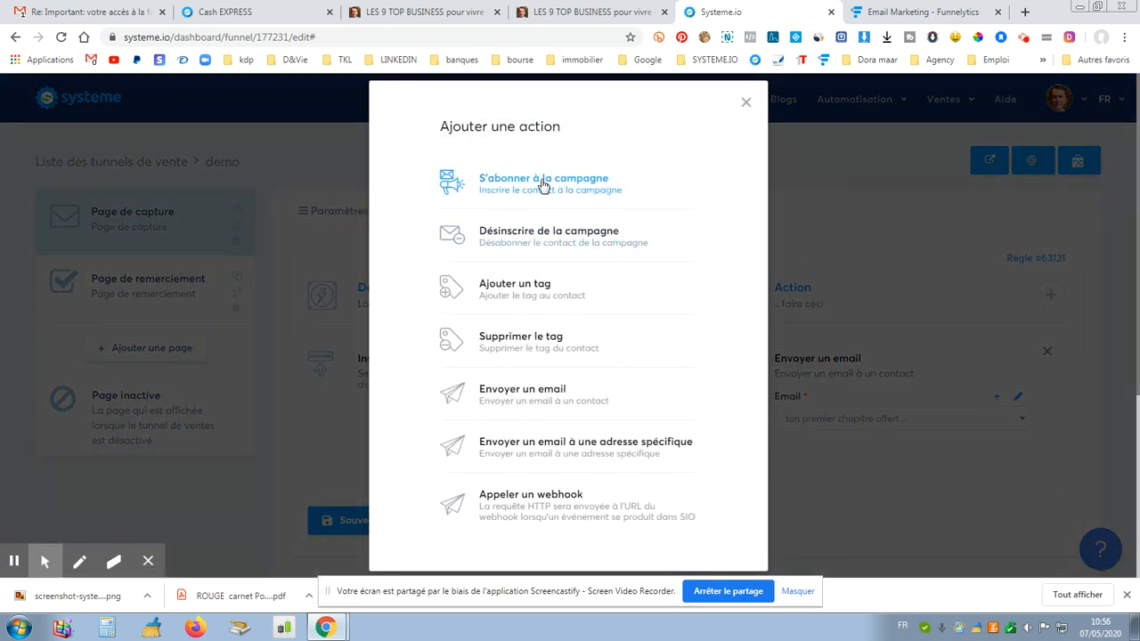
{"action": "left_click", "coordinate": [544, 182]}
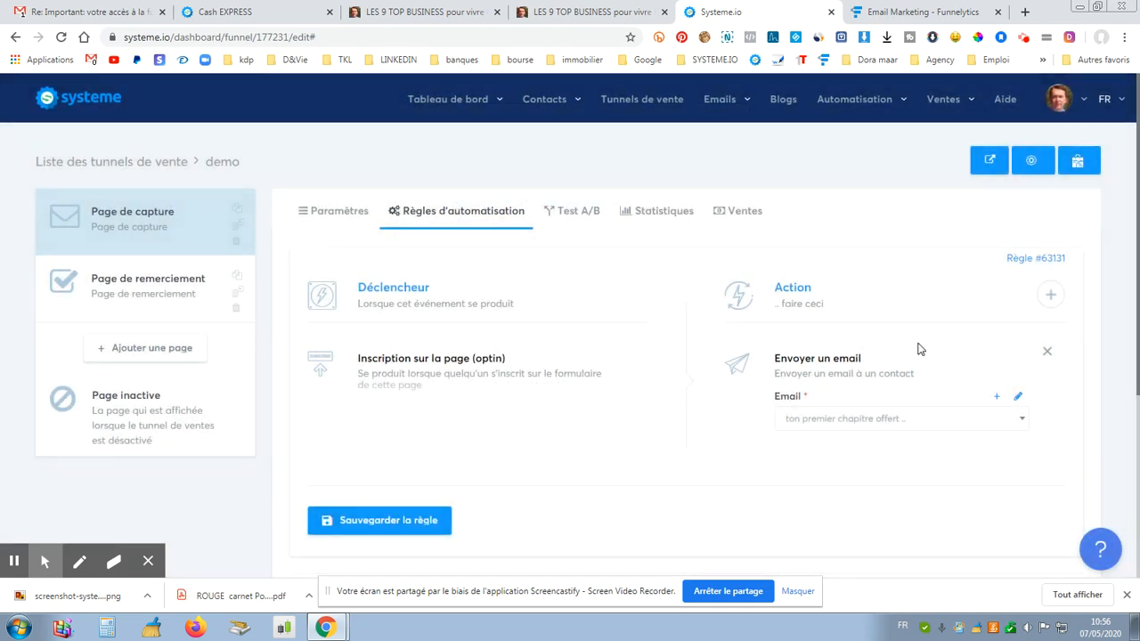
{"action": "left_click", "coordinate": [1019, 422]}
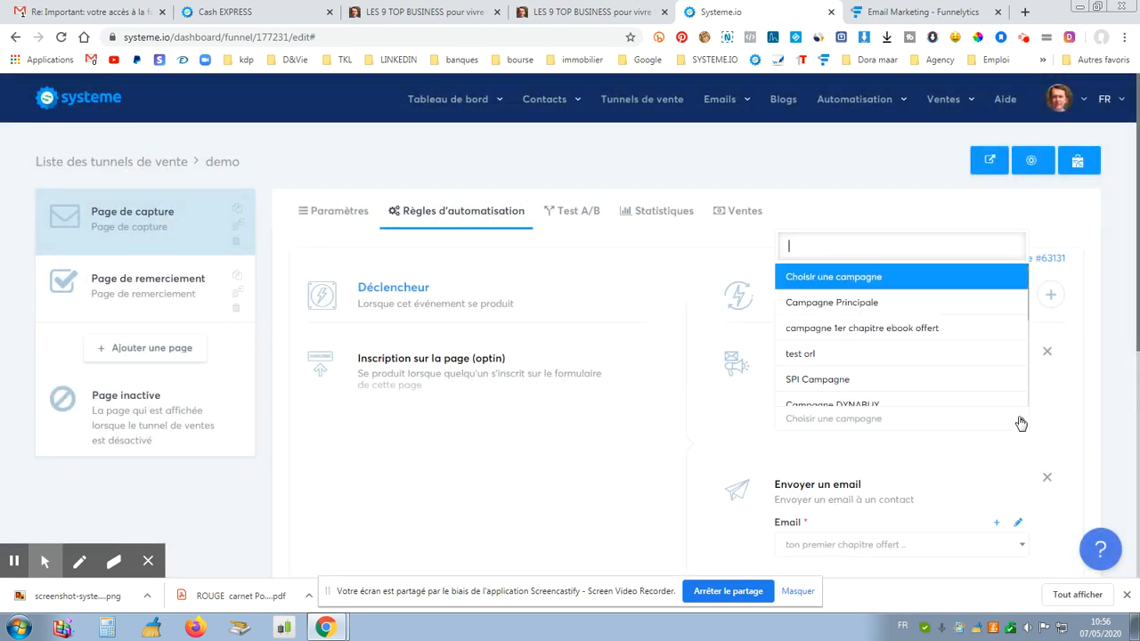
{"action": "left_click", "coordinate": [907, 304]}
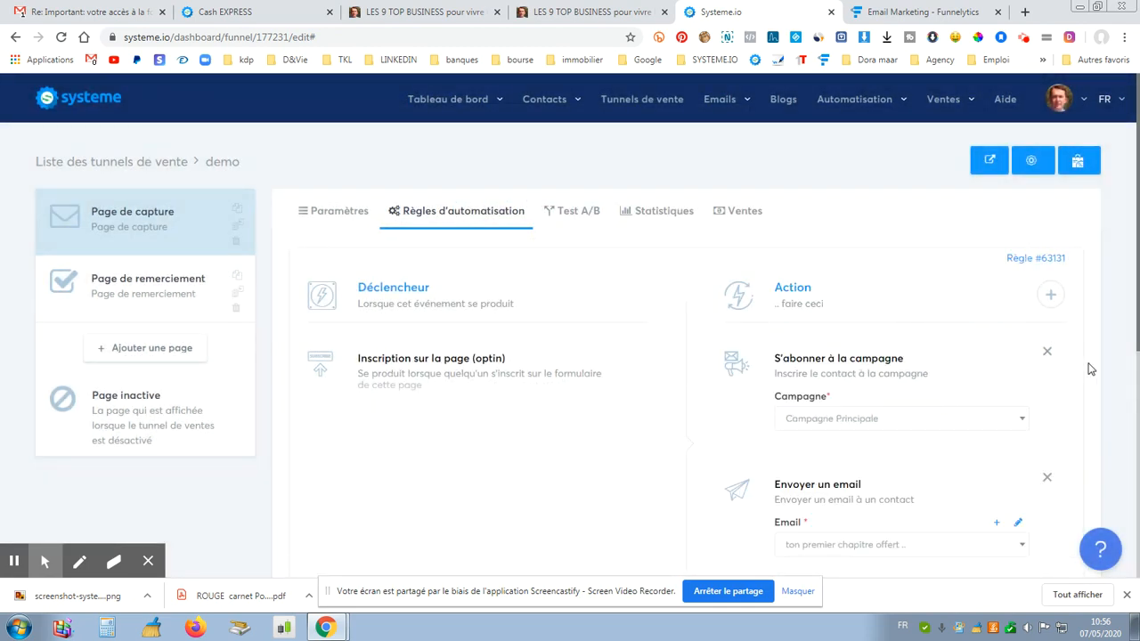
Step: Add a second action to the opt-in rule that assigns the tag "LTB Principal" to the contact
{"action": "left_click", "coordinate": [1052, 295]}
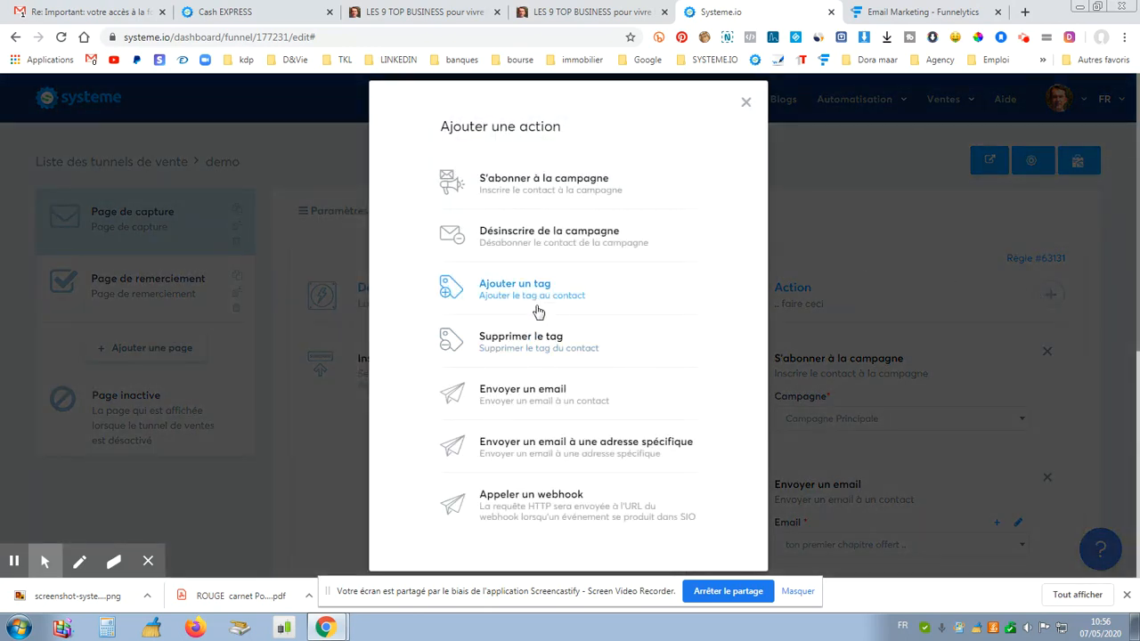
{"action": "left_click", "coordinate": [540, 289]}
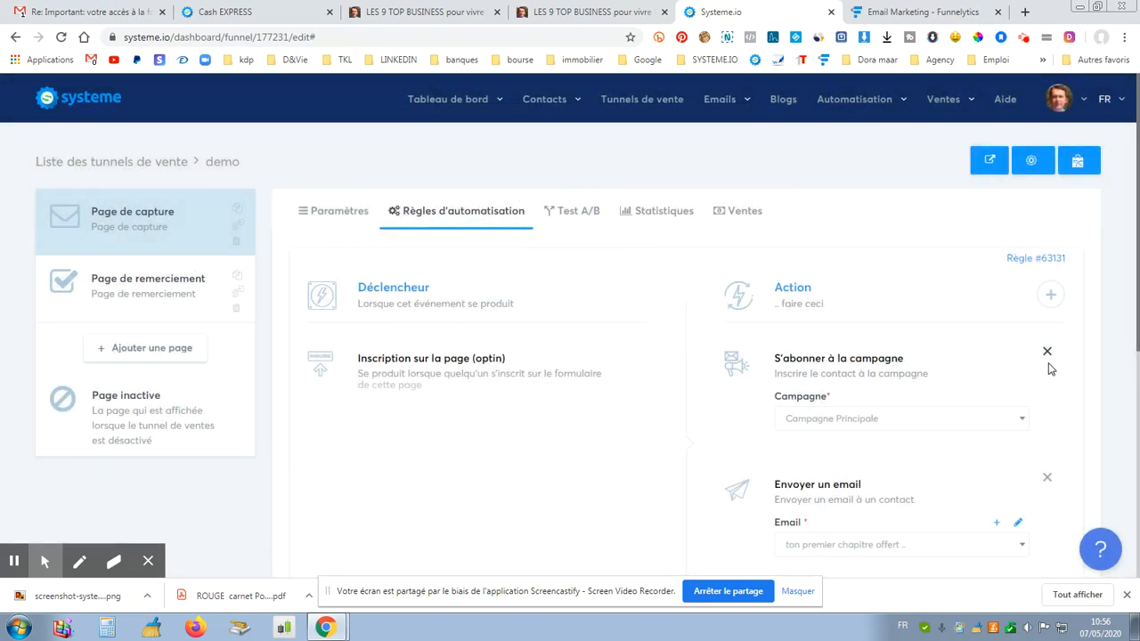
{"action": "scroll", "coordinate": [1018, 382], "scroll_direction": "down", "scroll_amount": 1}
{"action": "scroll", "coordinate": [1019, 381], "scroll_direction": "down", "scroll_amount": 1}
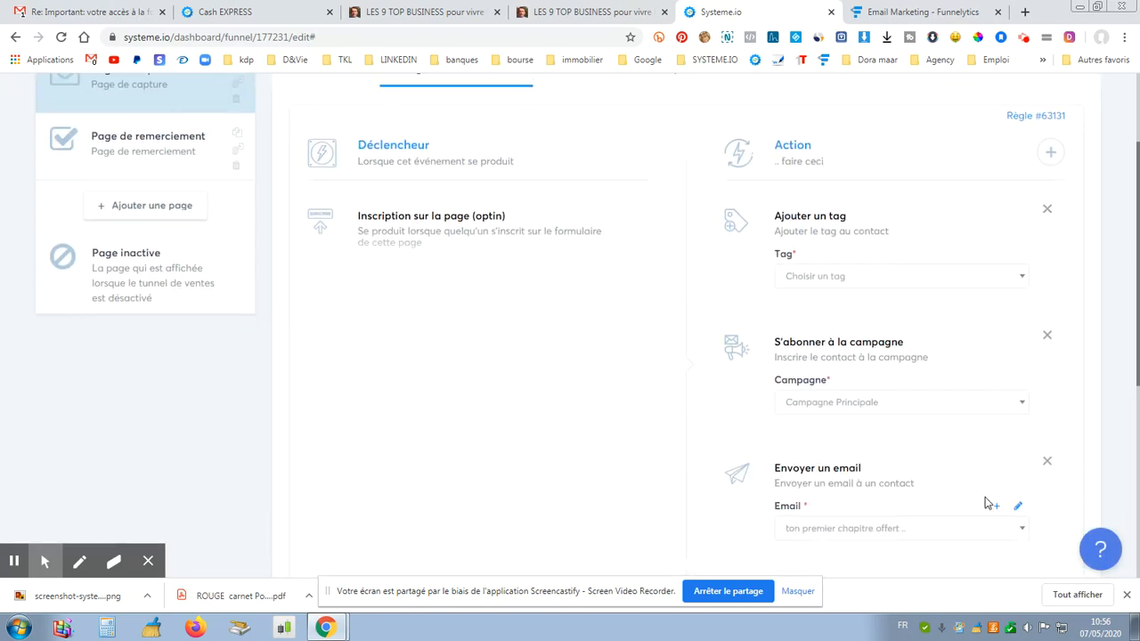
{"action": "left_click", "coordinate": [1022, 277]}
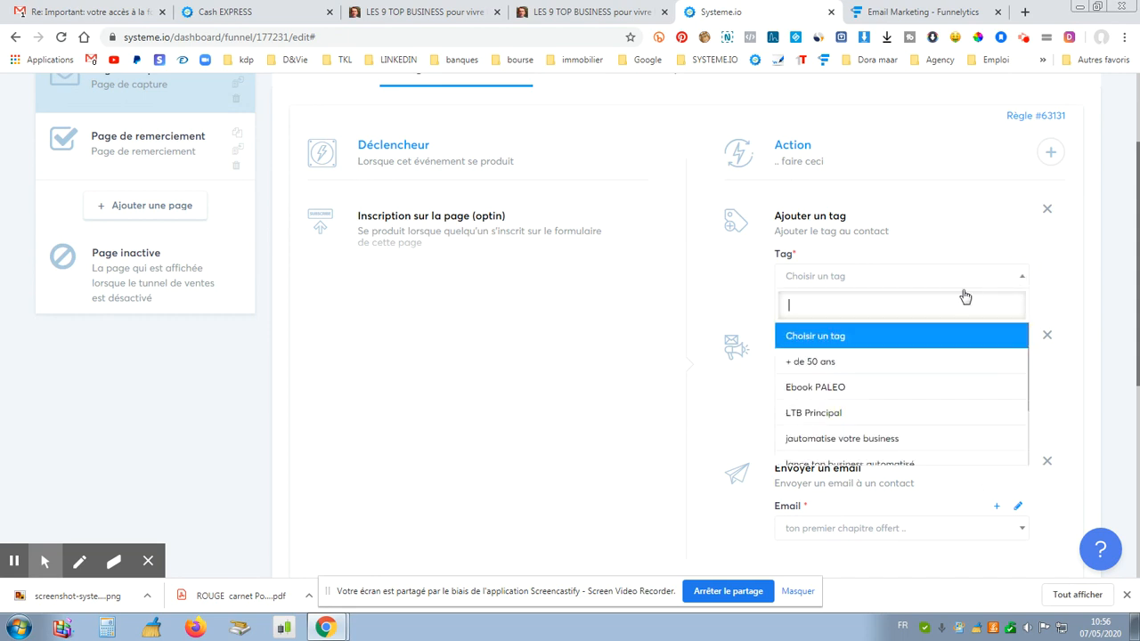
{"action": "left_click", "coordinate": [840, 425]}
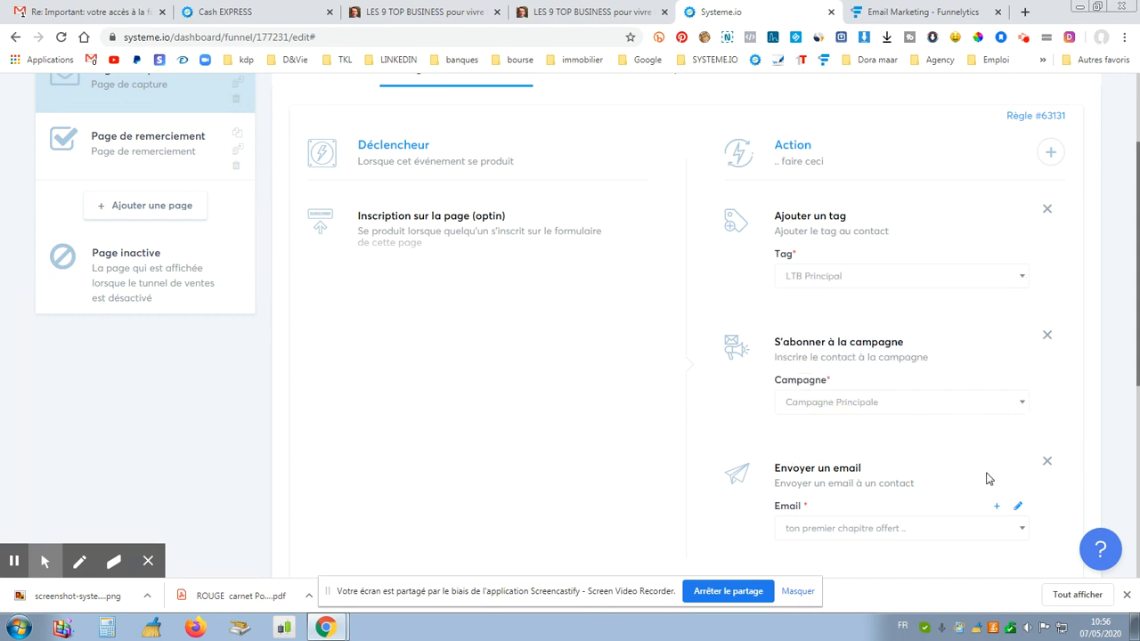
{"action": "scroll", "coordinate": [1015, 463], "scroll_direction": "up", "scroll_amount": 2}
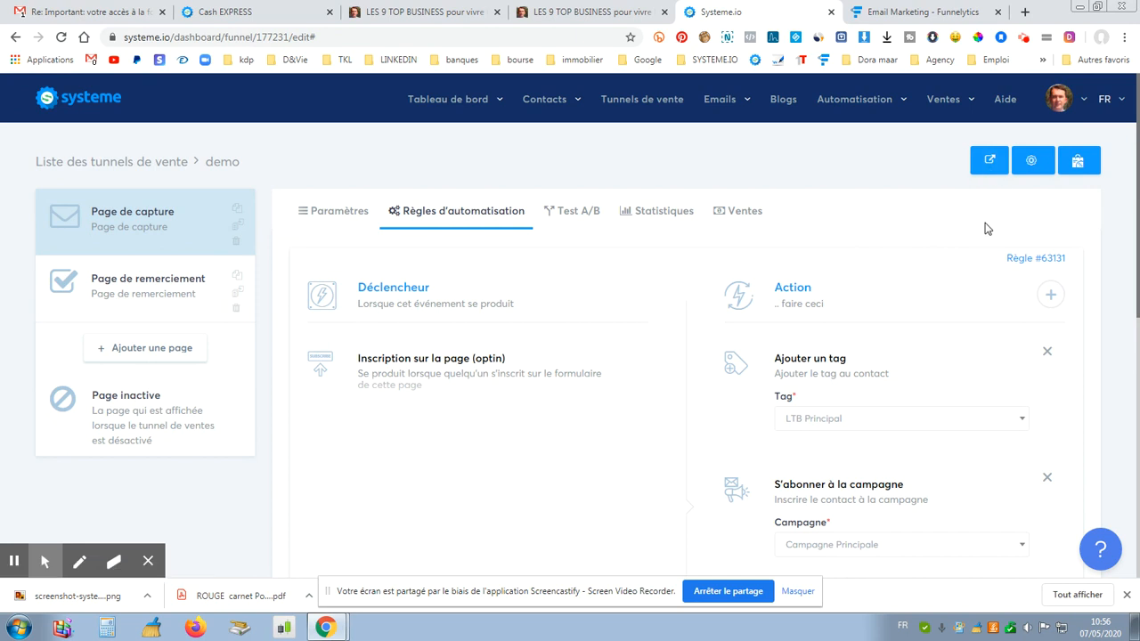
Step: Open the rule's "ton premier chapitre offert .." email for editing and review the download link in its body
{"action": "scroll", "coordinate": [931, 284], "scroll_direction": "down", "scroll_amount": 4}
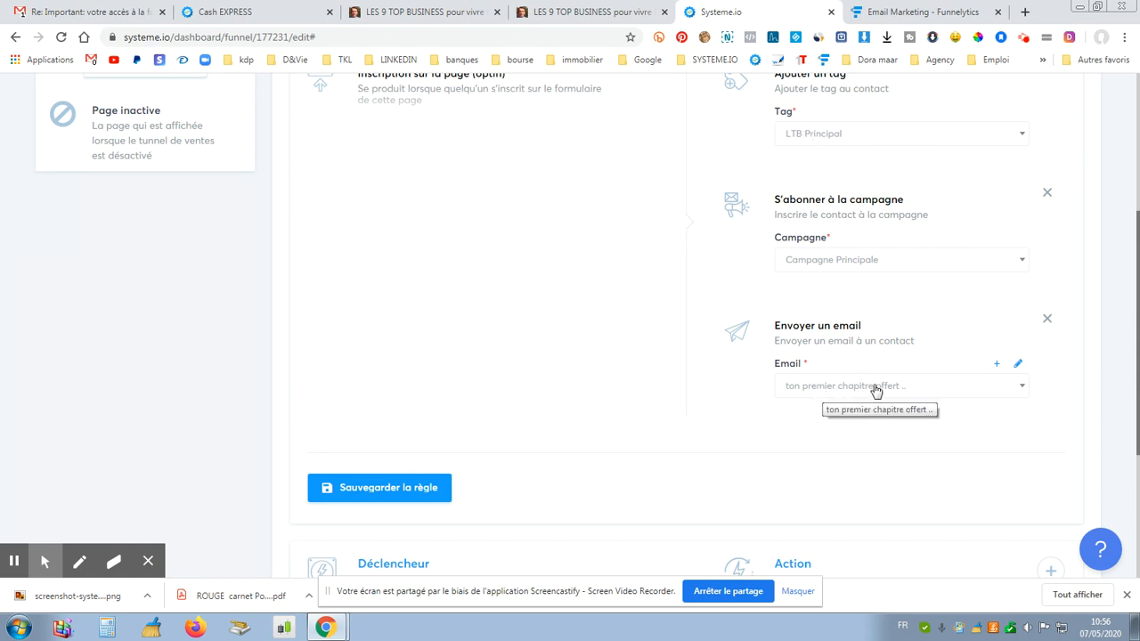
{"action": "left_click", "coordinate": [1018, 370]}
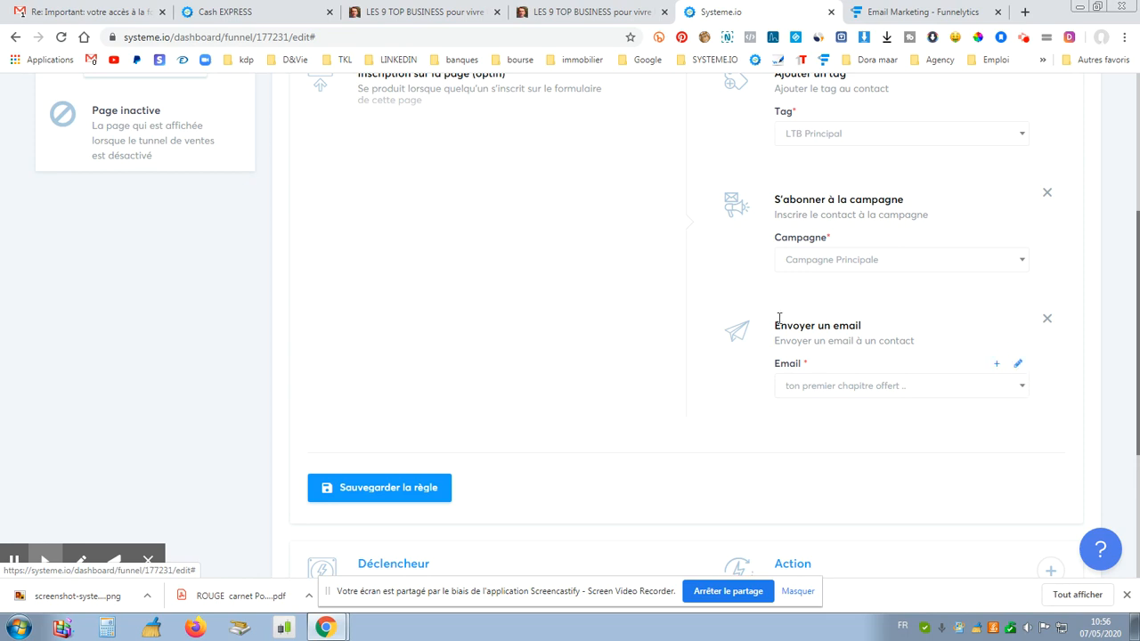
{"action": "scroll", "coordinate": [603, 356], "scroll_direction": "down", "scroll_amount": 2}
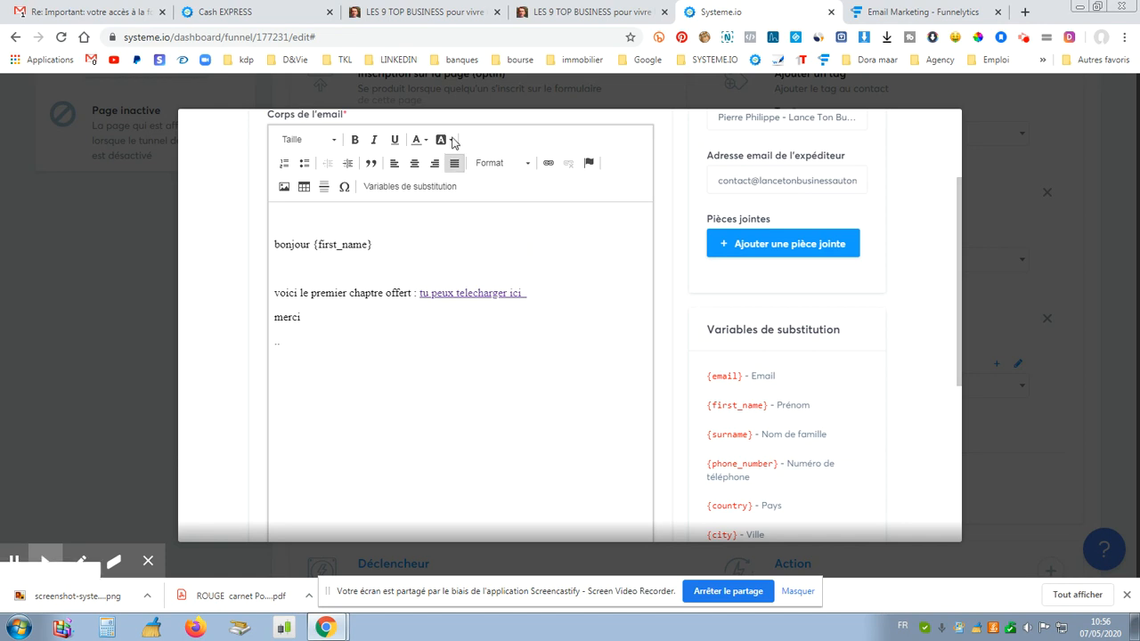
Step: Go from the Cash EXPRESS marketplace listing to the systeme.io affiliate dashboard
{"action": "left_click", "coordinate": [435, 12]}
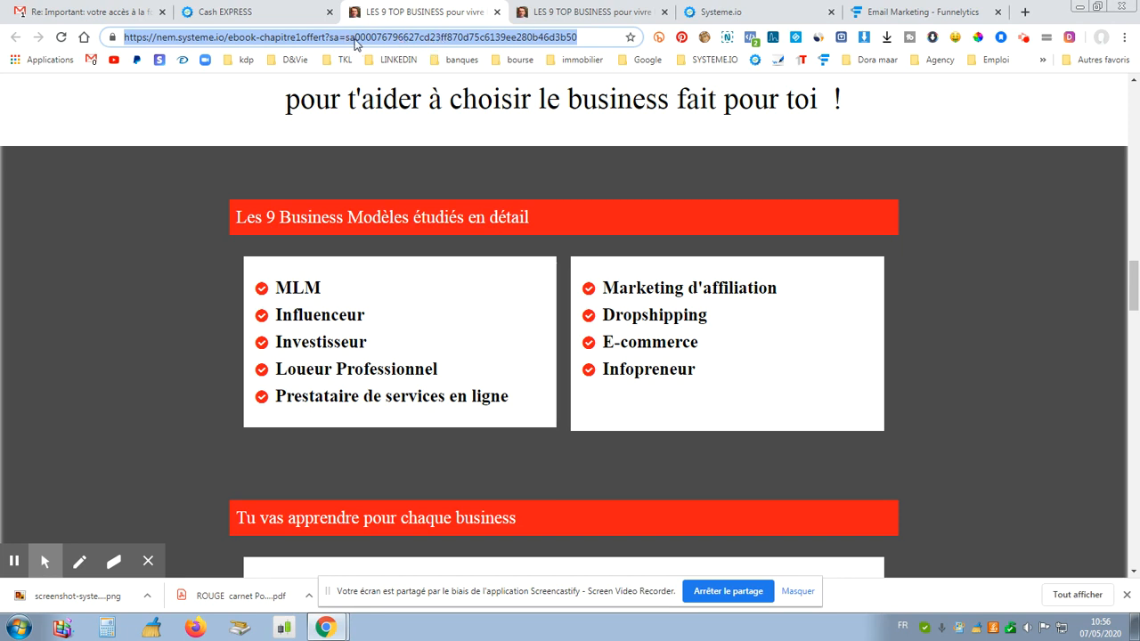
{"action": "left_click", "coordinate": [267, 12]}
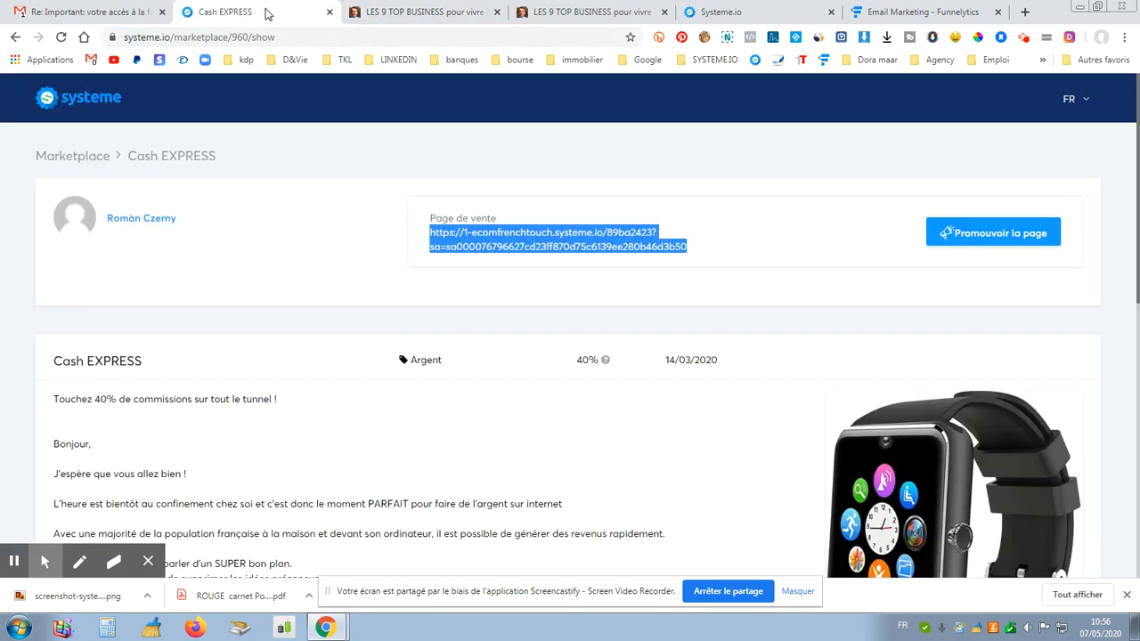
{"action": "left_click", "coordinate": [62, 156]}
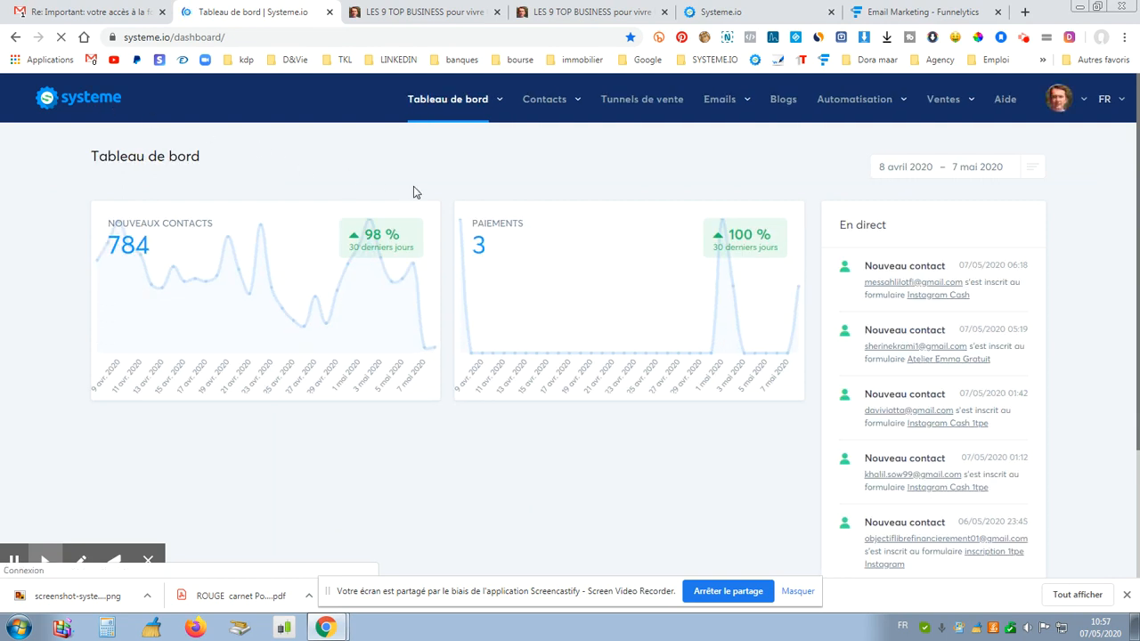
{"action": "mouse_move", "coordinate": [454, 102]}
{"action": "left_click", "coordinate": [446, 153]}
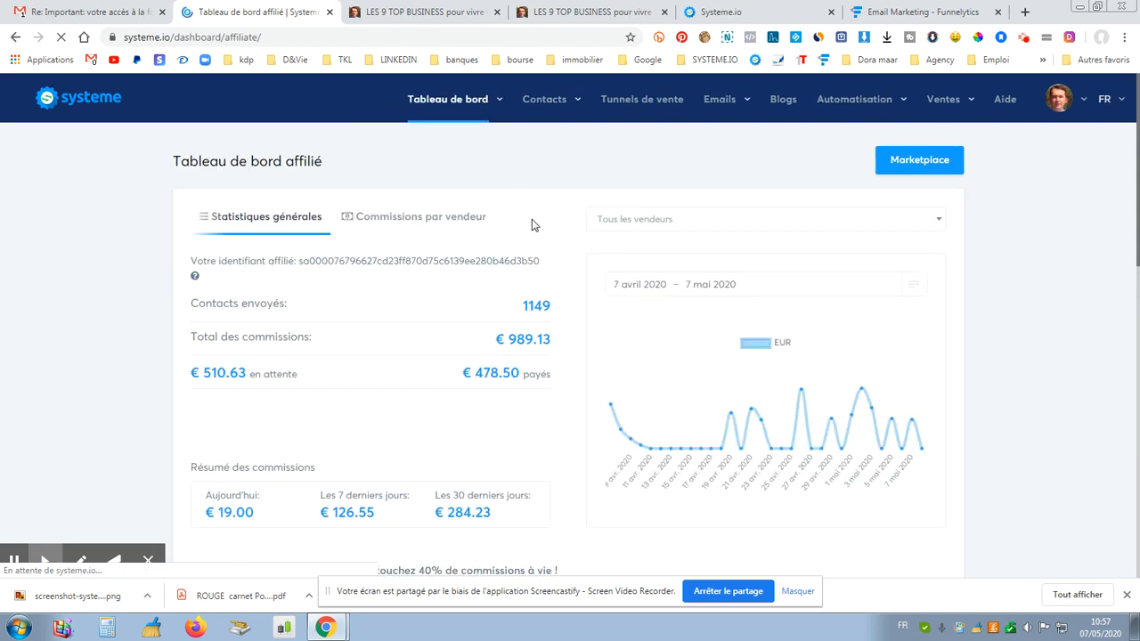
Step: Filter the affiliate dashboard by the ebook's vendor and open the marketplace offer "COMPARATIF Les TOP 9 BUSINESS" to view its promotion links
{"action": "left_click", "coordinate": [939, 224]}
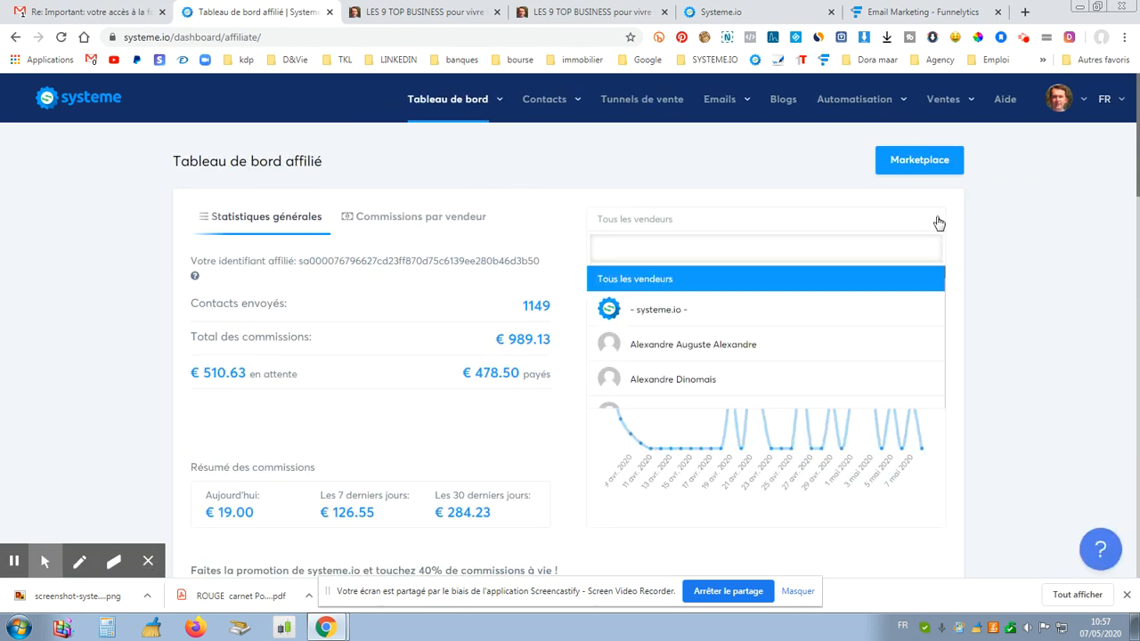
{"action": "type", "text": "pi"}
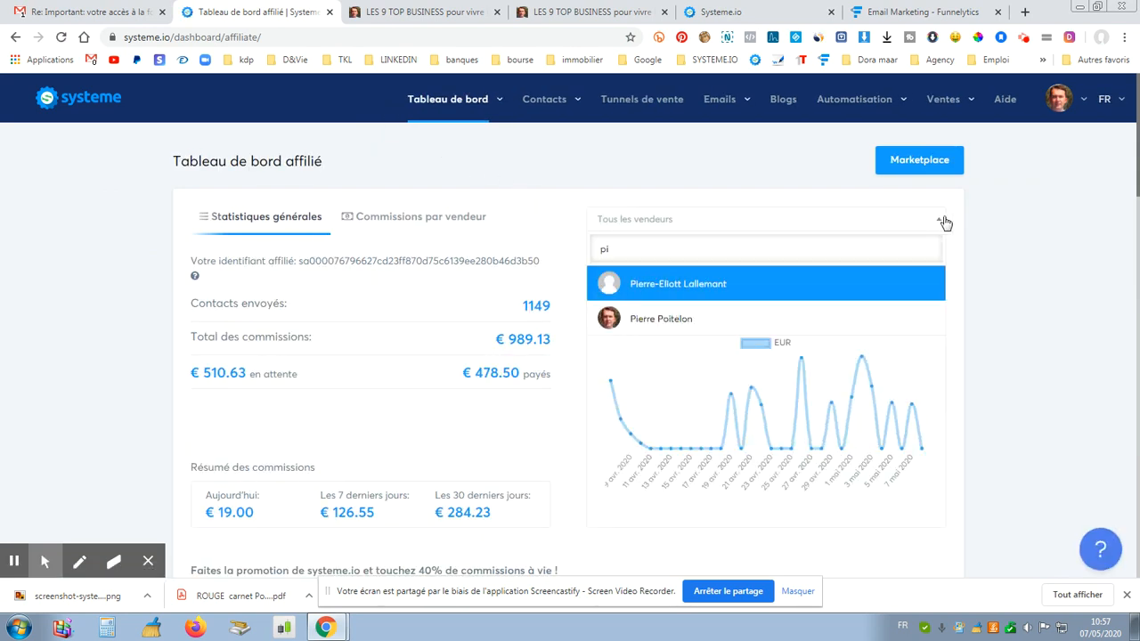
{"action": "left_click", "coordinate": [648, 319]}
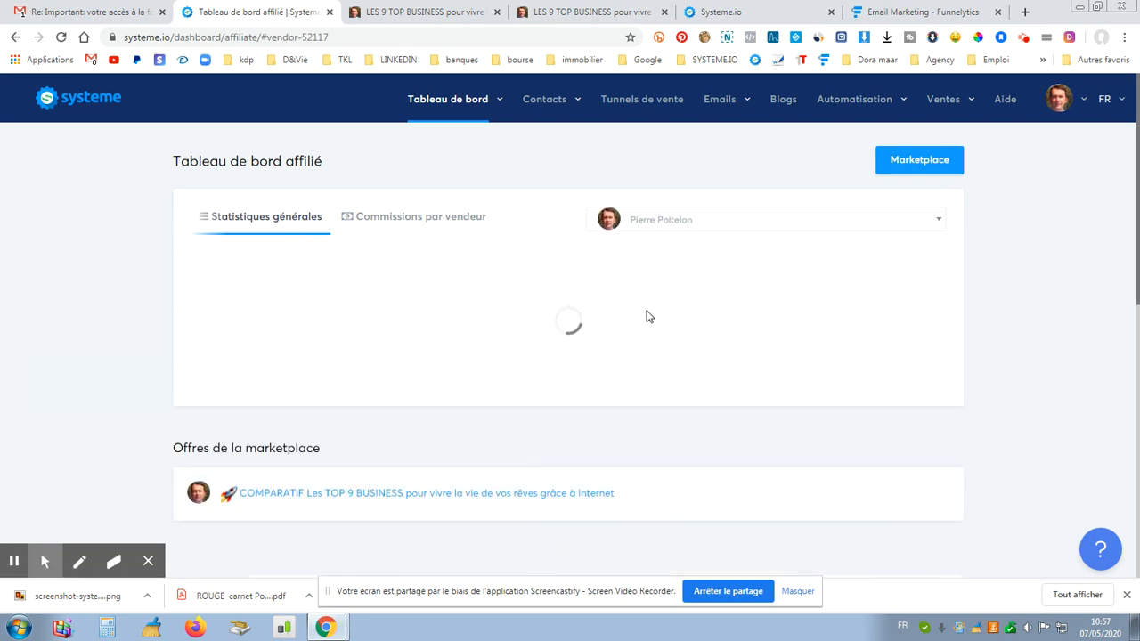
{"action": "scroll", "coordinate": [469, 445], "scroll_direction": "down", "scroll_amount": 3}
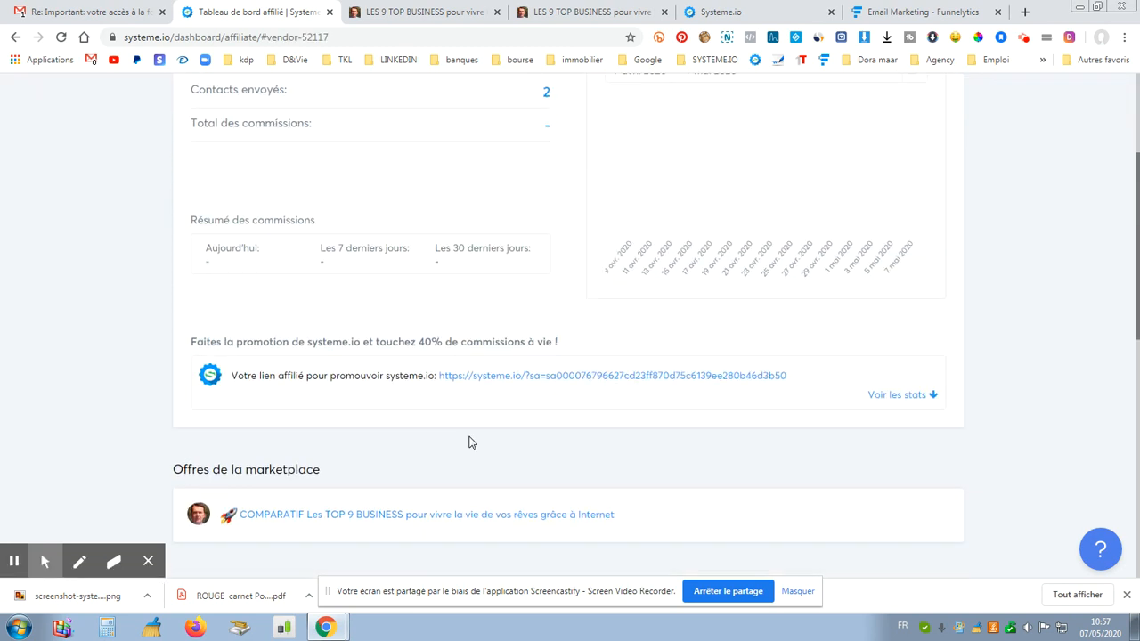
{"action": "left_click", "coordinate": [410, 522]}
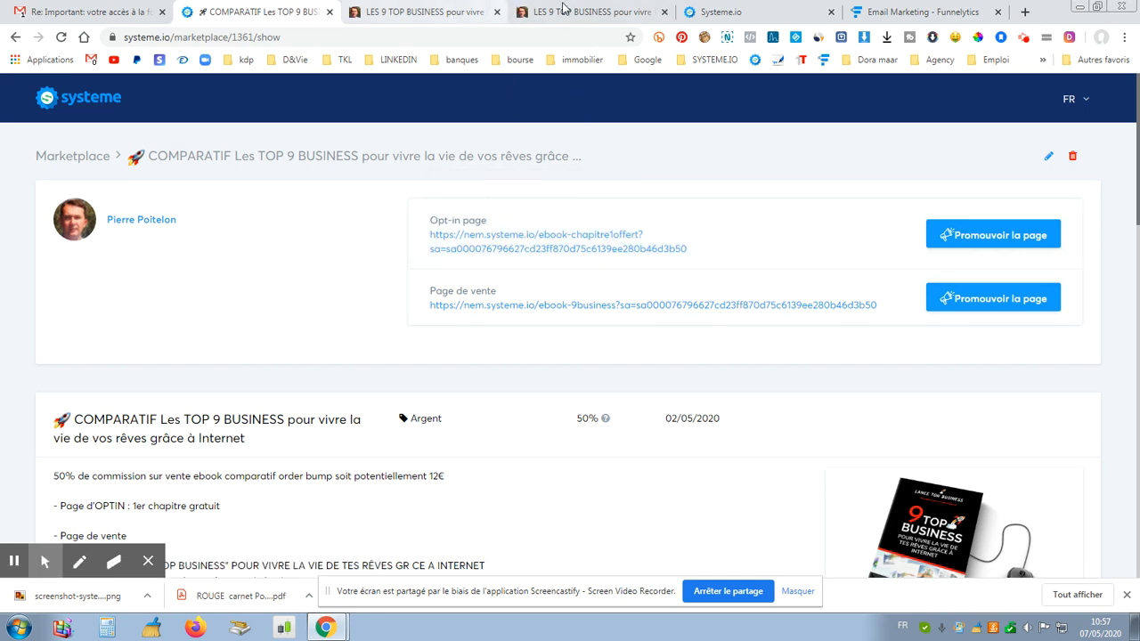
Step: Return to the opt-in email, close its editor and save the capture page's automation rule
{"action": "left_click", "coordinate": [766, 9]}
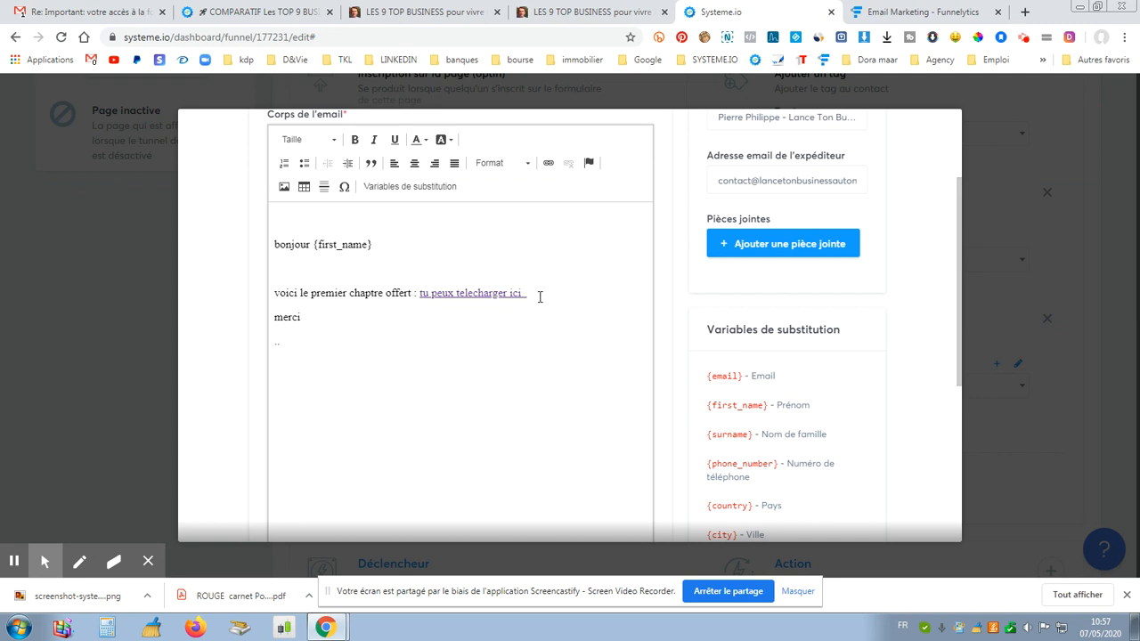
{"action": "scroll", "coordinate": [789, 447], "scroll_direction": "down", "scroll_amount": 2}
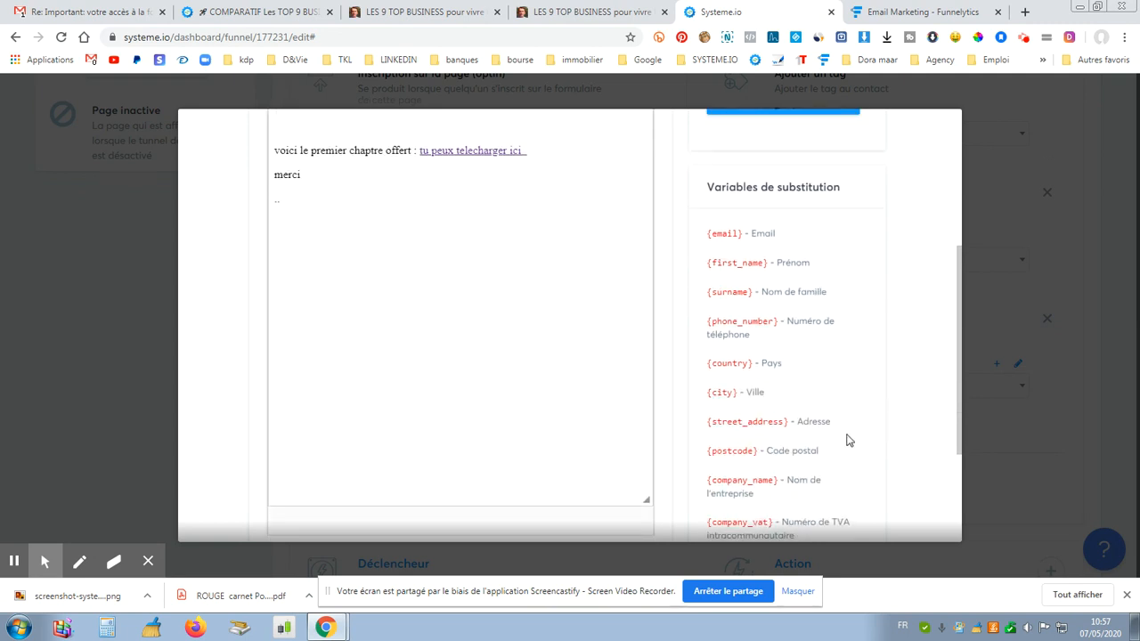
{"action": "scroll", "coordinate": [849, 440], "scroll_direction": "down", "scroll_amount": 3}
{"action": "left_click", "coordinate": [833, 490]}
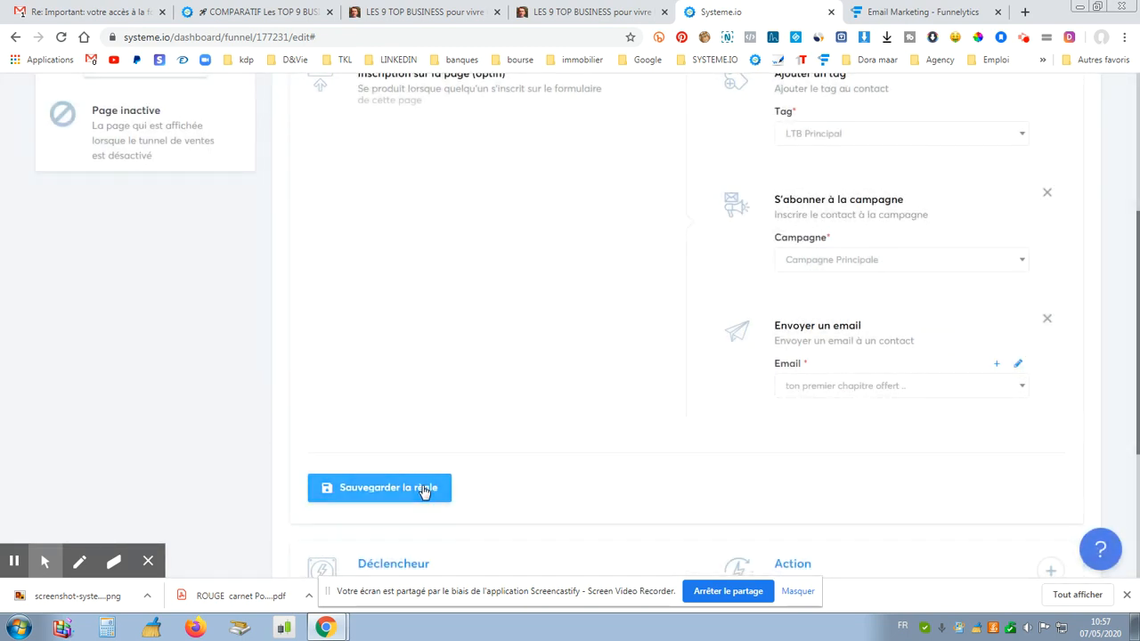
{"action": "left_click", "coordinate": [426, 488]}
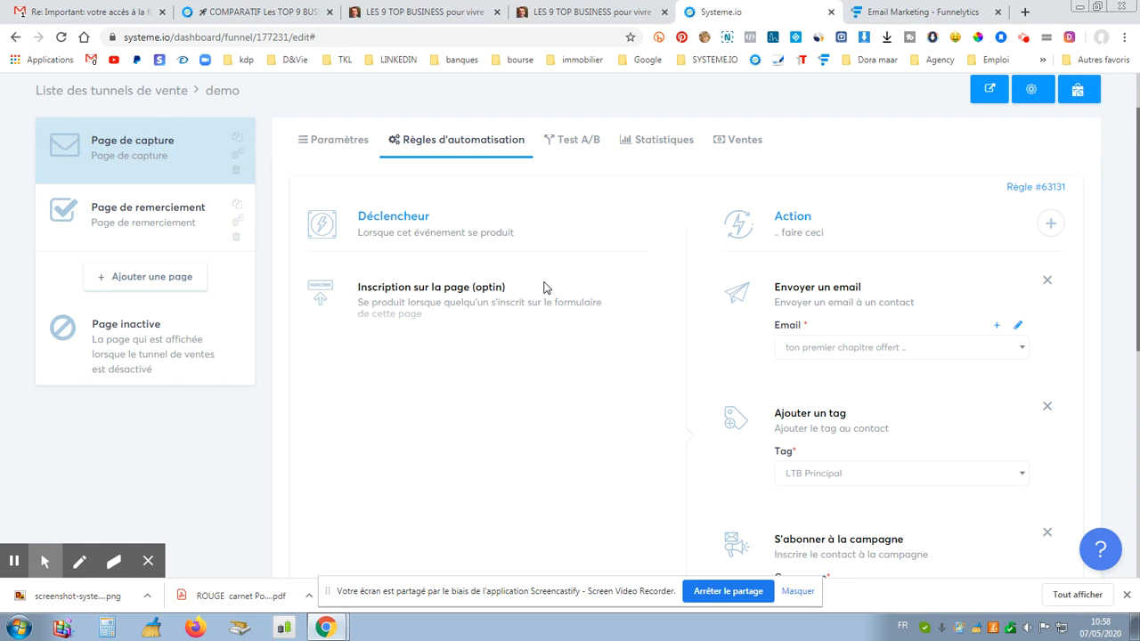
Step: Preview the funnel's thank-you page to check the video and the download button's link, closing the preview when done
{"action": "left_click", "coordinate": [146, 220]}
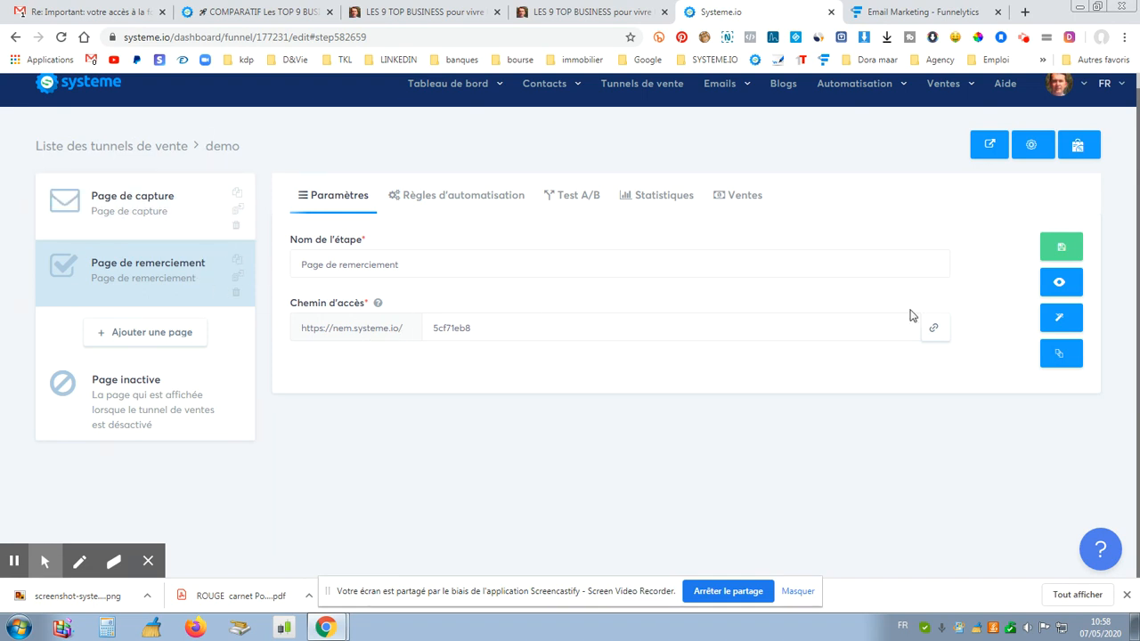
{"action": "left_click", "coordinate": [1074, 287]}
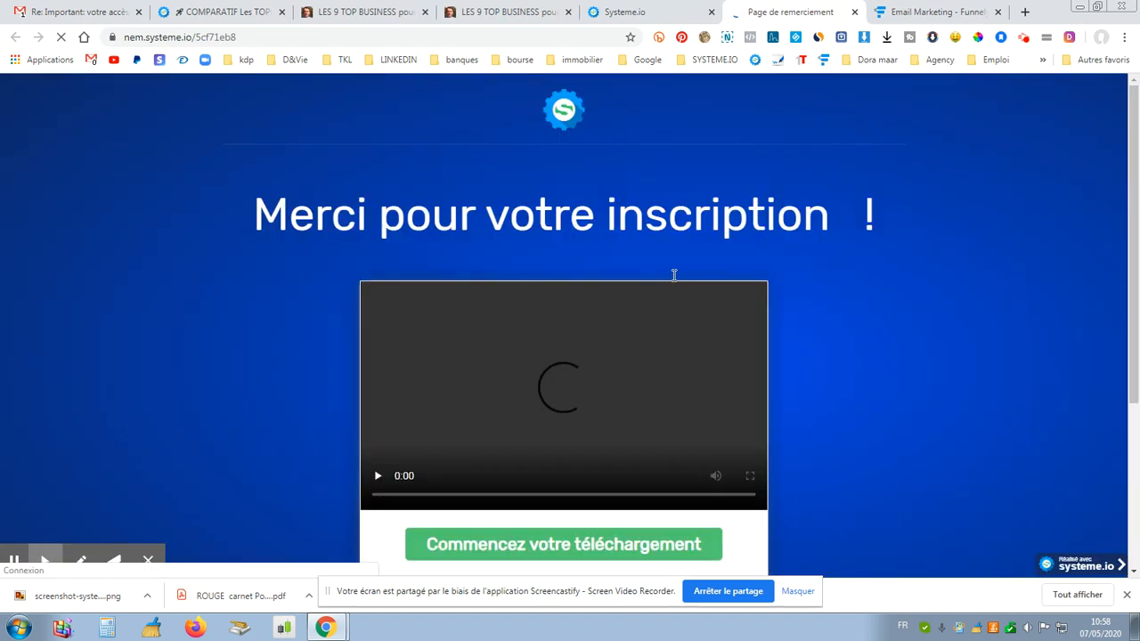
{"action": "scroll", "coordinate": [610, 323], "scroll_direction": "down", "scroll_amount": 2}
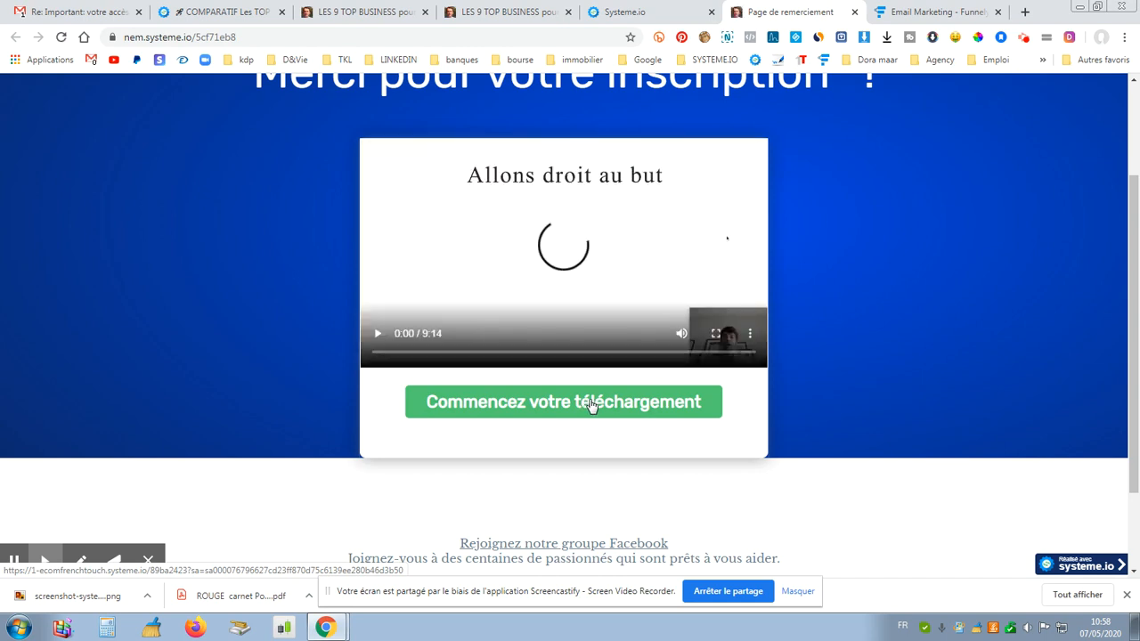
{"action": "left_click", "coordinate": [854, 11]}
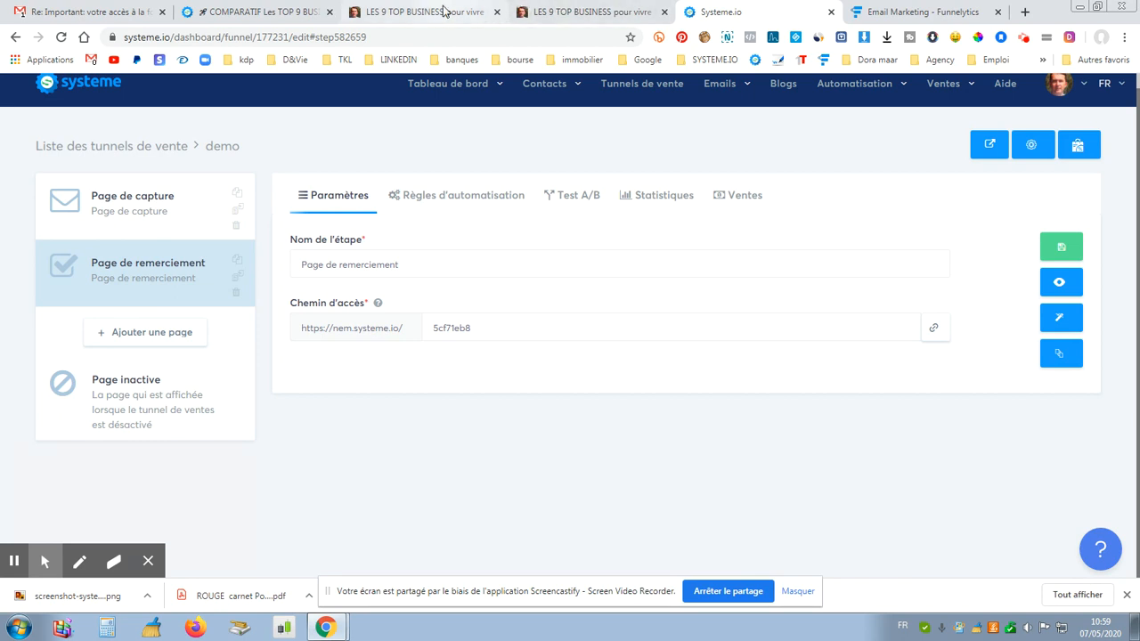
Step: Review the ebook's free-chapter sales page "LES 9 TOP BUSINESS", from the headline and benefits to the sample pages, and return to the "1er CHAPITRE OFFERT" section
{"action": "left_click", "coordinate": [444, 11]}
{"action": "scroll", "coordinate": [634, 264], "scroll_direction": "up", "scroll_amount": 10}
{"action": "scroll", "coordinate": [635, 264], "scroll_direction": "up", "scroll_amount": 10}
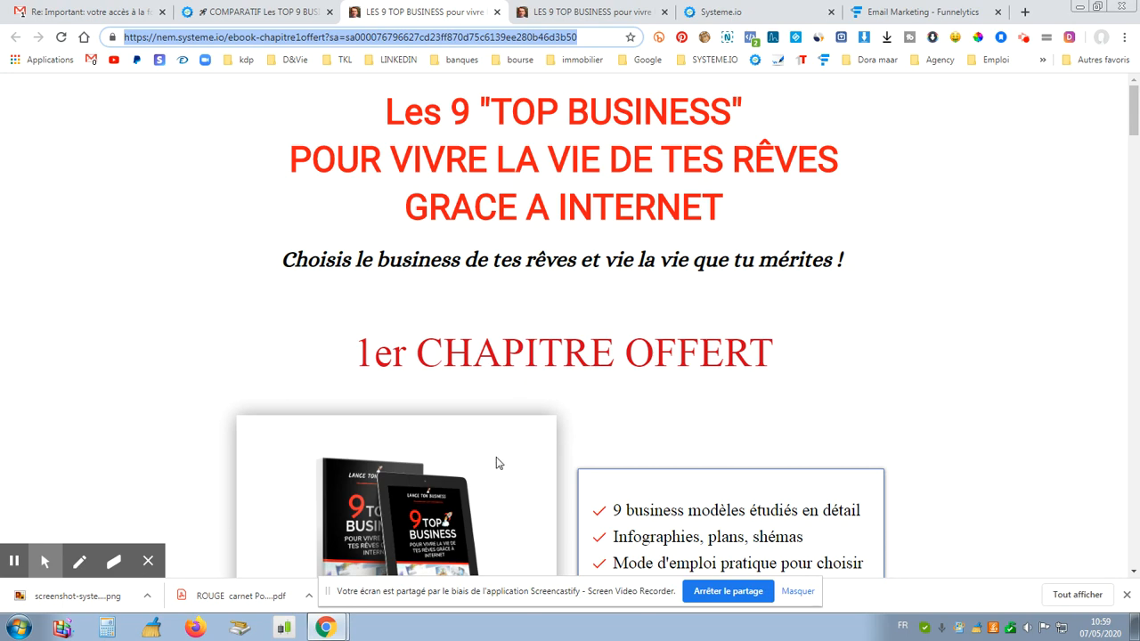
{"action": "scroll", "coordinate": [504, 454], "scroll_direction": "down", "scroll_amount": 2}
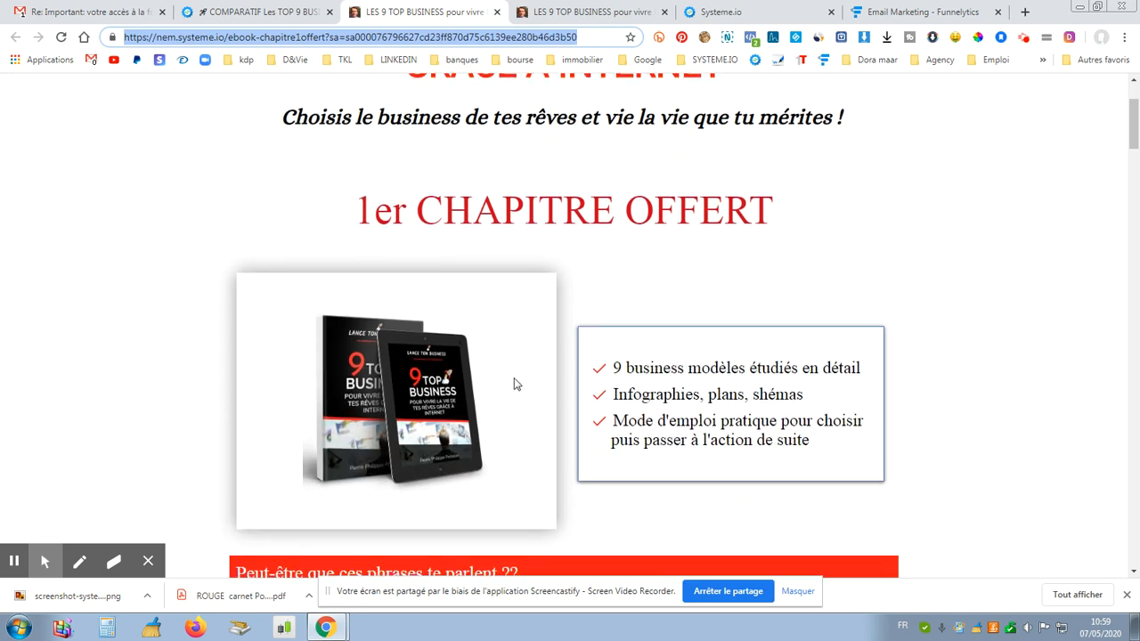
{"action": "scroll", "coordinate": [584, 392], "scroll_direction": "down", "scroll_amount": 4}
{"action": "scroll", "coordinate": [584, 400], "scroll_direction": "down", "scroll_amount": 3}
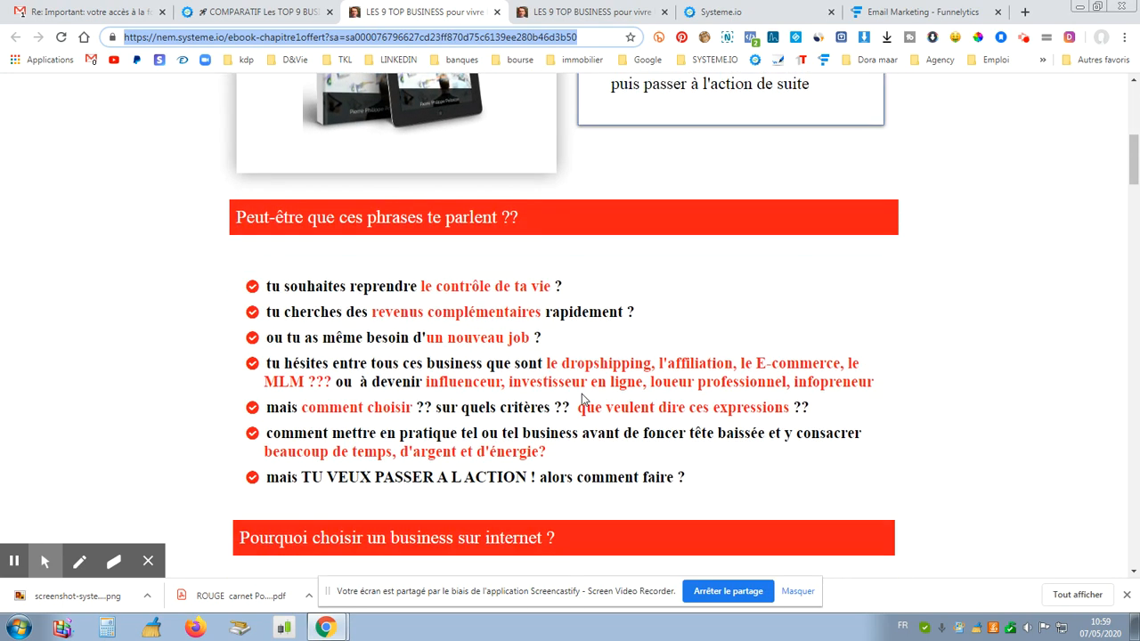
{"action": "scroll", "coordinate": [583, 400], "scroll_direction": "up", "scroll_amount": 3}
{"action": "scroll", "coordinate": [584, 400], "scroll_direction": "down", "scroll_amount": 5}
{"action": "scroll", "coordinate": [583, 400], "scroll_direction": "down", "scroll_amount": 15}
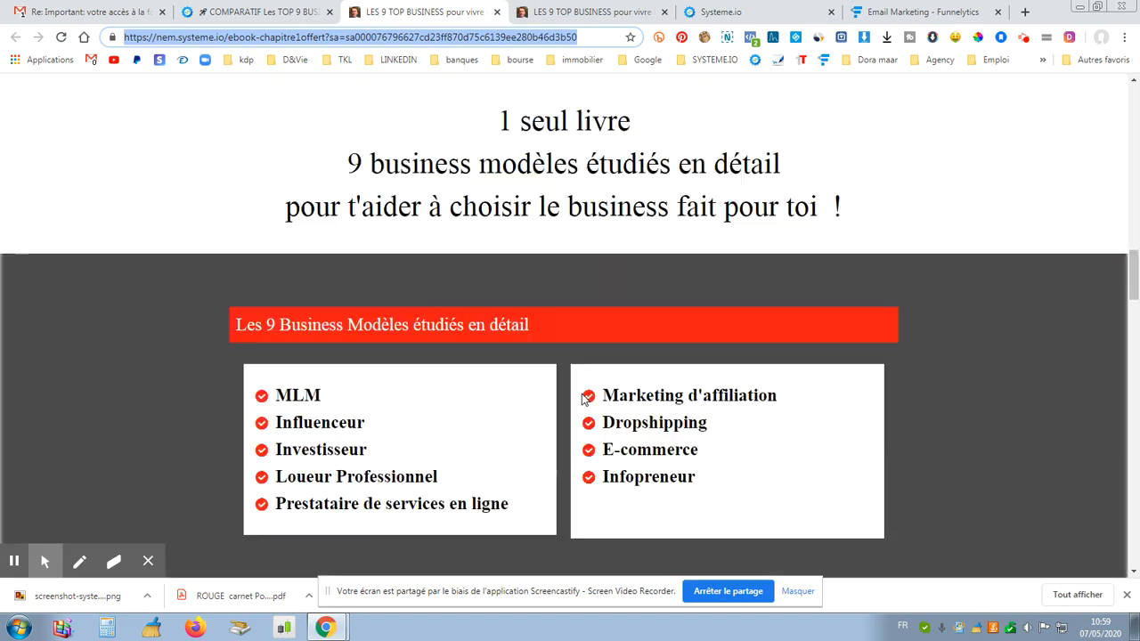
{"action": "scroll", "coordinate": [584, 403], "scroll_direction": "down", "scroll_amount": 3}
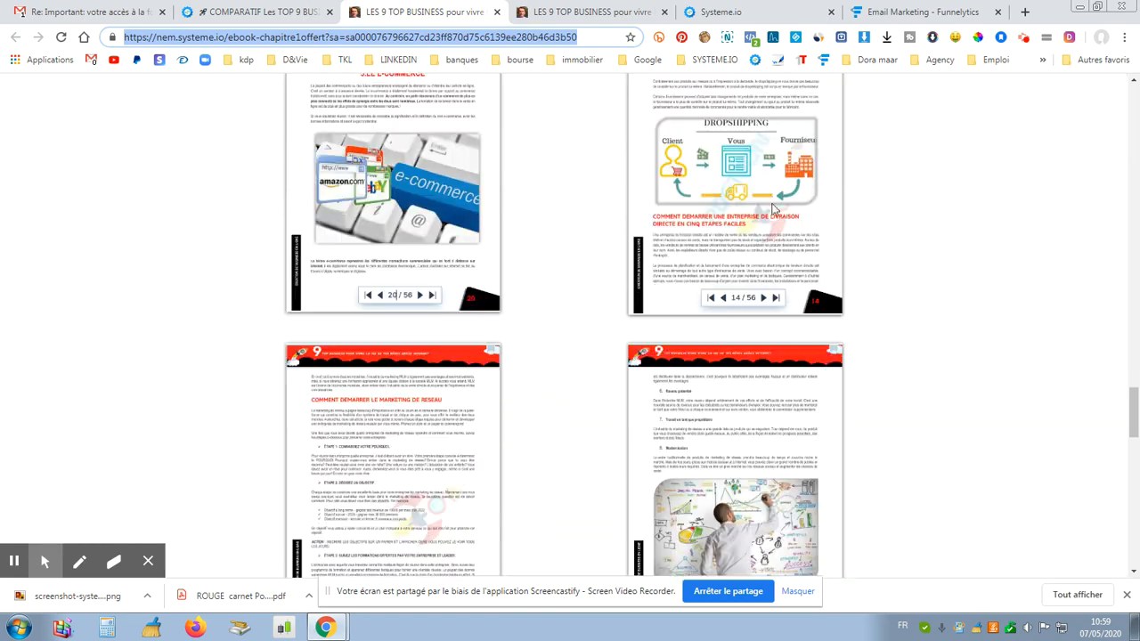
{"action": "scroll", "coordinate": [603, 359], "scroll_direction": "up", "scroll_amount": 10}
{"action": "scroll", "coordinate": [600, 359], "scroll_direction": "up", "scroll_amount": 12}
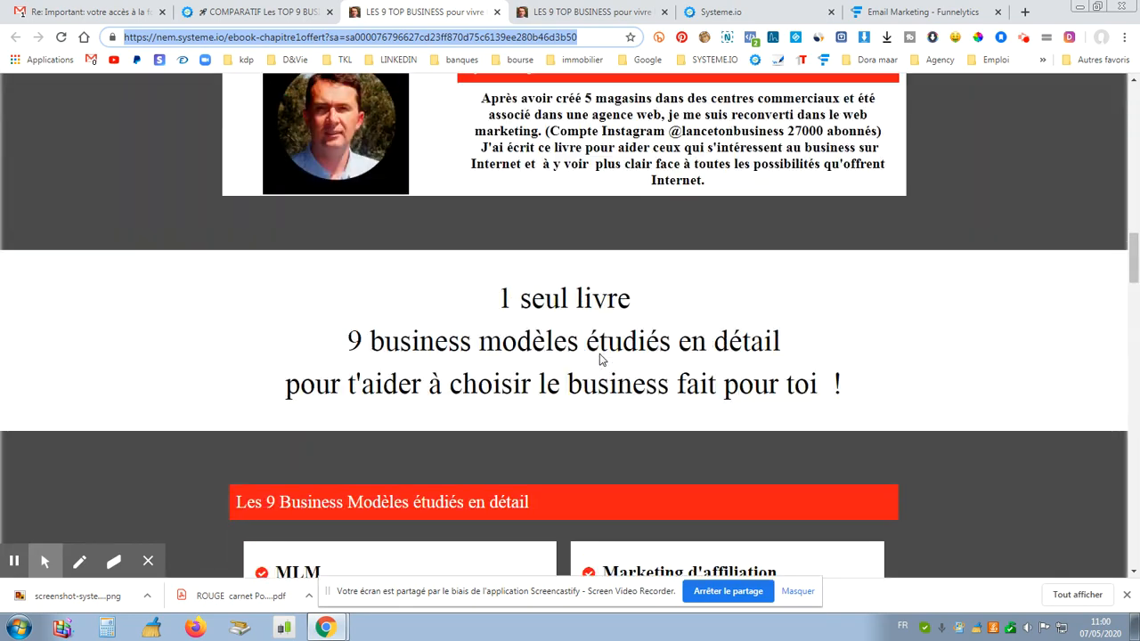
{"action": "scroll", "coordinate": [600, 357], "scroll_direction": "up", "scroll_amount": 8}
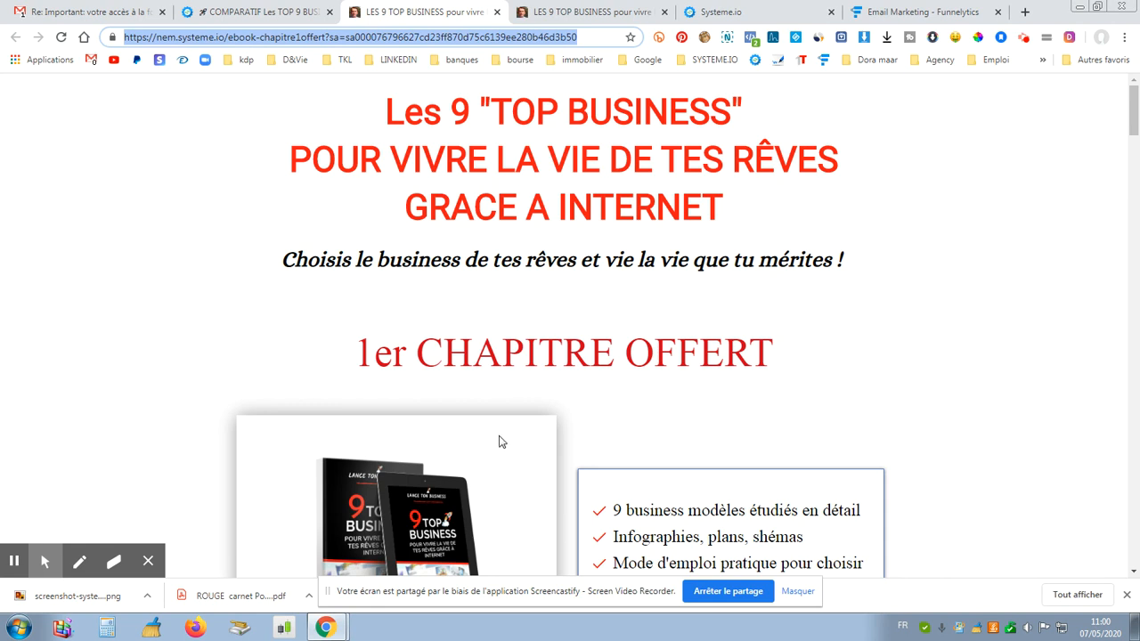
{"action": "scroll", "coordinate": [504, 435], "scroll_direction": "down", "scroll_amount": 2}
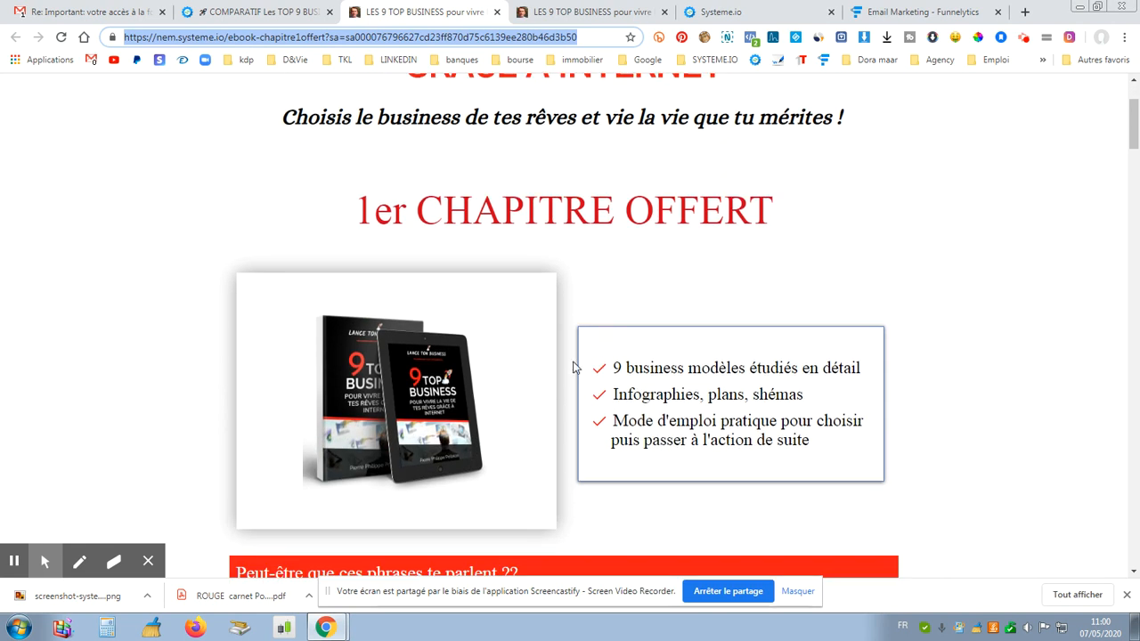
{"action": "scroll", "coordinate": [574, 368], "scroll_direction": "down", "scroll_amount": 1}
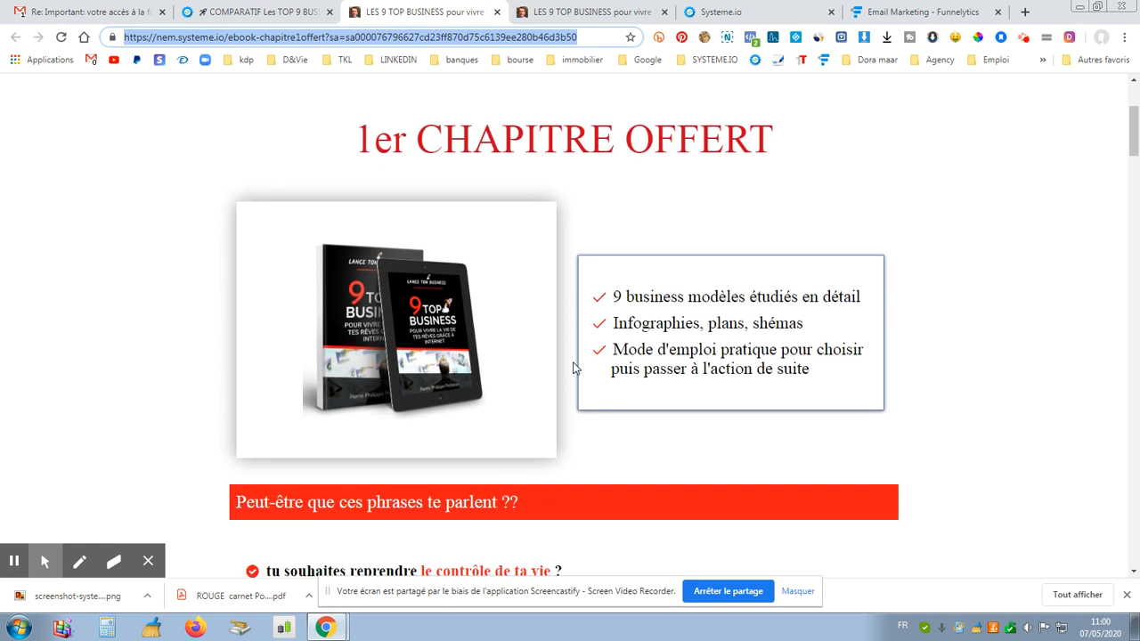